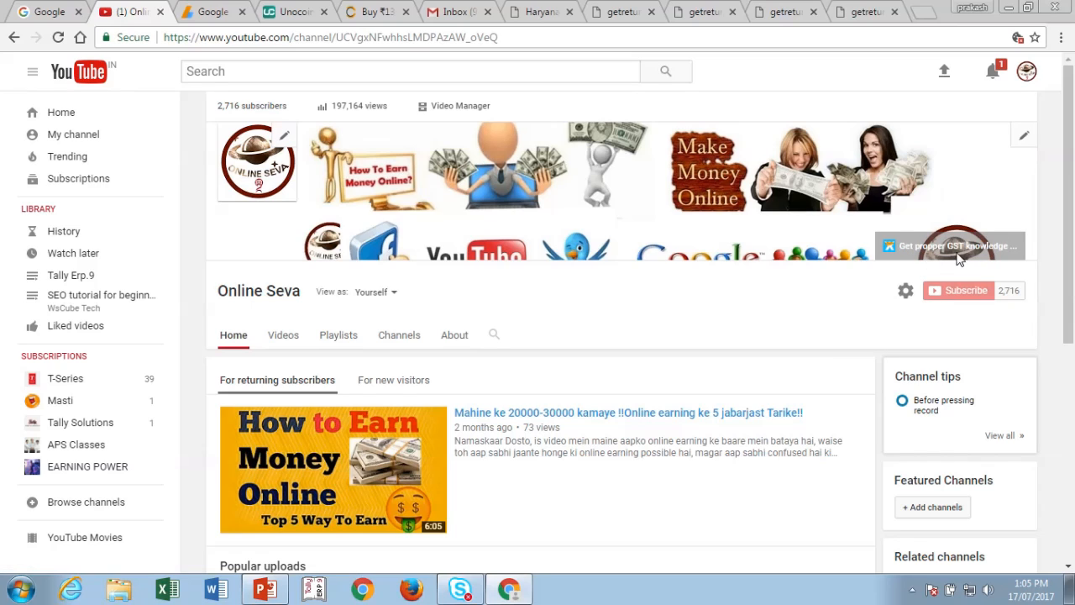
- Open onlinegstservice.com in a new tab from the channel's 'Get propper GST knowledge' link
left_click(931, 253)
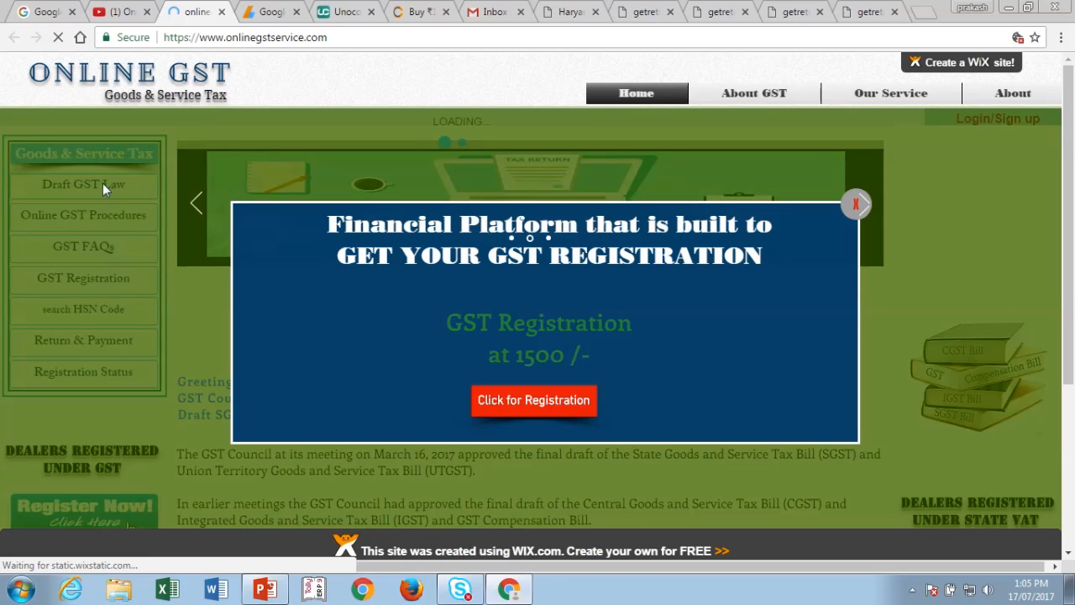
- Go back to the '(1) Online Seva' YouTube channel tab
left_click(122, 12)
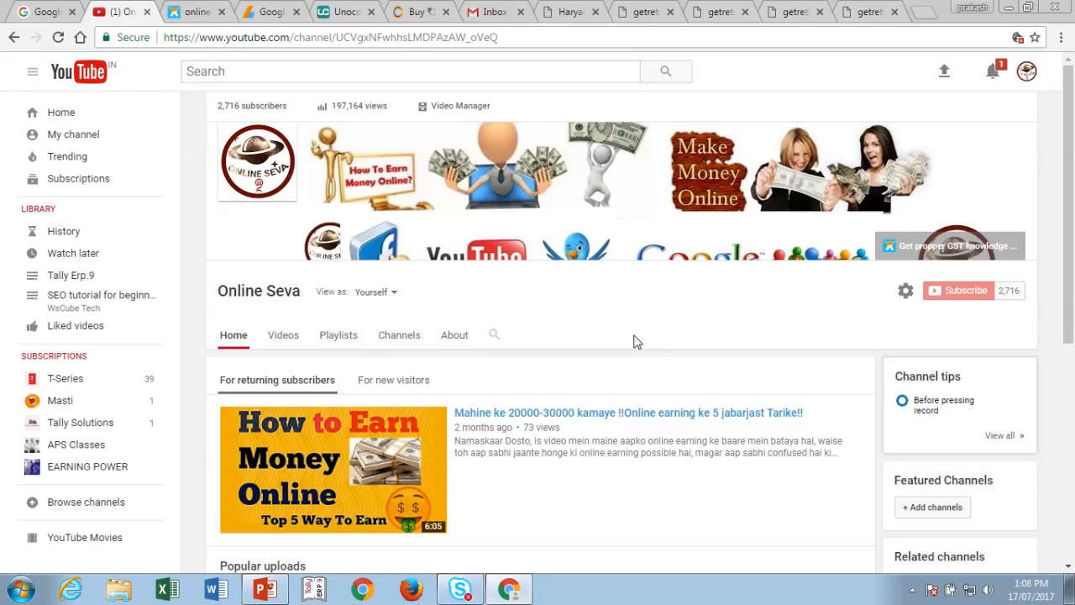
- Switch to Tally.ERP 9 at the Accounting Traing Firm company login
left_click(316, 591)
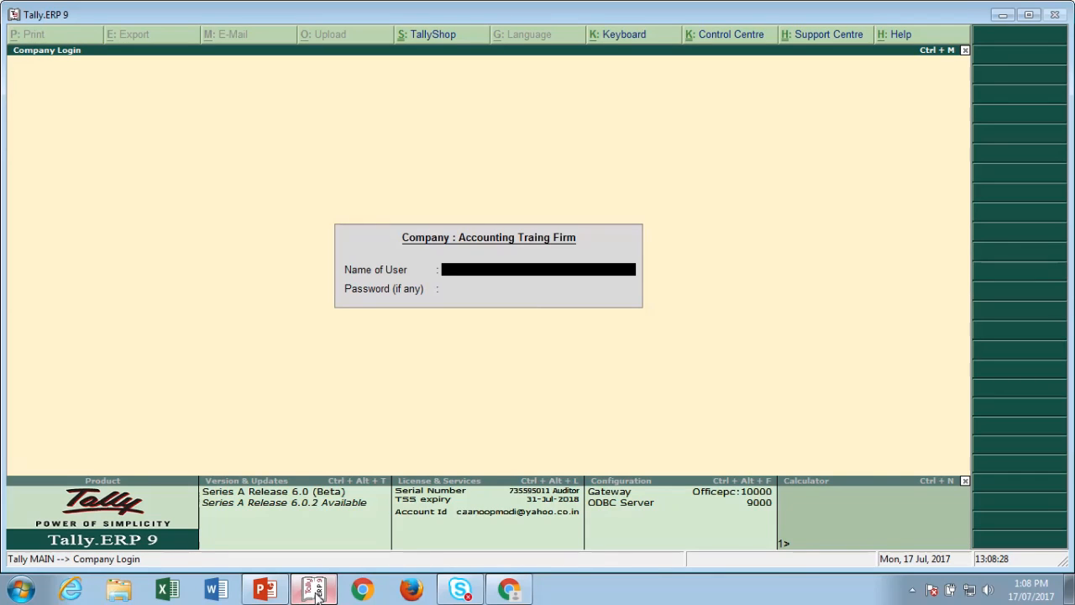
- Skip the login and create company RCM with state Haryana and pincode 121001
key("Escape")
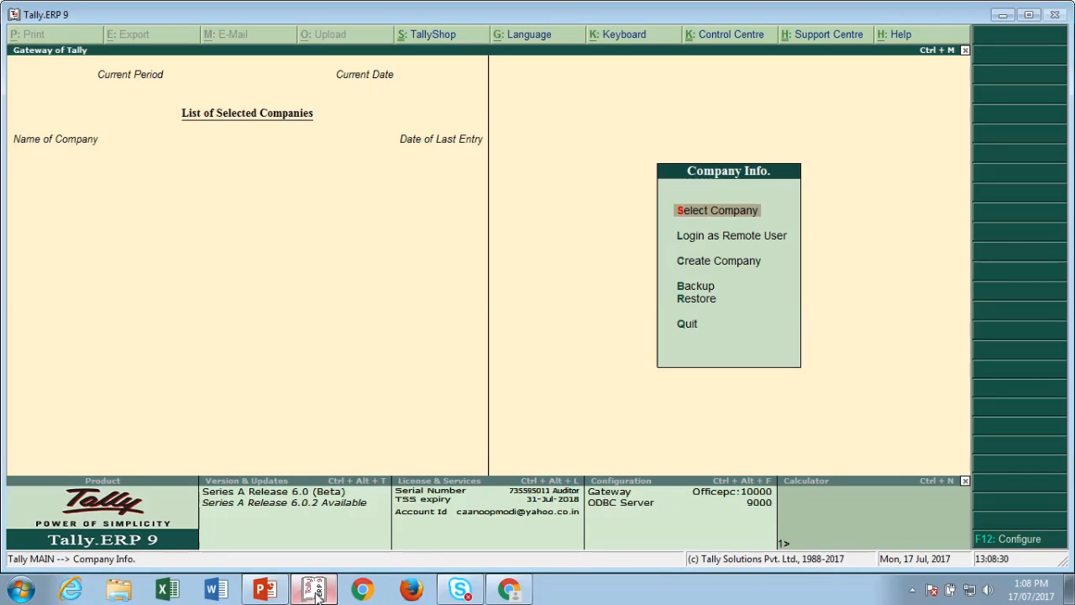
key("Down")
key("Down")
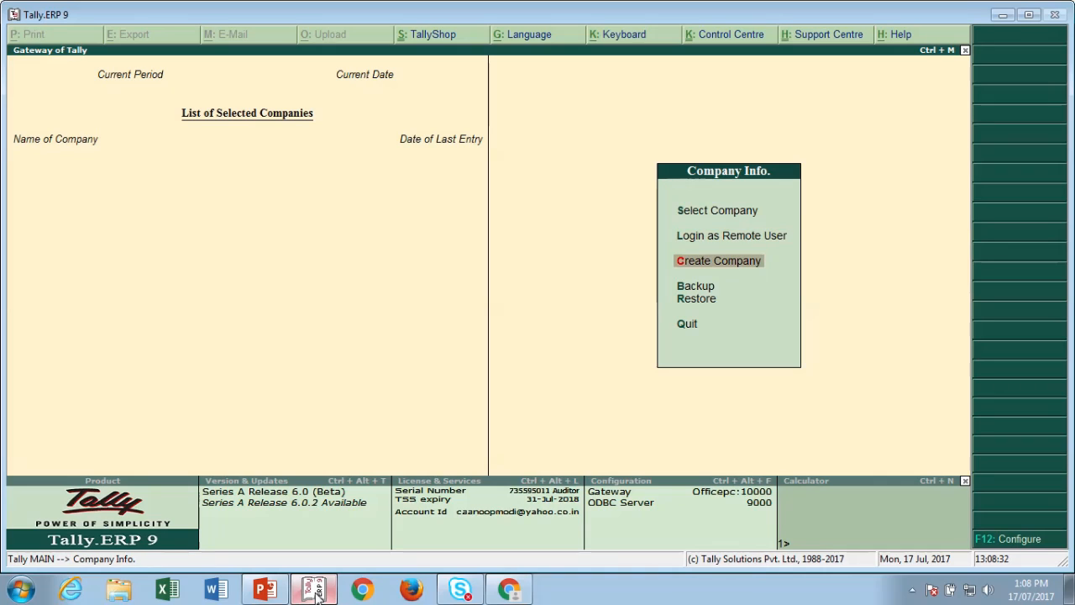
key("Return")
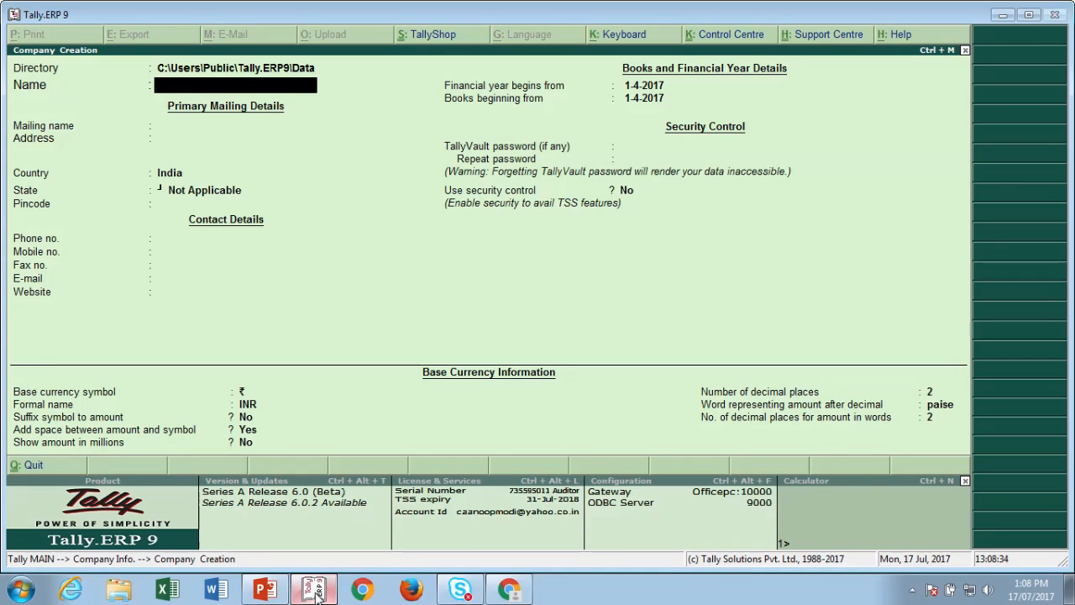
type("RCM")
key("Return")
key("Return")
key("Return")
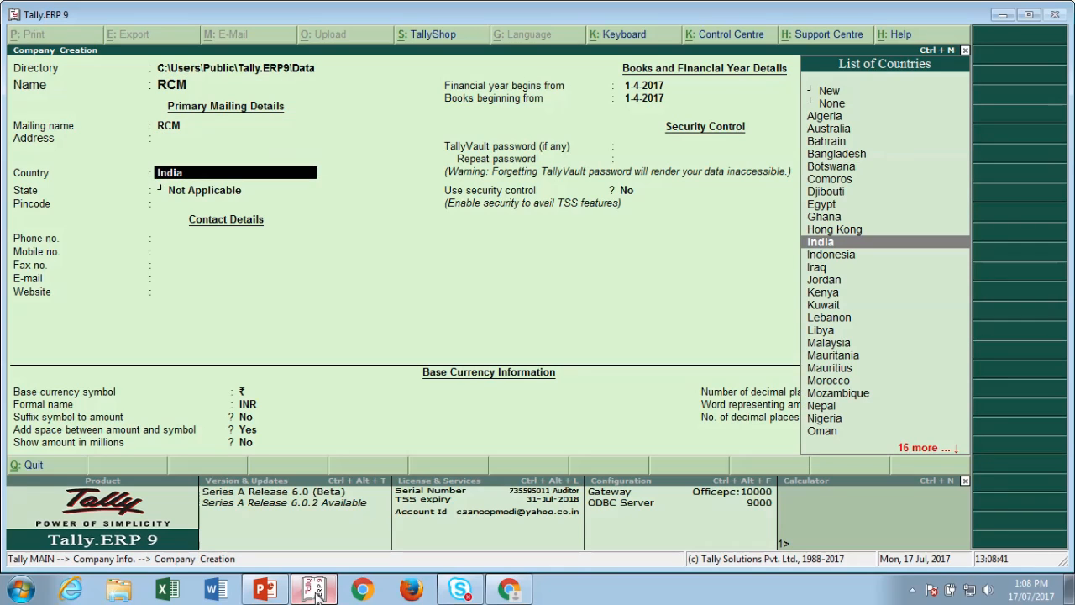
key("Return")
type("Har")
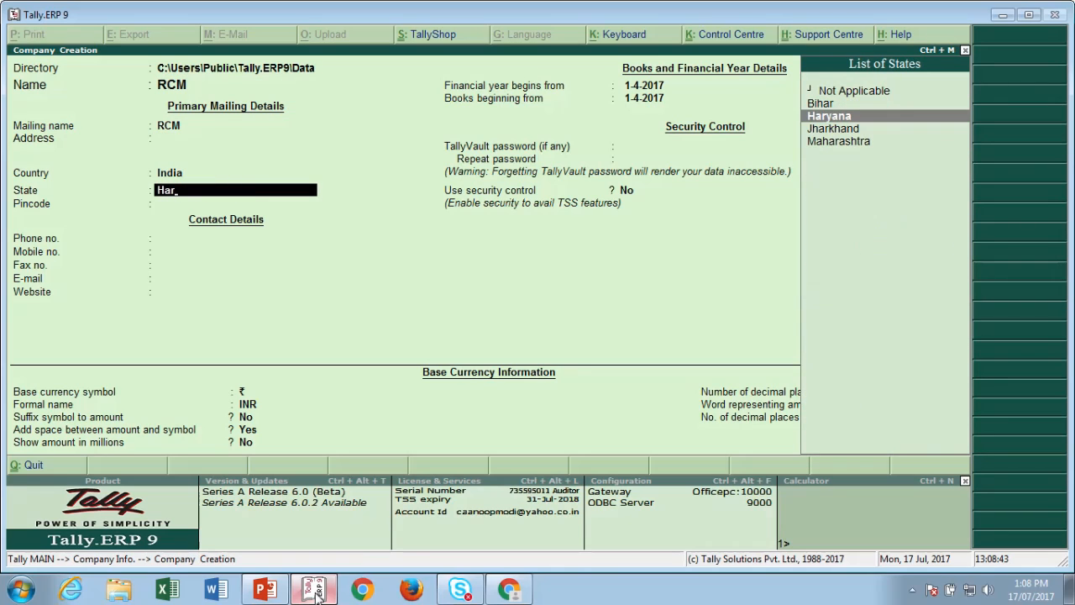
key("Return")
type("121")
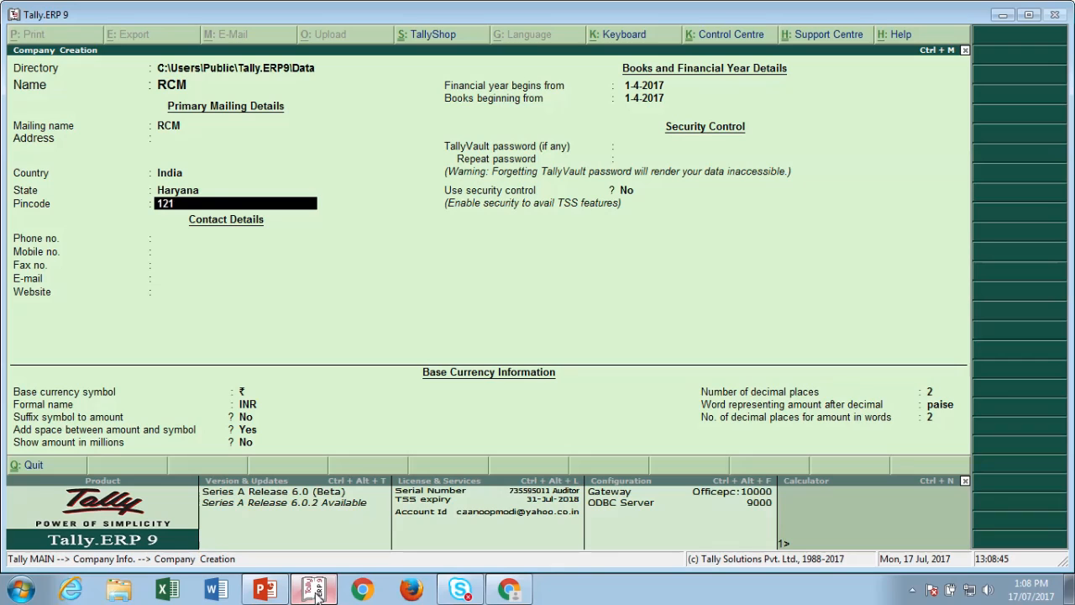
type("001")
key("Return")
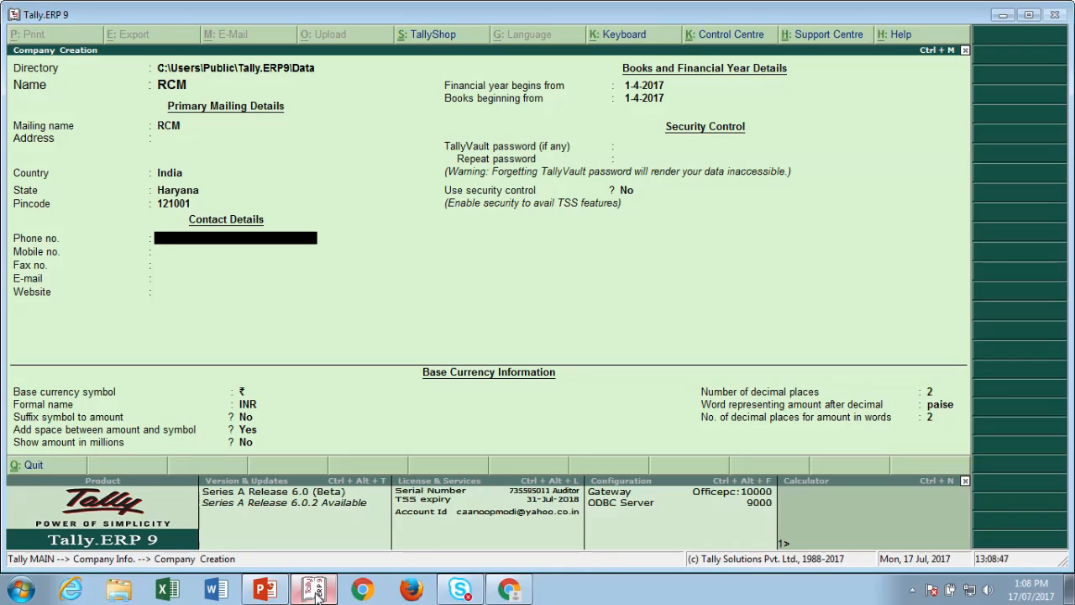
key("ctrl+a")
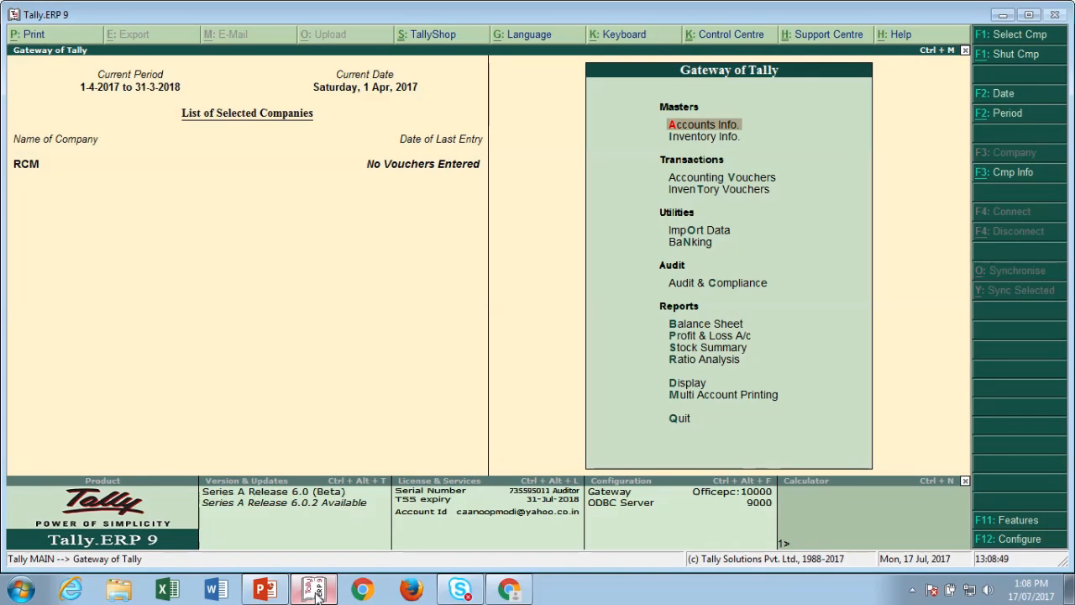
- Turn on GST for RCM: Haryana, Regular, the company's GSTIN, applicable from 1-Jul-2017
key("F11")
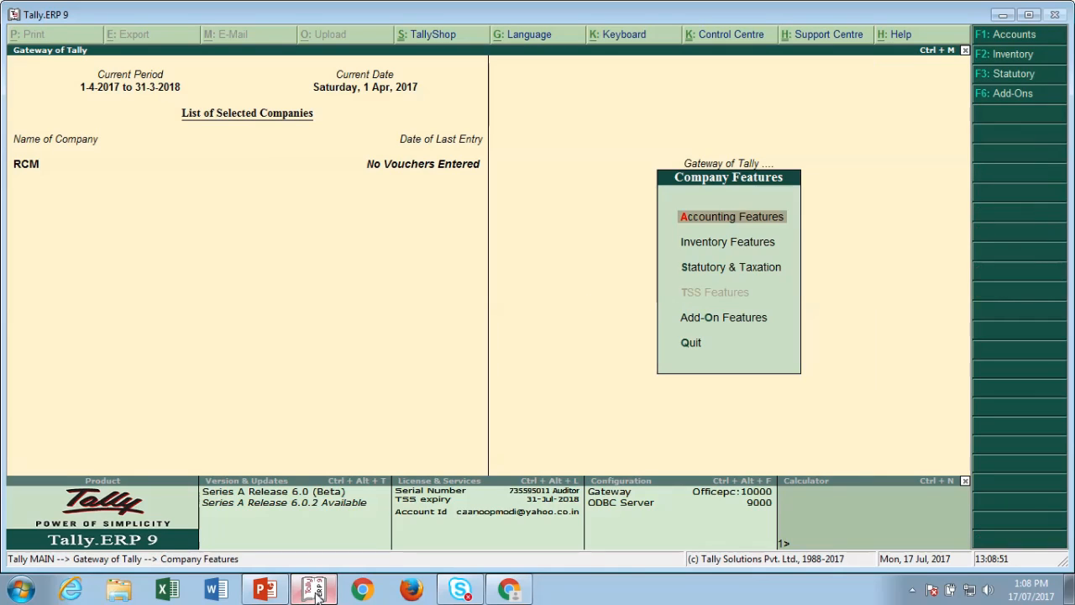
key("s")
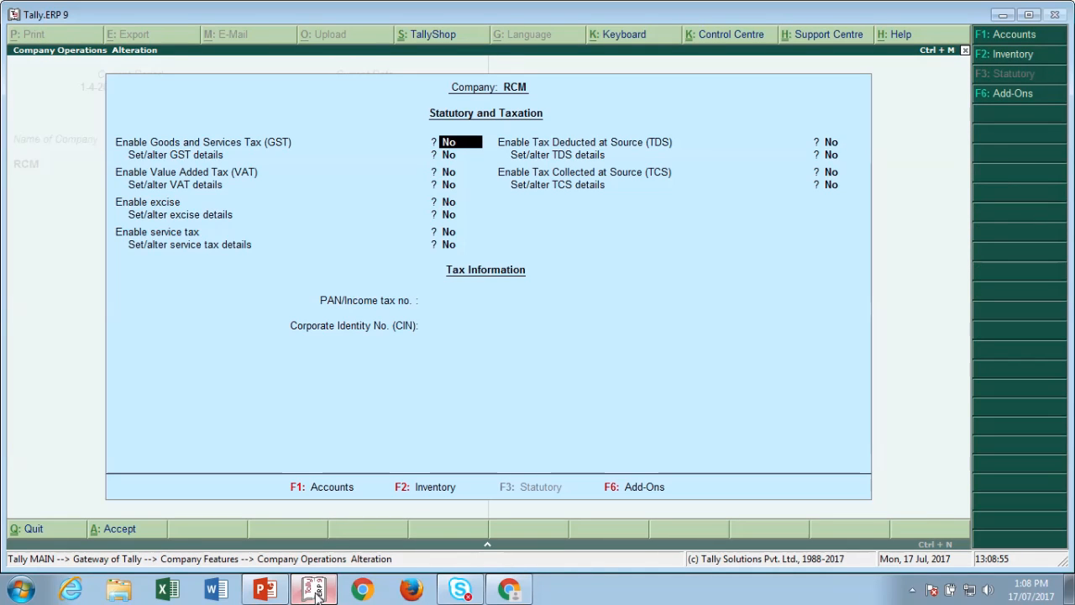
key("y")
key("y")
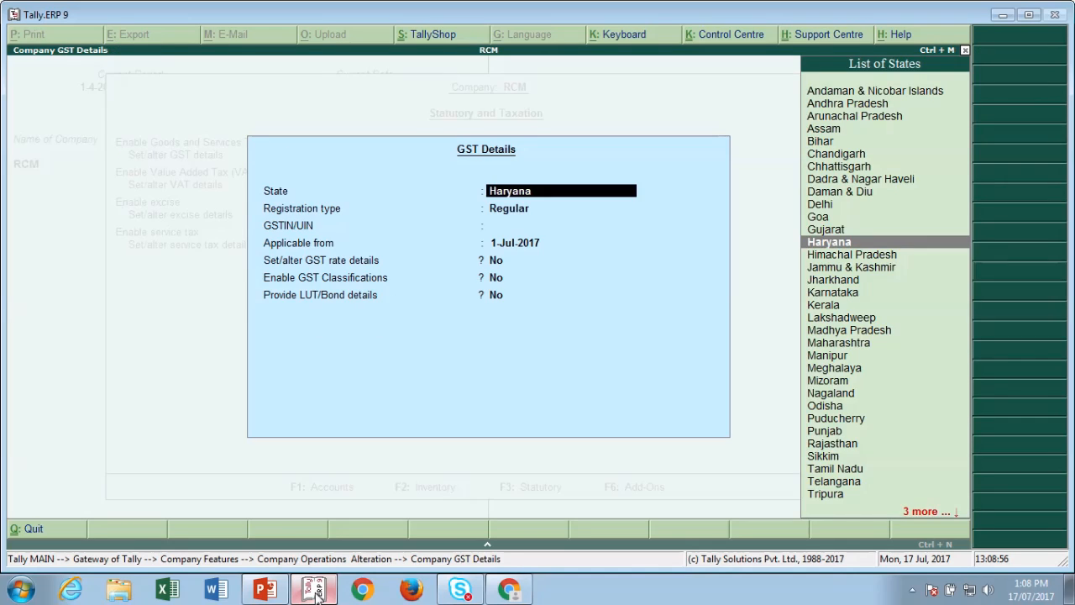
key("Return")
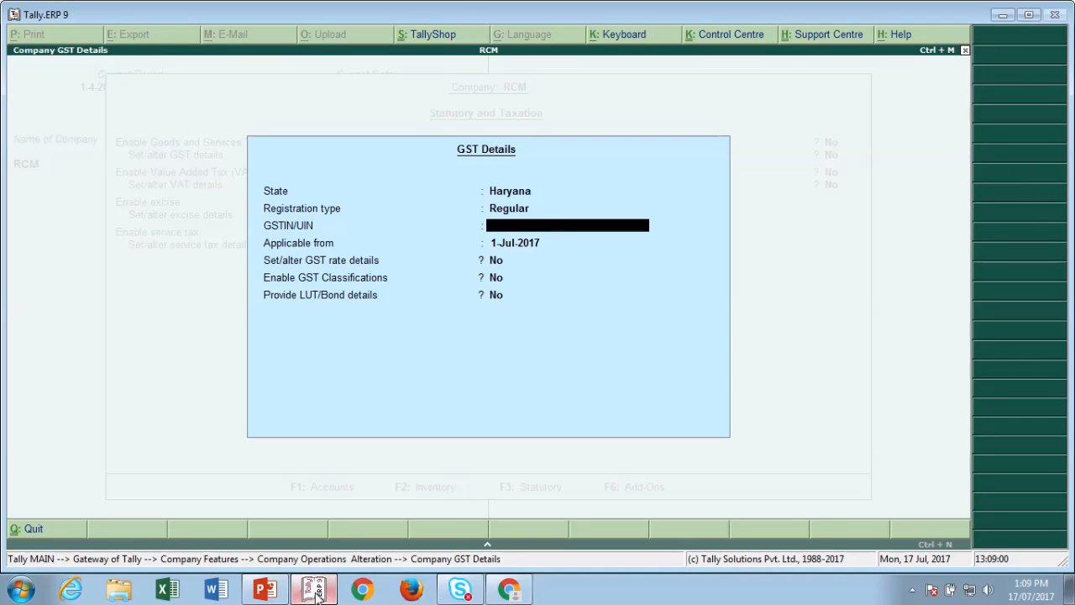
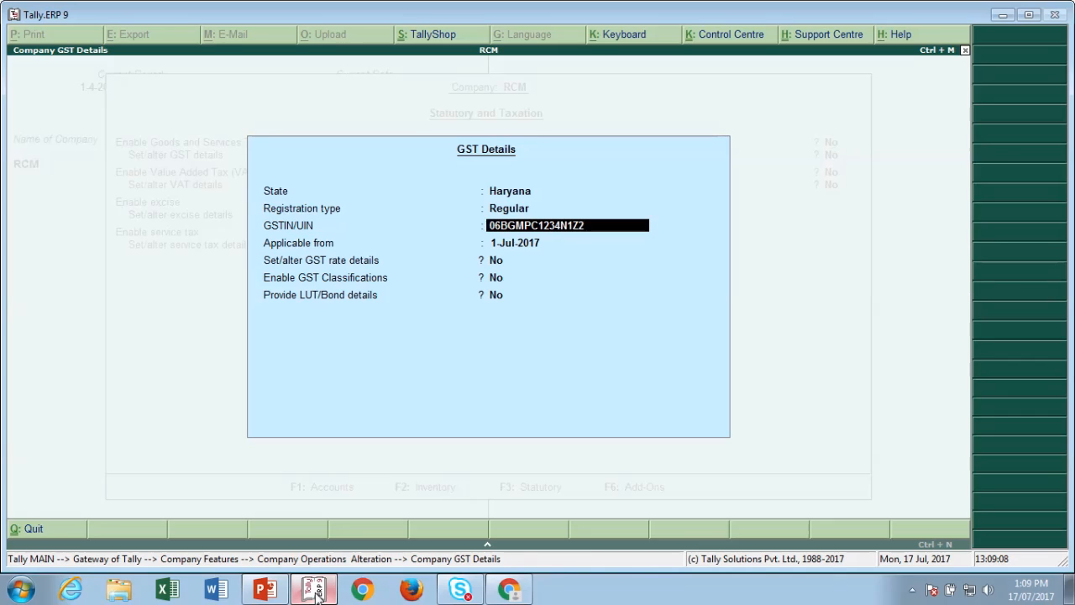
key("Return")
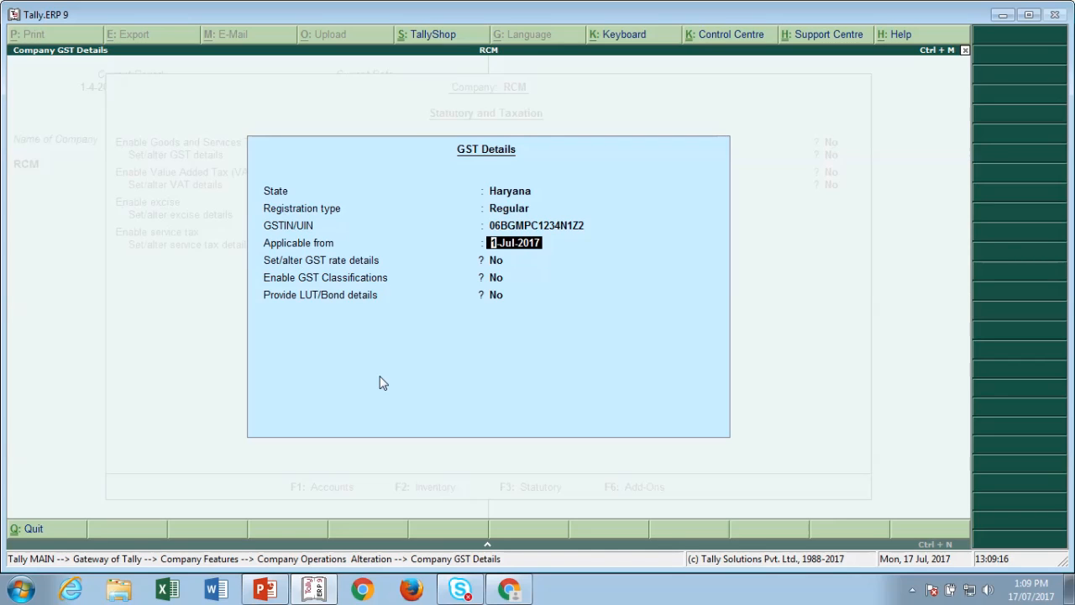
key("Return")
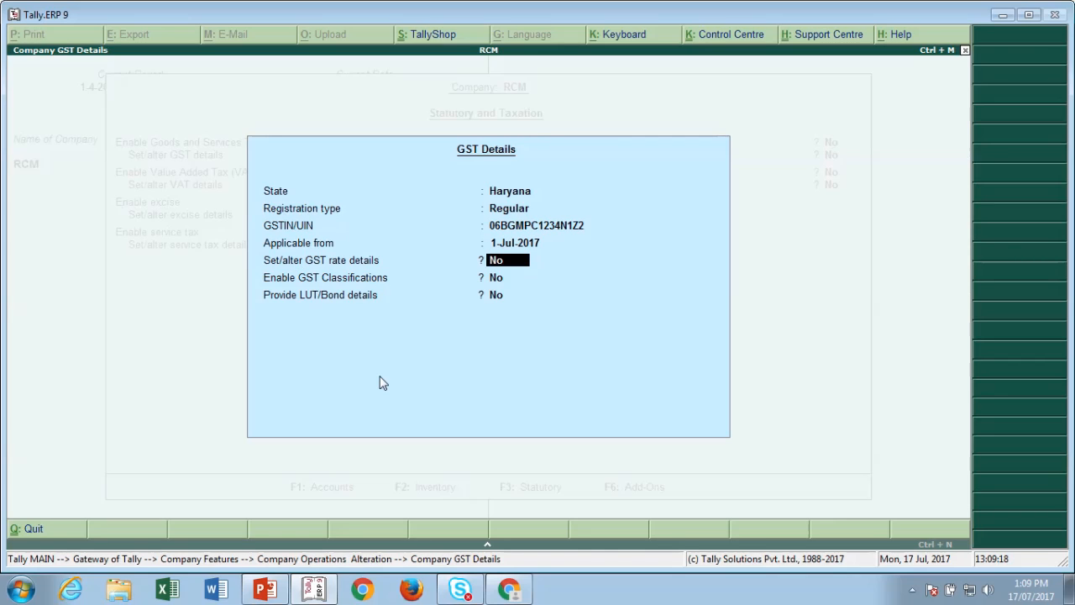
key("ctrl+a")
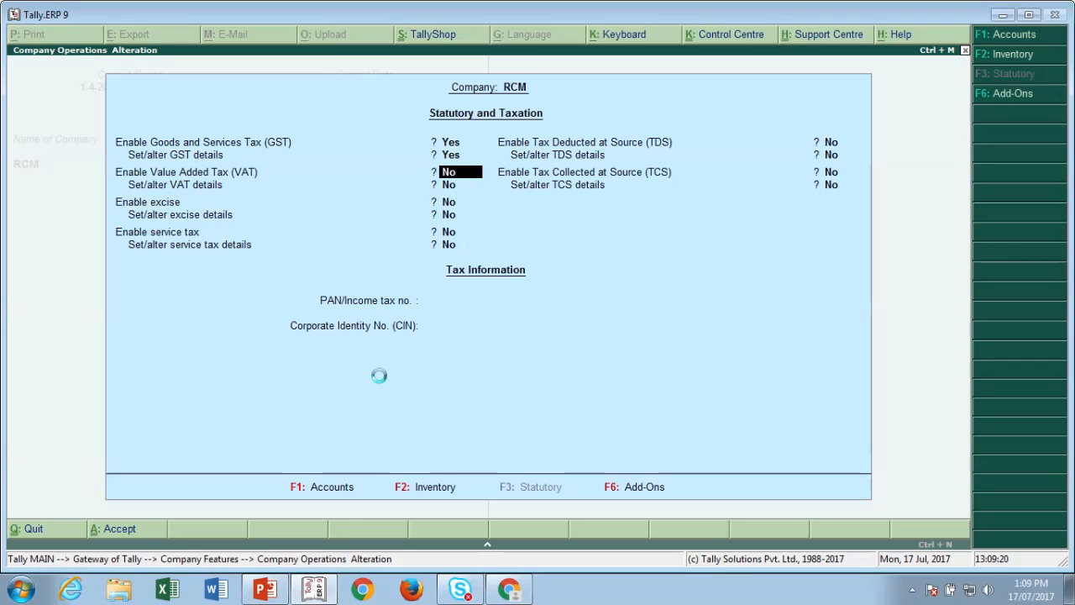
key("ctrl+a")
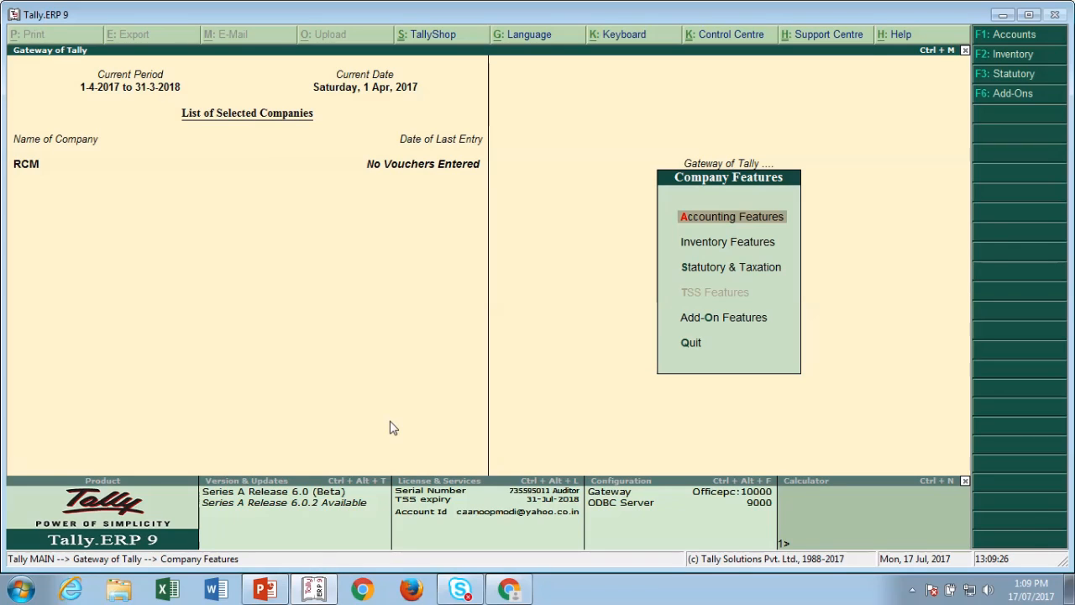
- Start a Sales voucher from Accounting Vouchers
key("Escape")
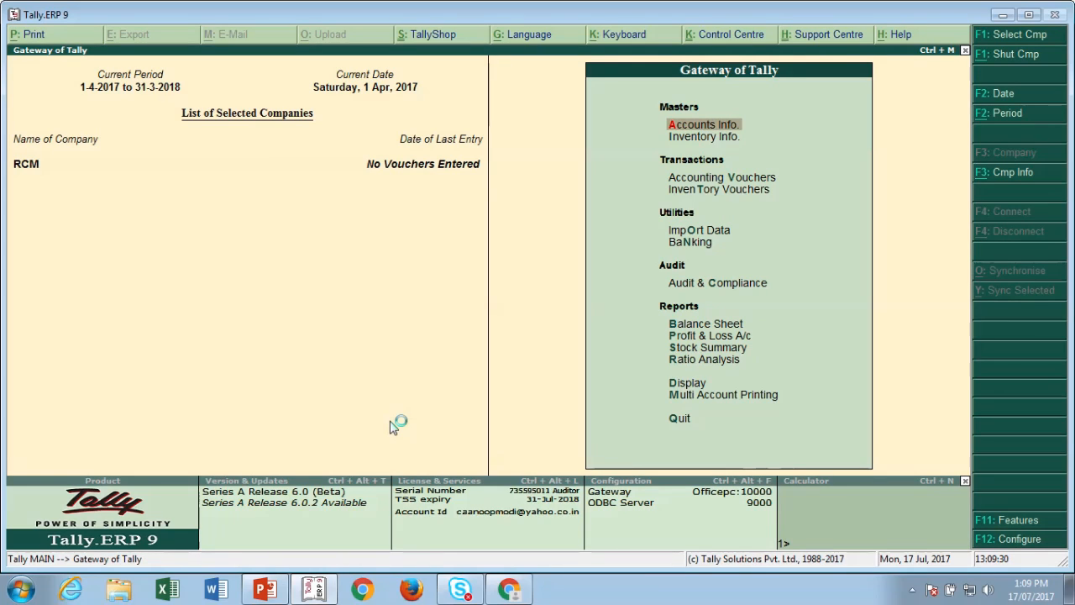
key("Down")
key("Down")
key("Return")
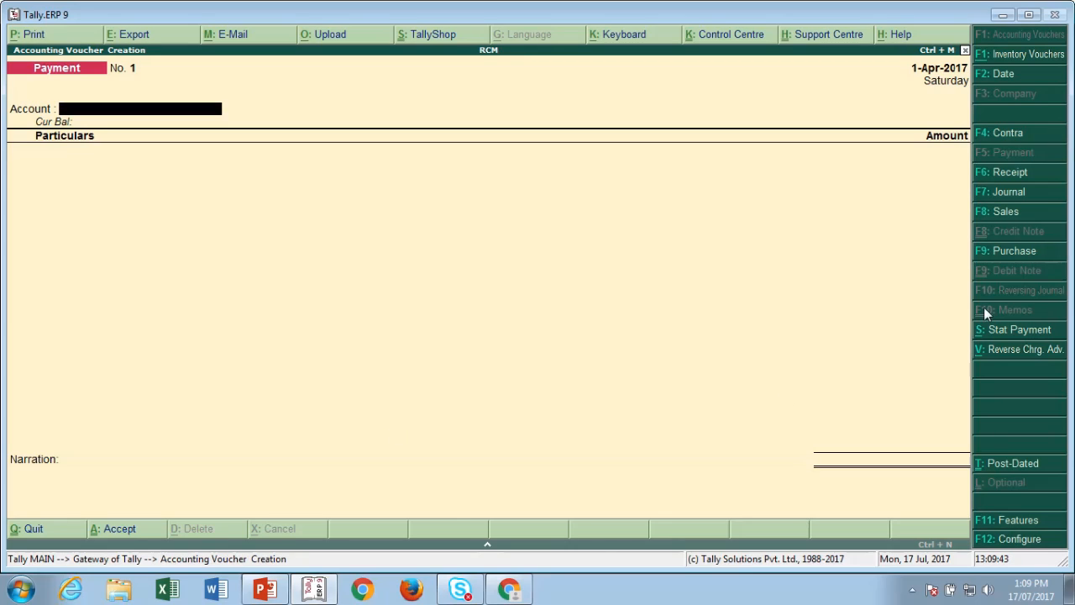
left_click(991, 213)
- Enter reference 12345, date 1-Jul-2017, and switch the voucher to item invoice mode
type("123")
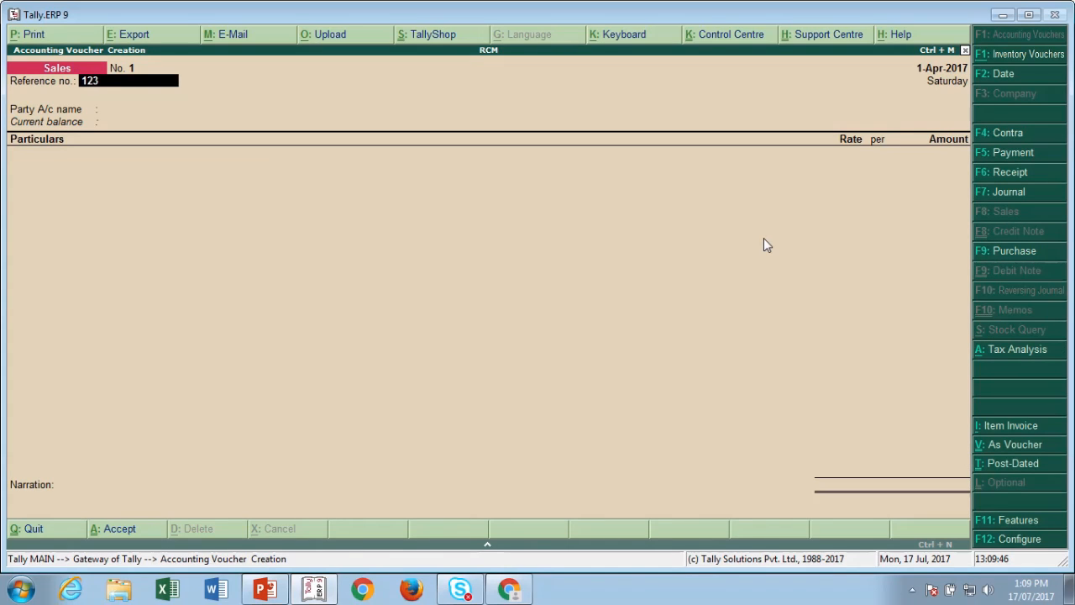
type("45")
key("F2")
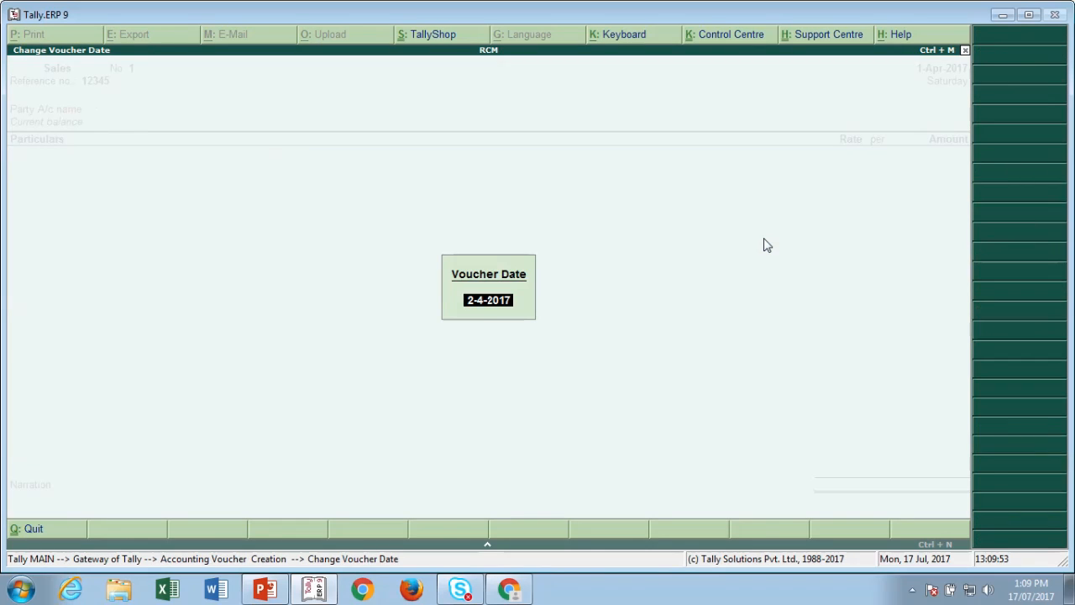
type("1.7.17")
key("Return")
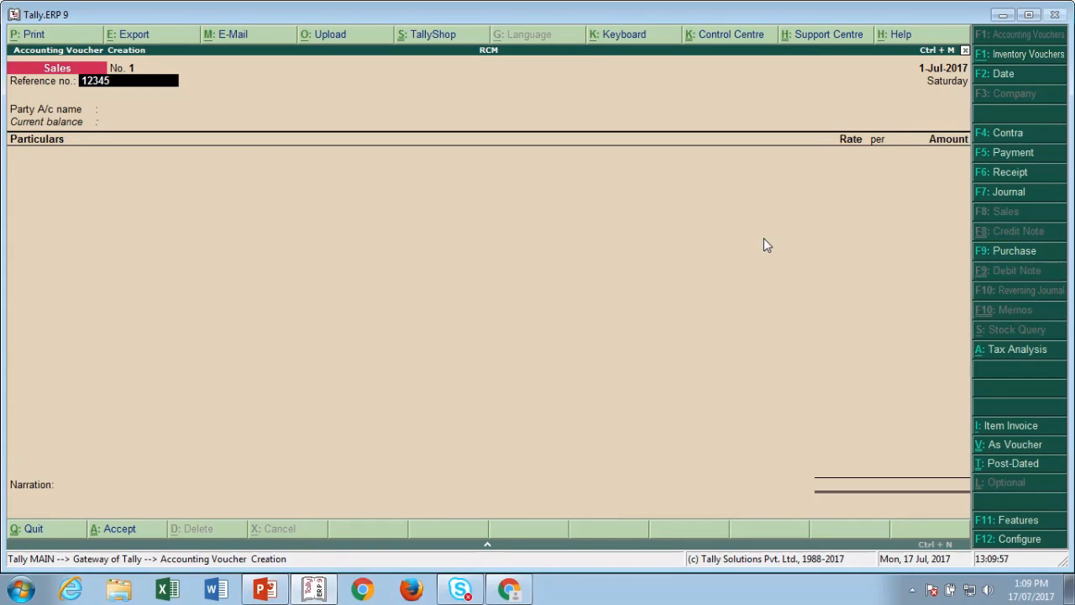
key("Return")
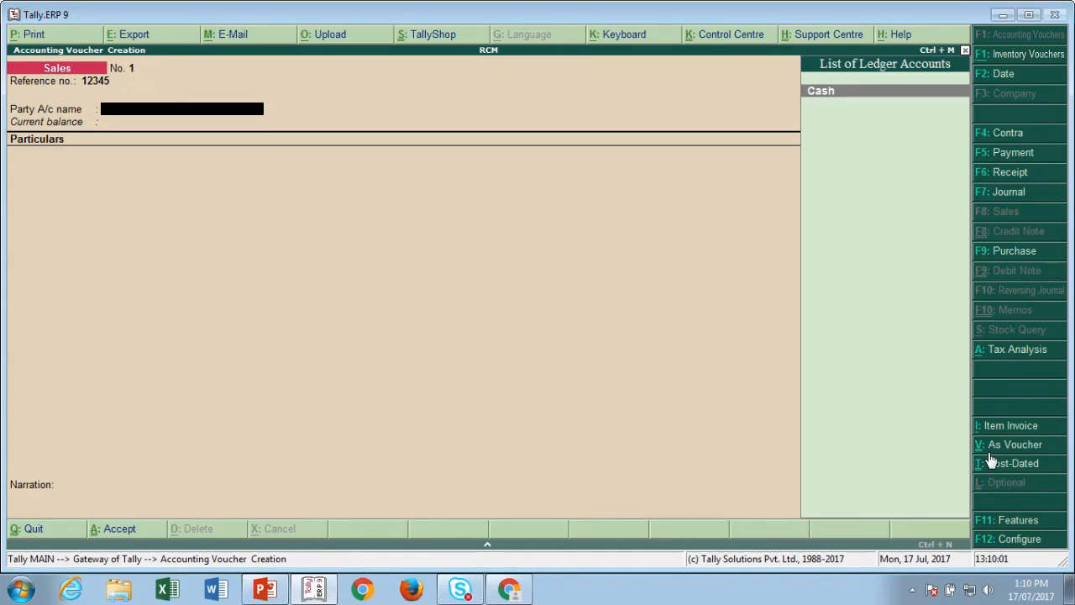
left_click(992, 426)
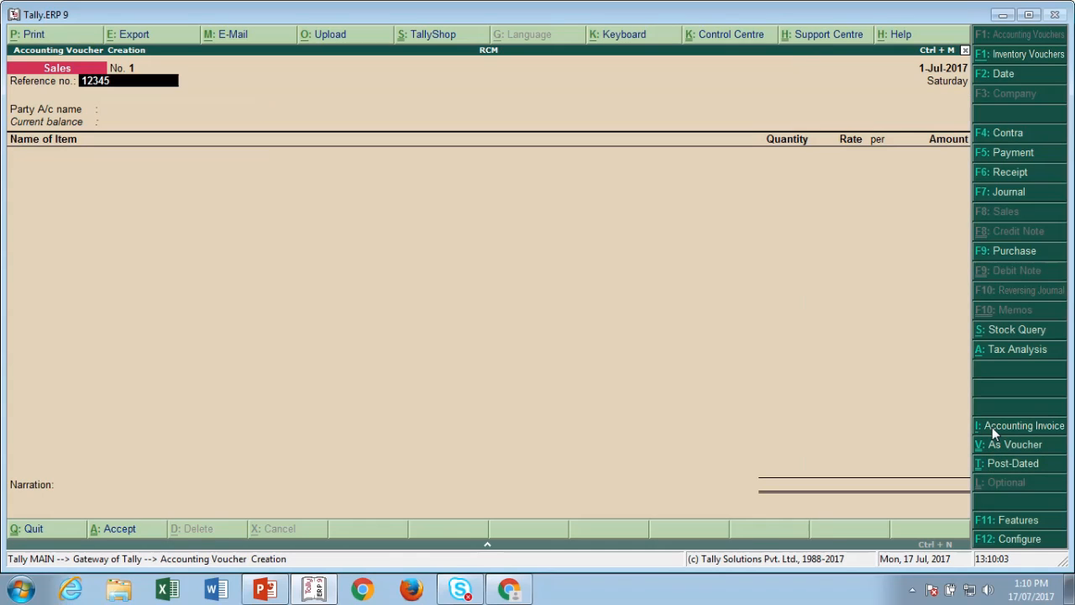
key("Return")
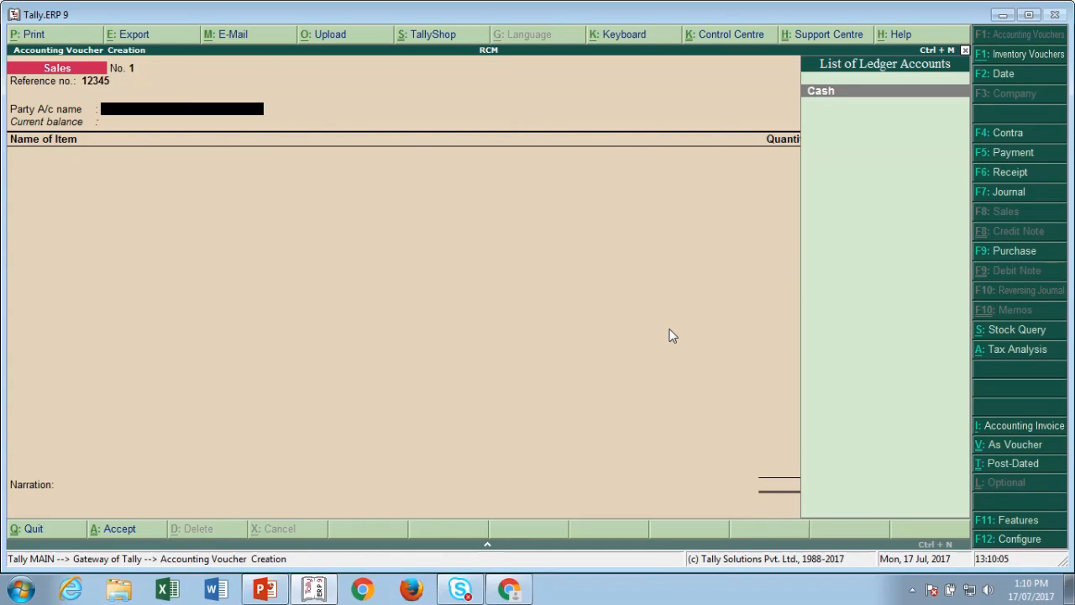
- Create a new customer party ledger under Sundry Debtors
key("alt+c")
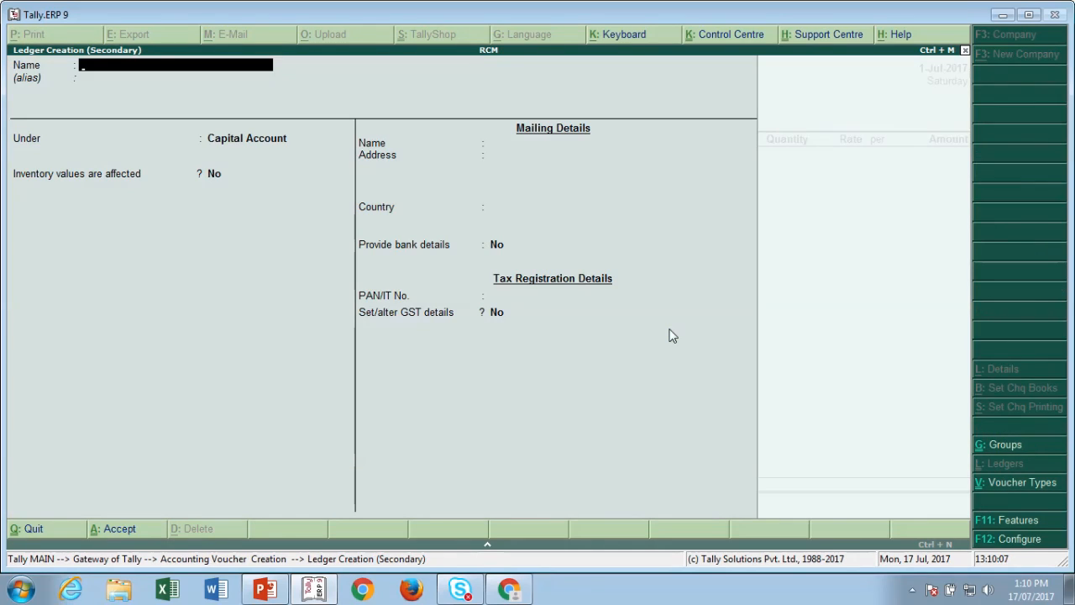
type("Mr. Prakash")
key("Return")
key("Return")
type("Sun")
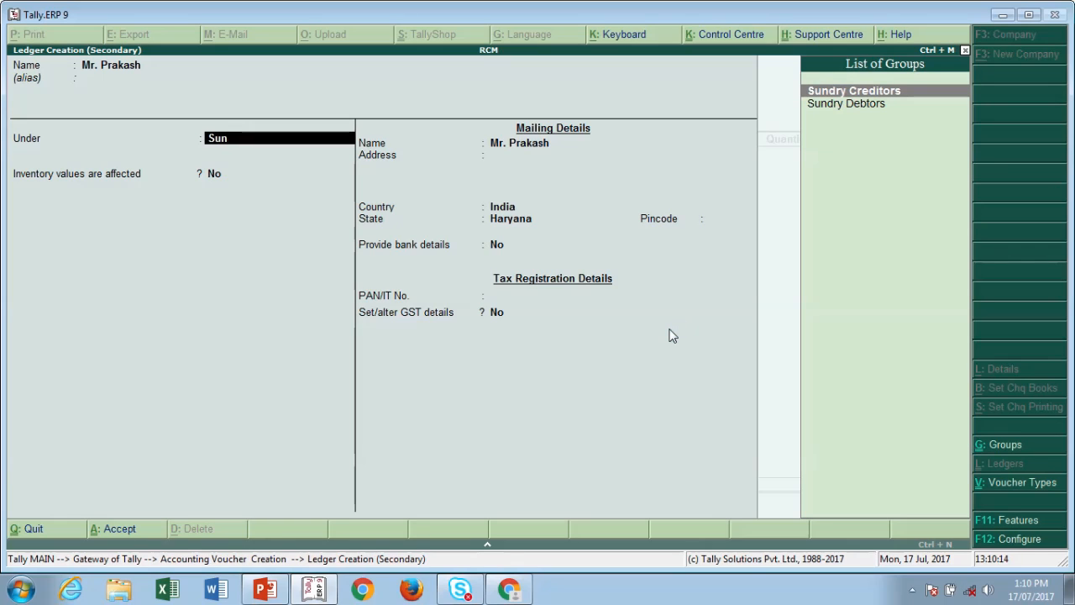
key("Down")
key("Return")
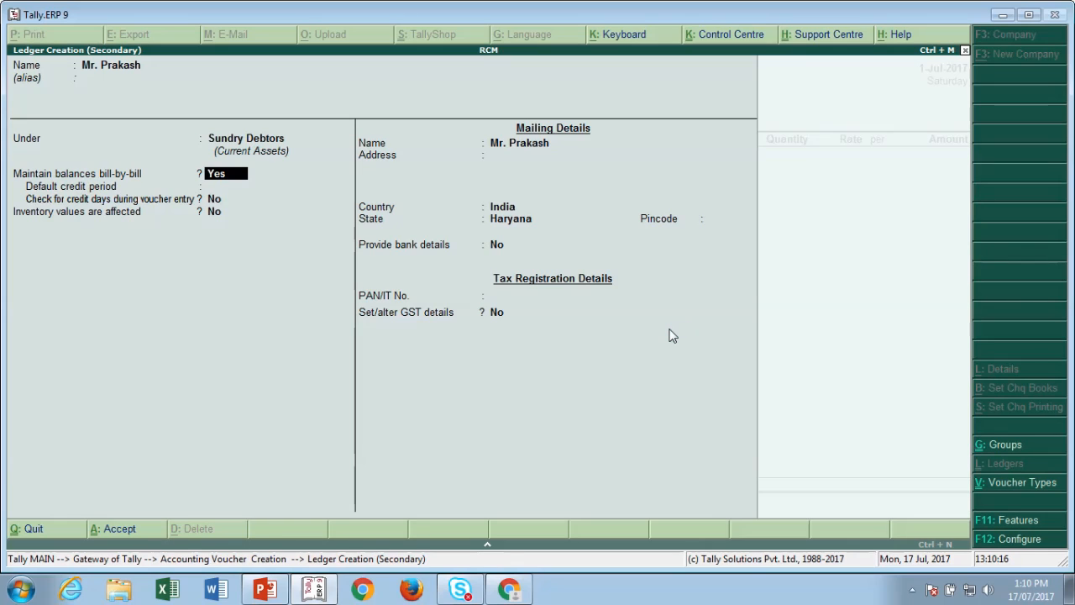
key("Return")
key("Return")
key("Return")
key("Return")
key("Return")
key("Return")
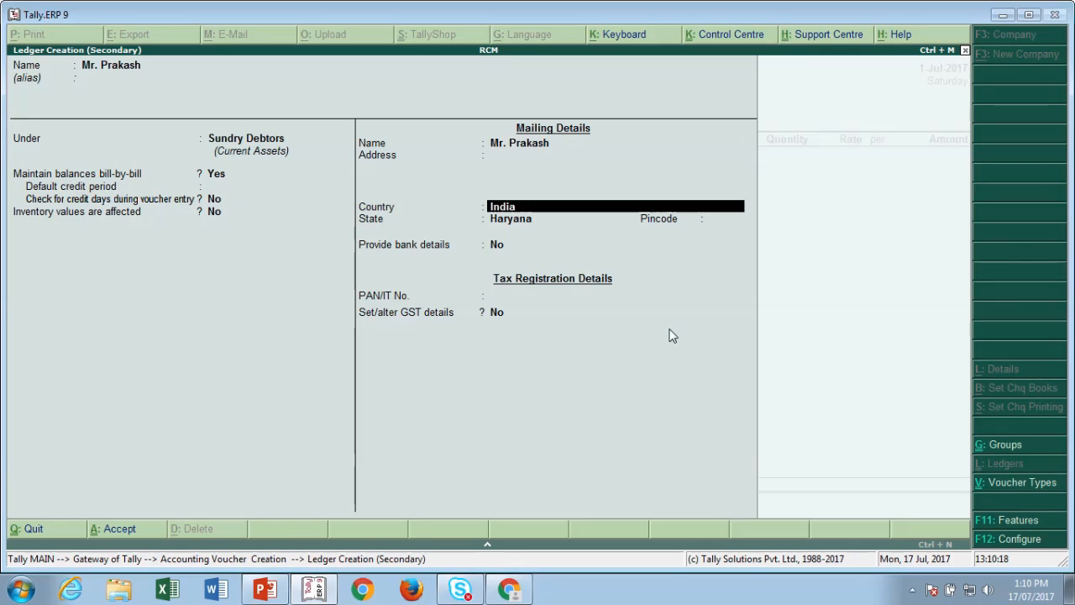
key("Return")
key("Return")
key("Return")
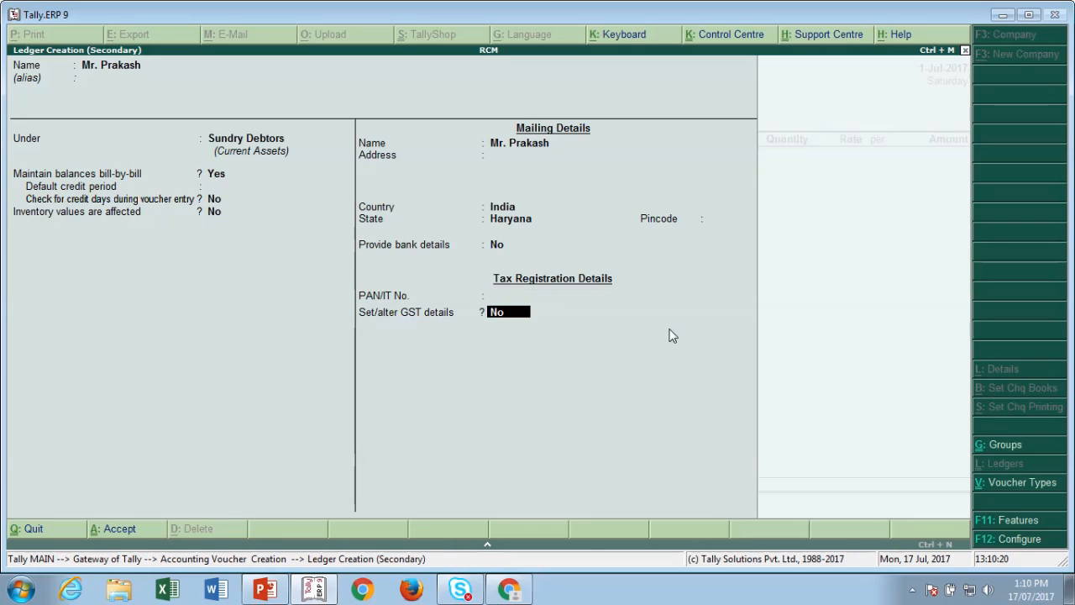
- Give the customer ledger Regular GST registration with its GSTIN and save it
key("y")
key("Return")
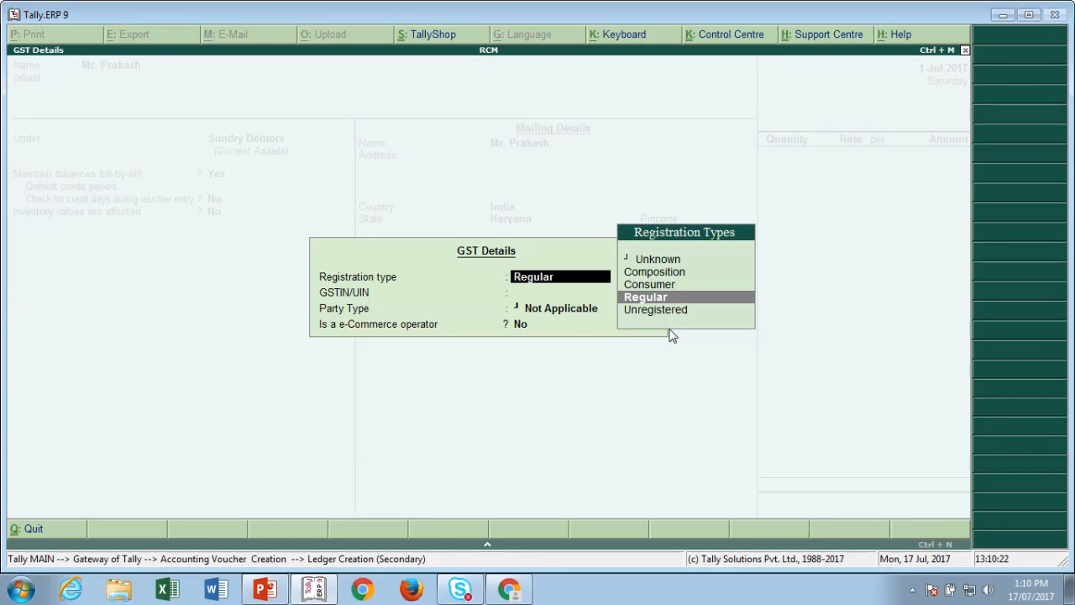
key("Return")
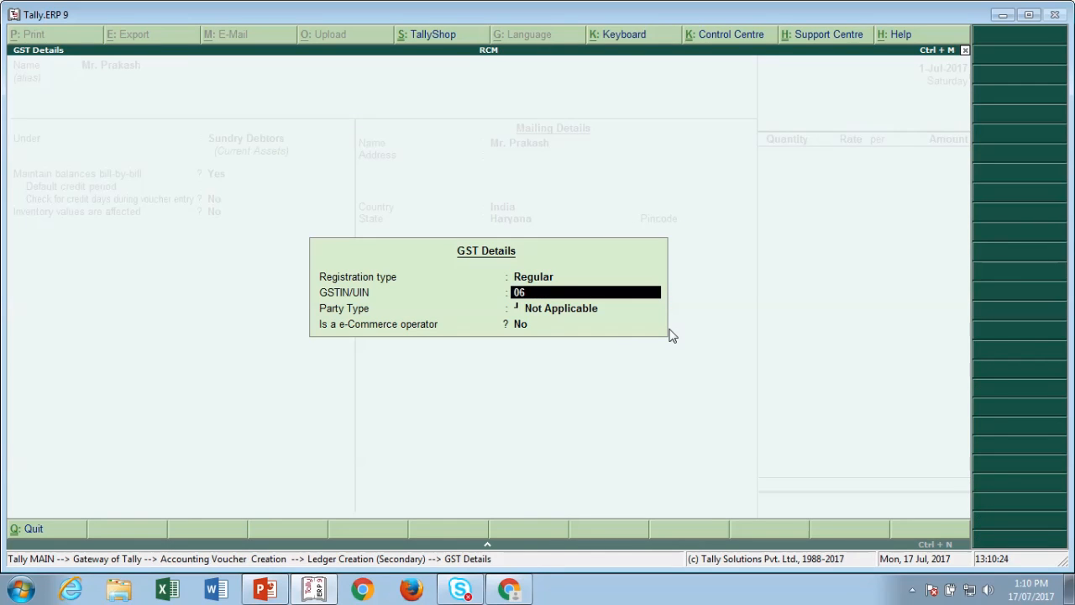
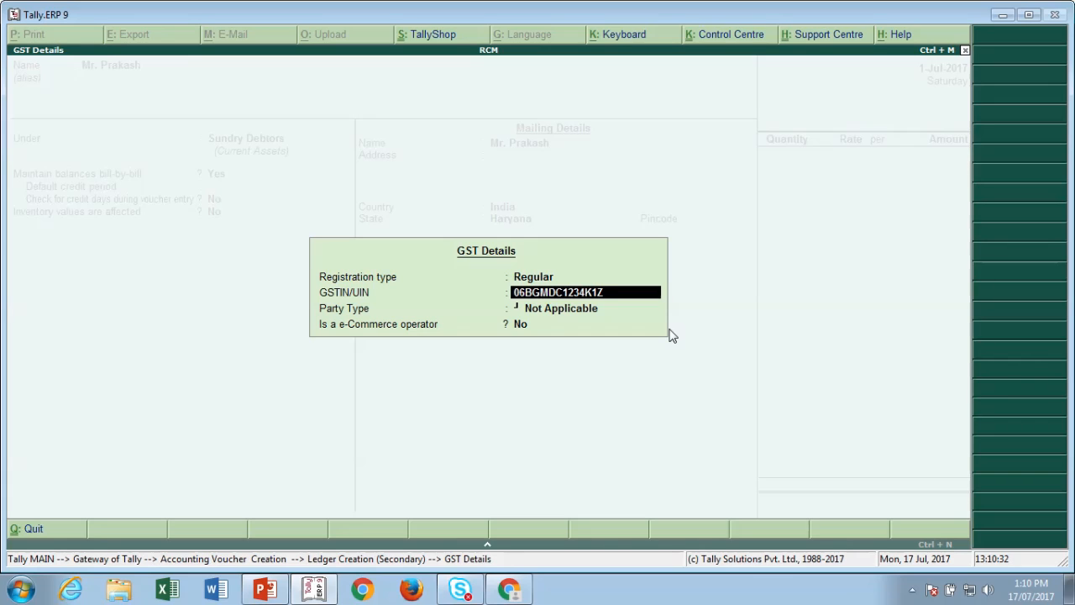
key("Return")
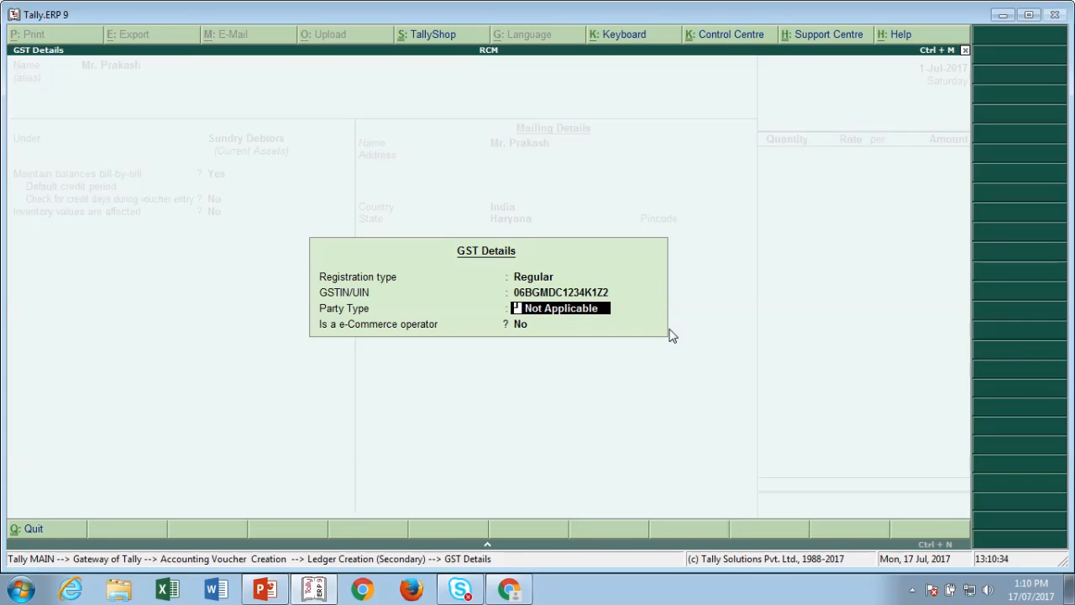
key("Return")
key("Return")
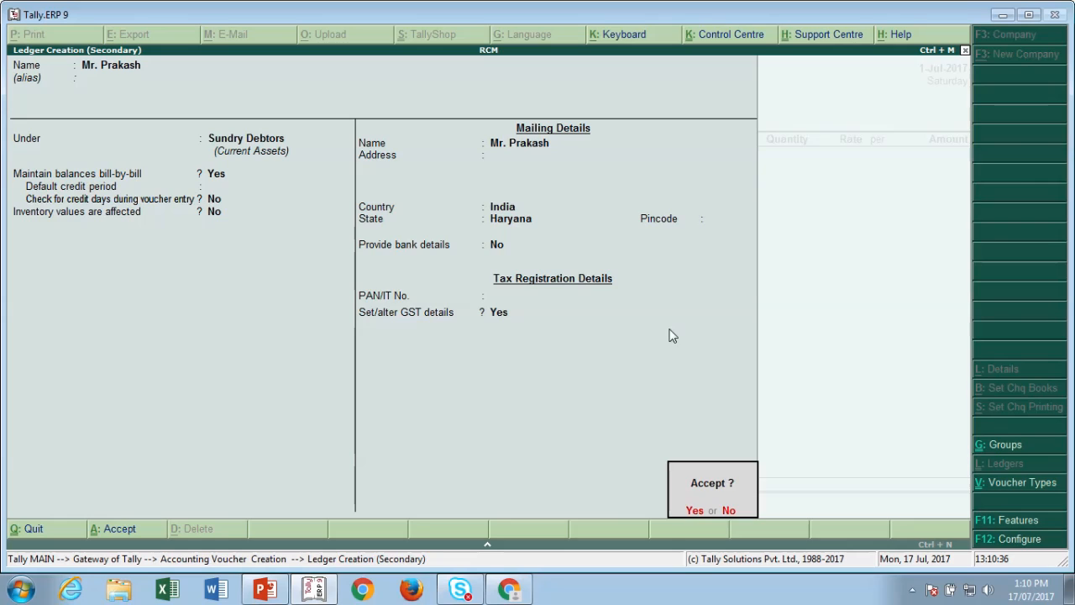
key("Return")
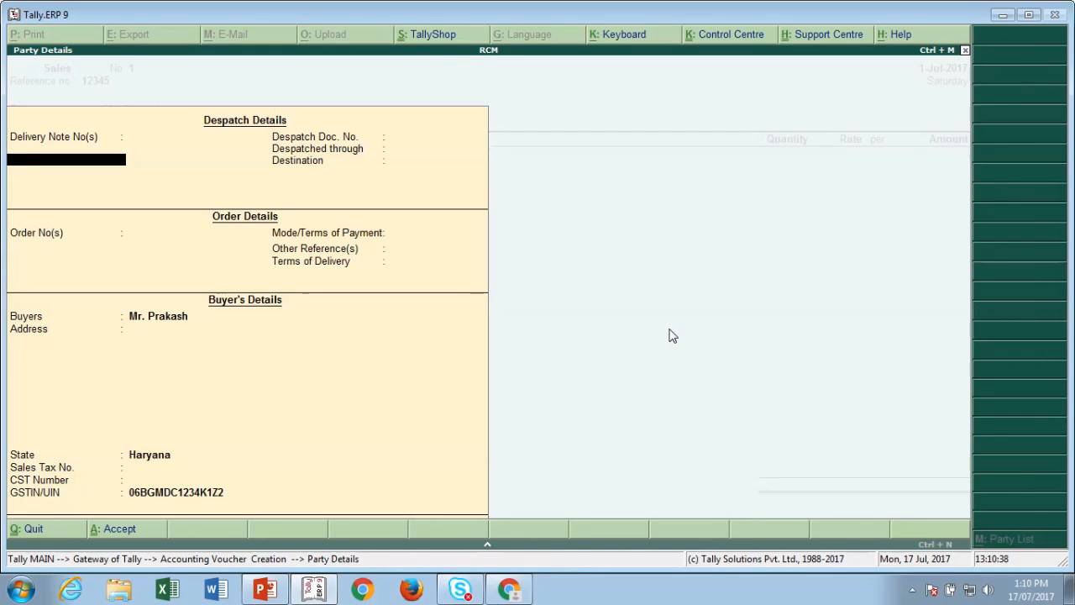
- Accept the party details and start stock item Computer under Primary
key("ctrl+a")
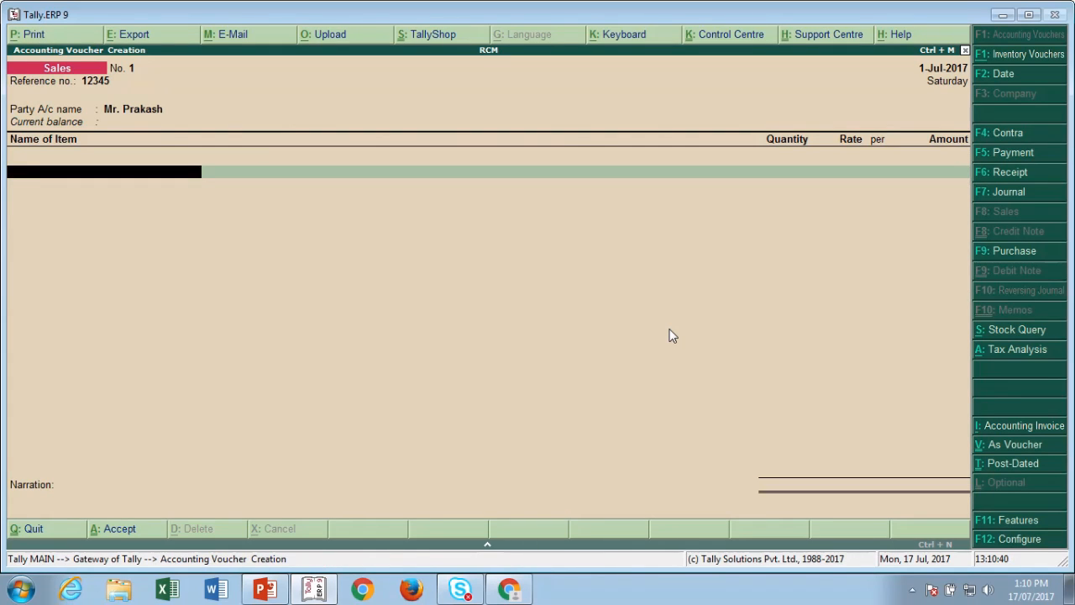
key("alt+c")
type("Computer")
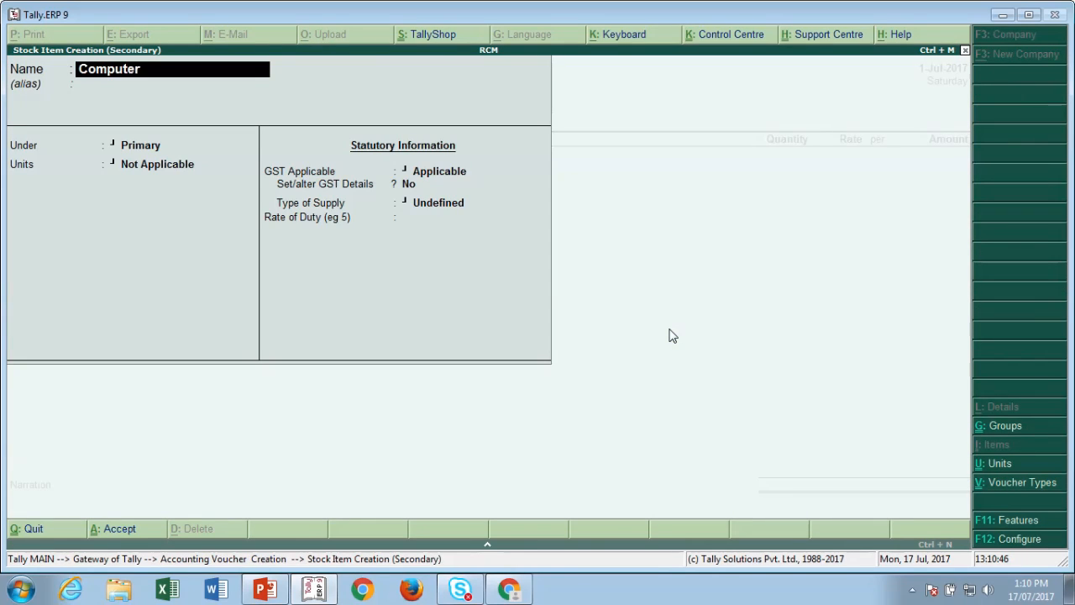
key("Return")
key("Return")
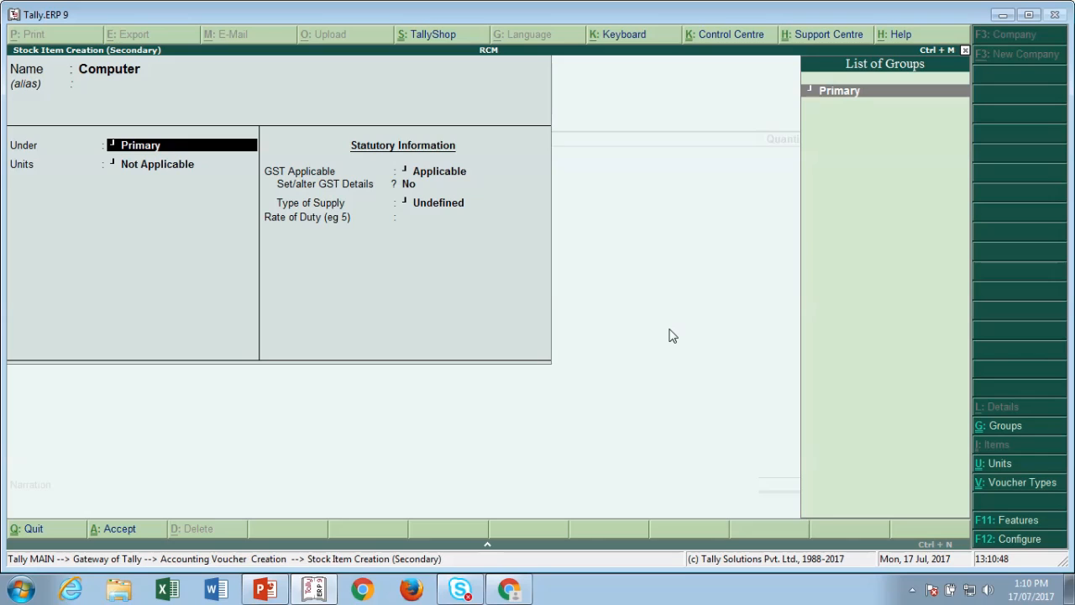
key("Return")
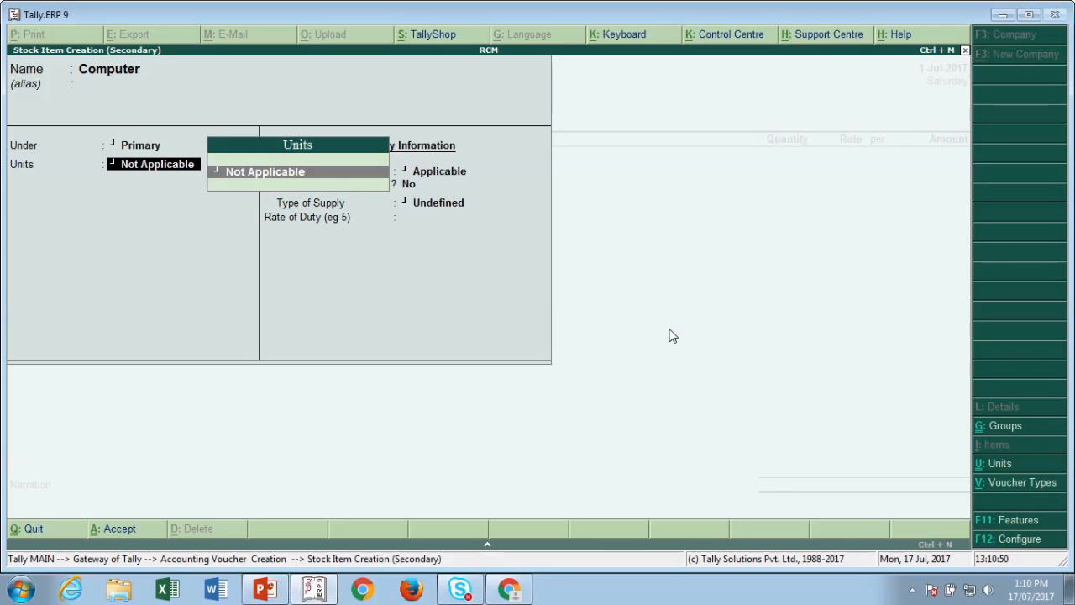
- Create the unit pcs for Computer and keep GST applicable
key("alt+c")
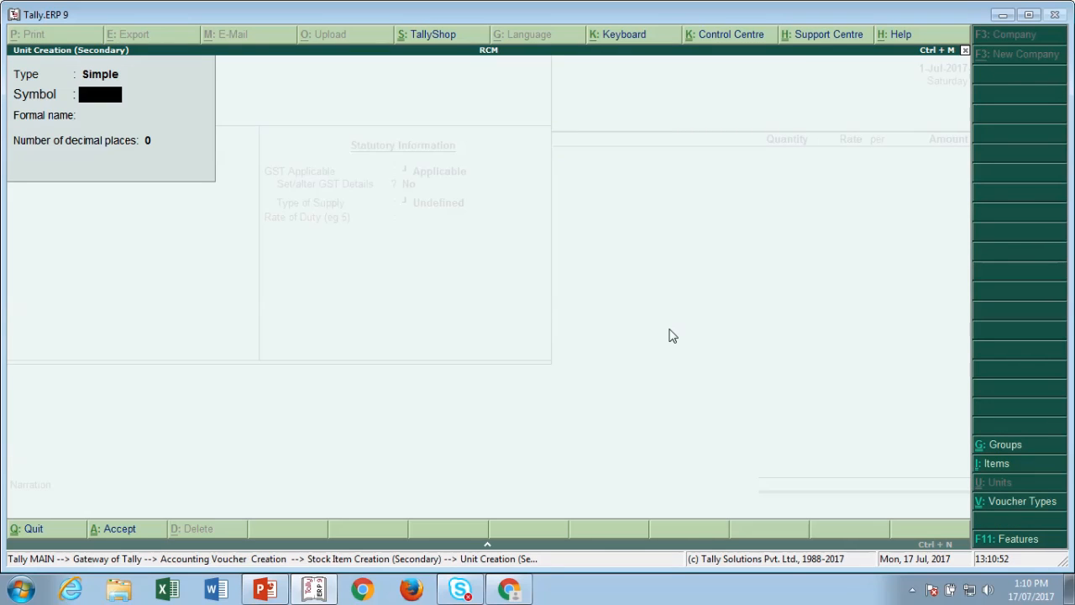
type("pcs")
key("Return")
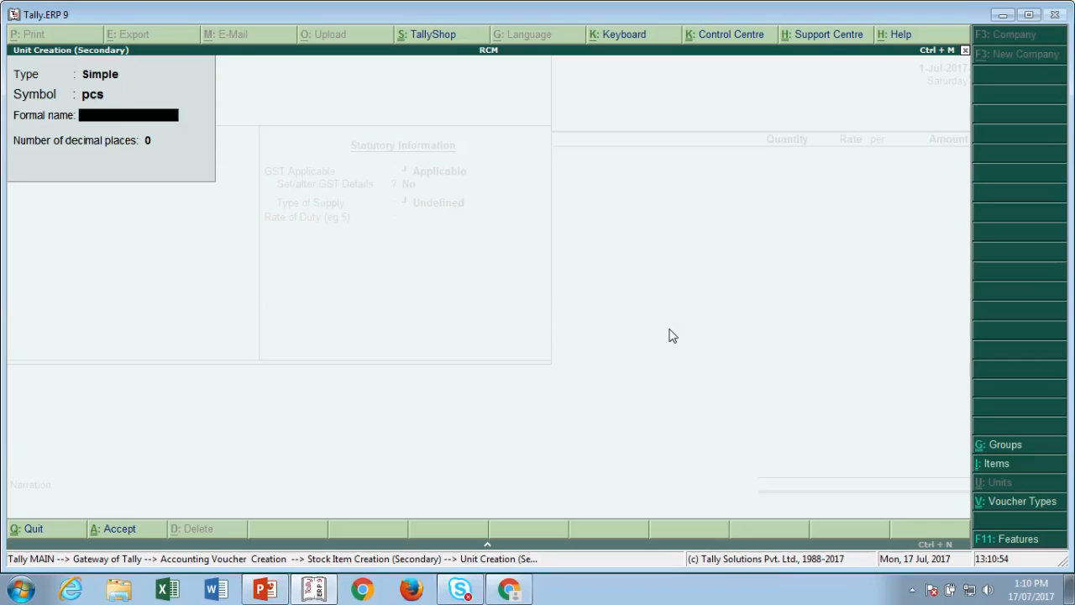
key("Return")
key("Return")
key("Return")
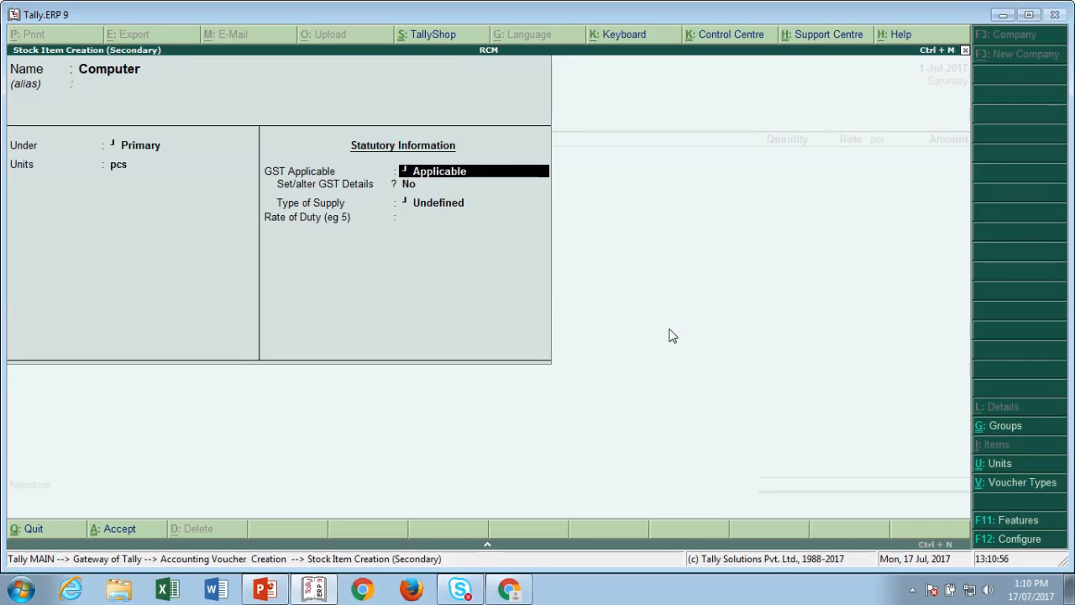
key("Return")
- Enter GST description Computer and HSN 12345678, keeping calculation On Value
type("y")
key("Return")
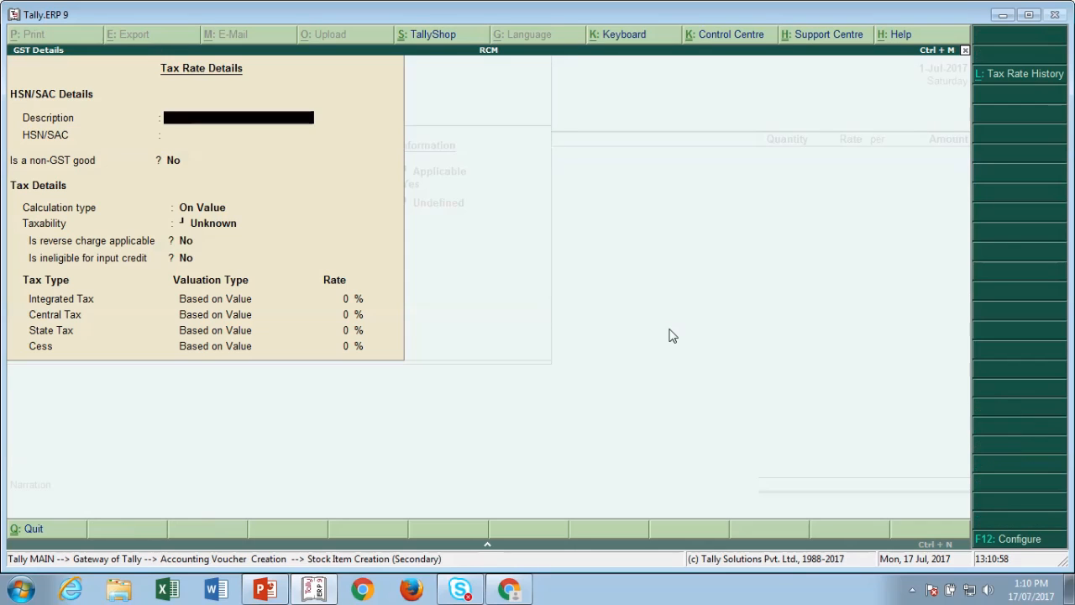
type("Computer")
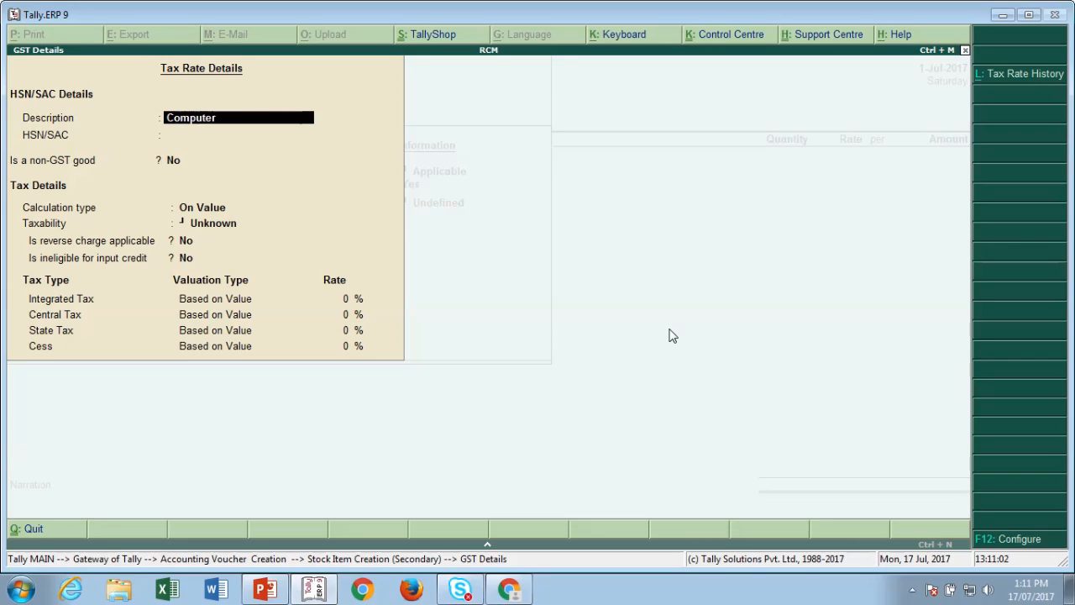
key("Return")
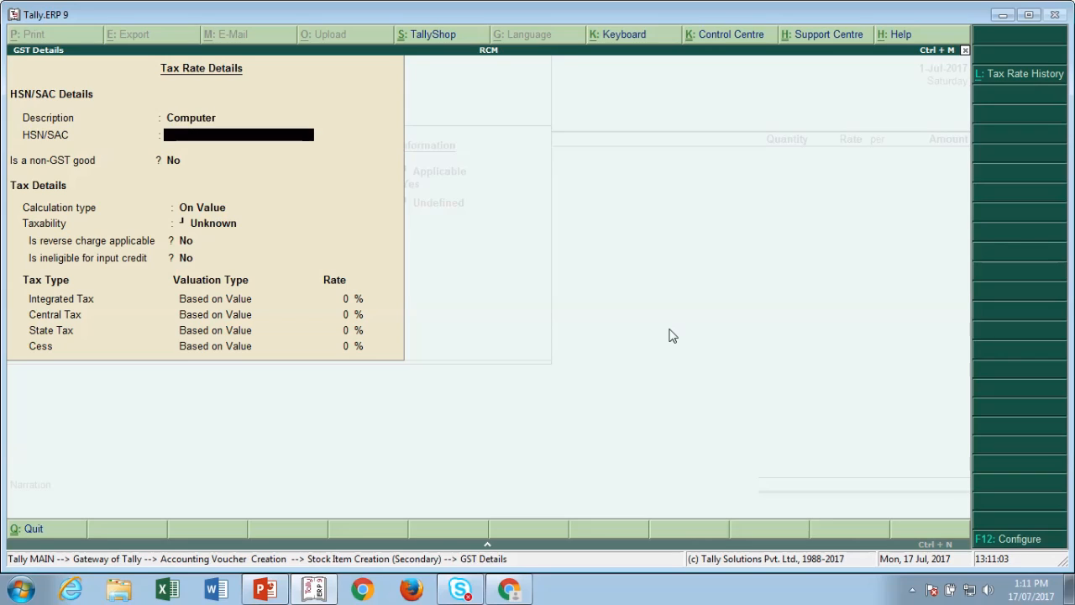
type("12345678")
key("Return")
key("Return")
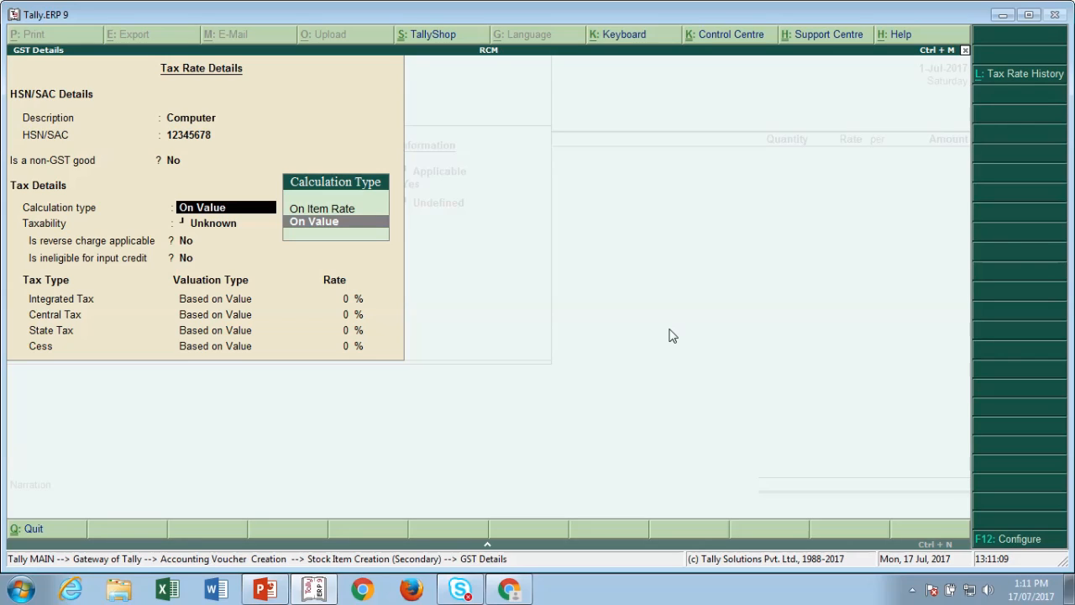
key("Return")
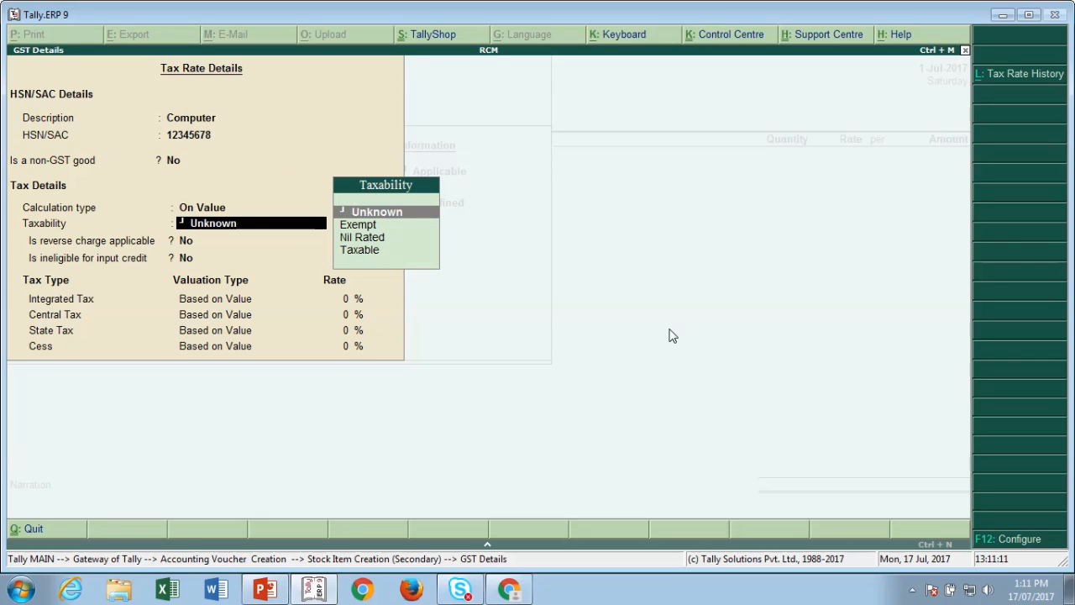
- Mark Computer as Taxable at 12% integrated tax, with supply type toward Goods
key("Down")
key("Down")
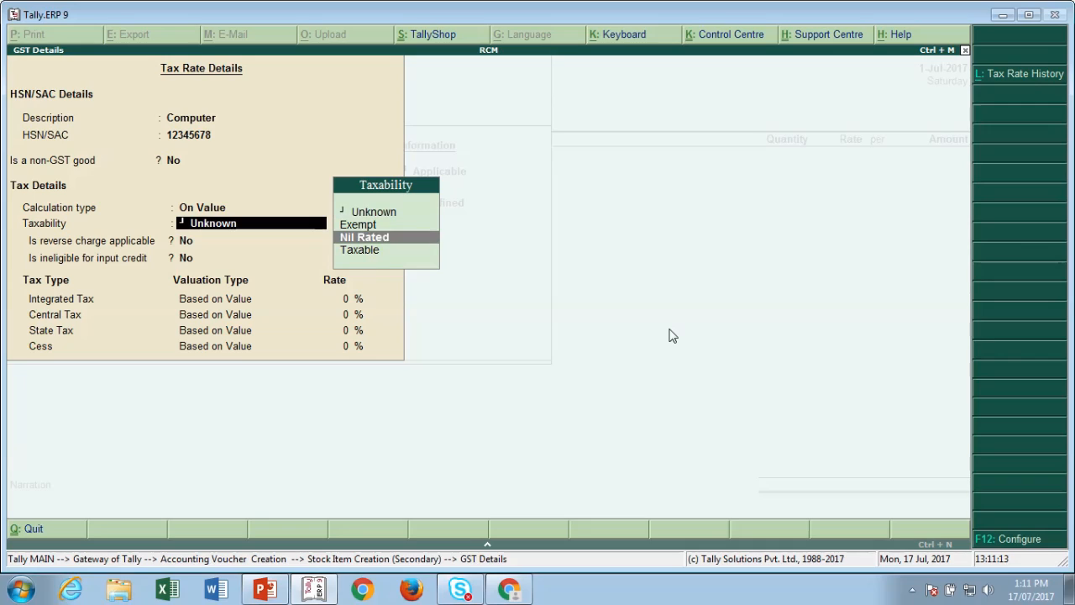
key("Down")
key("Return")
key("Return")
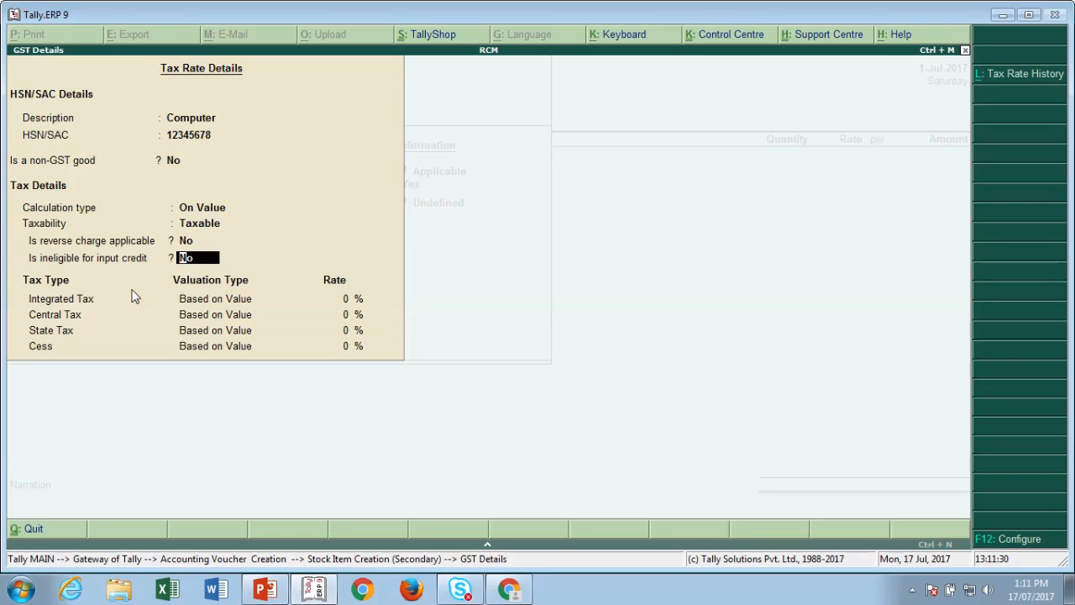
key("Return")
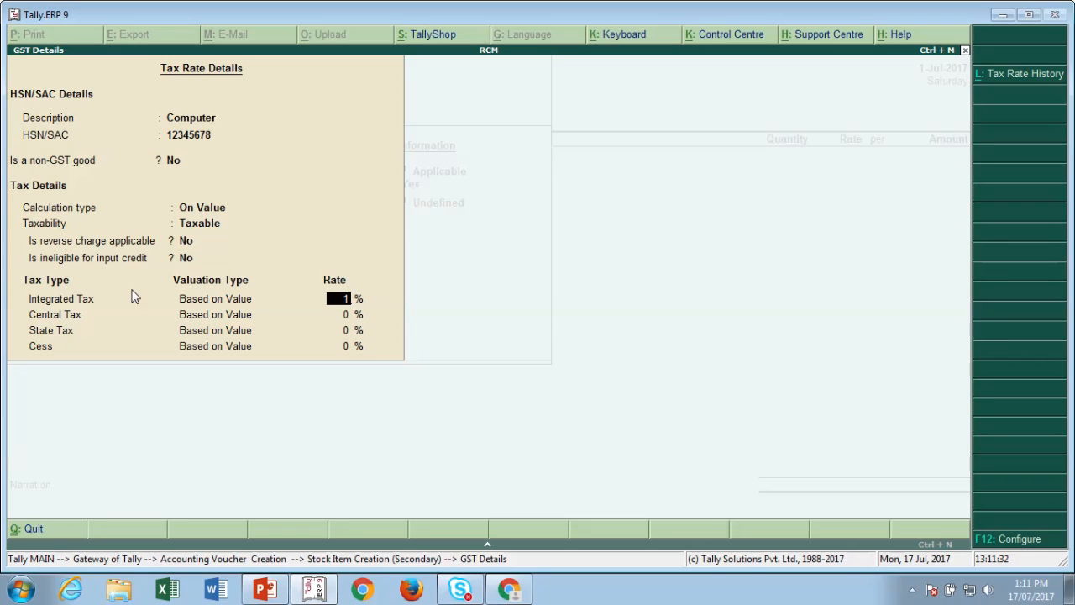
type("12")
key("Return")
key("Return")
key("Return")
key("Return")
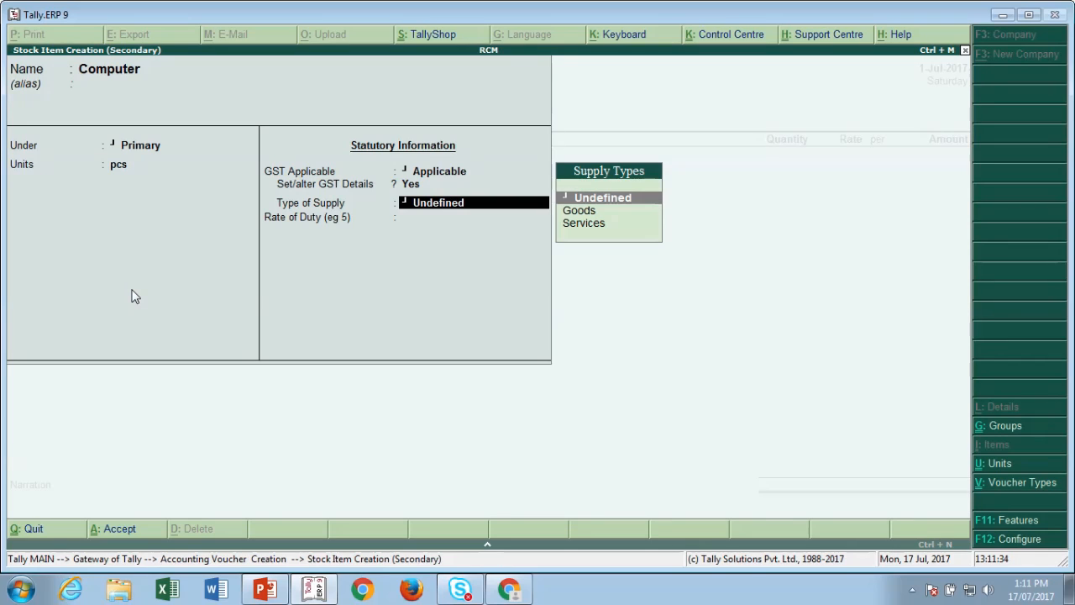
key("Down")
- Save Computer as Goods and enter 10 pcs at 15,000 on the voucher
key("Return")
key("ctrl+a")
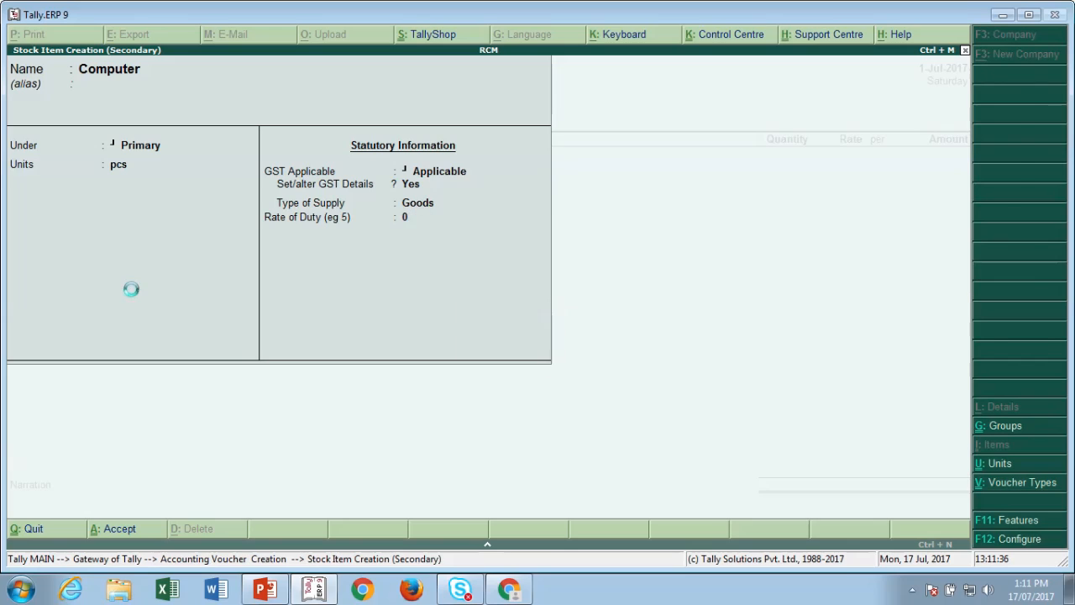
type("10")
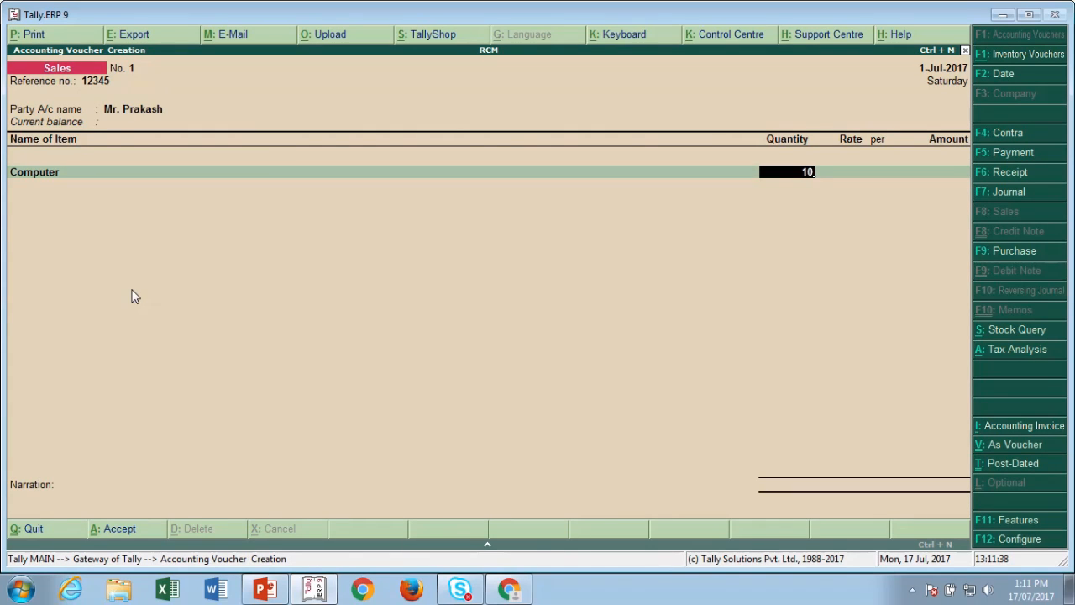
key("Return")
key("Return")
type("15")
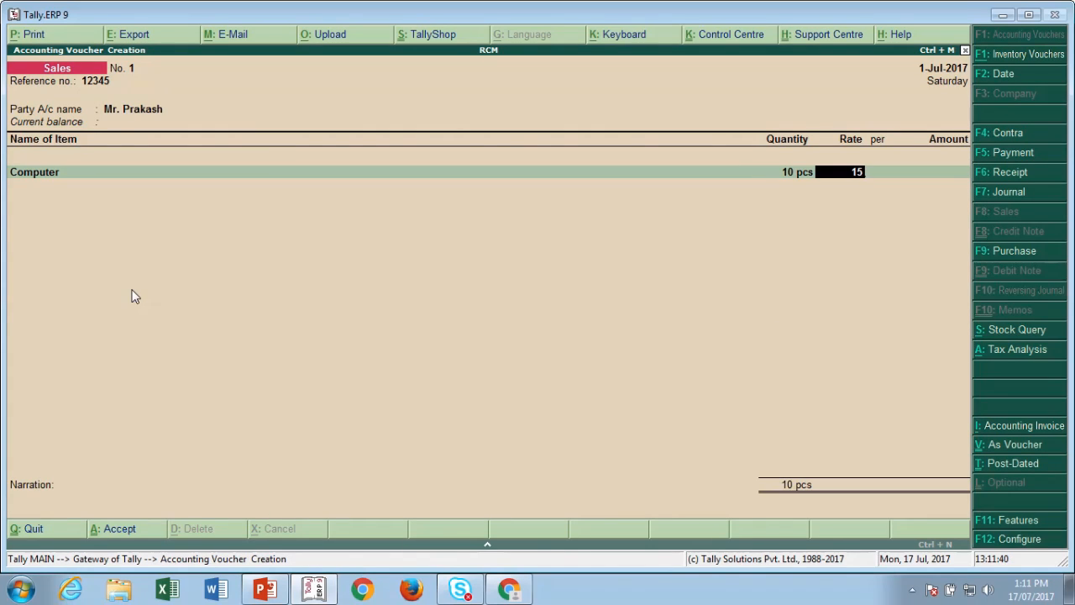
type(",000")
key("Return")
key("Return")
key("Return")
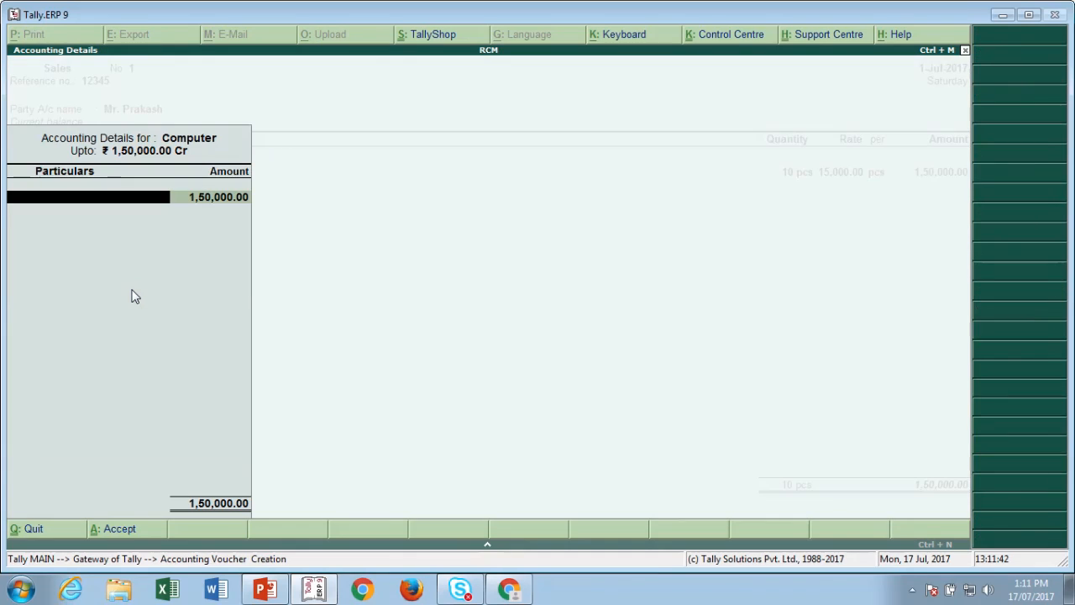
- Create the Sale ledger under Sales Accounts for the item line
key("alt+c")
type("S")
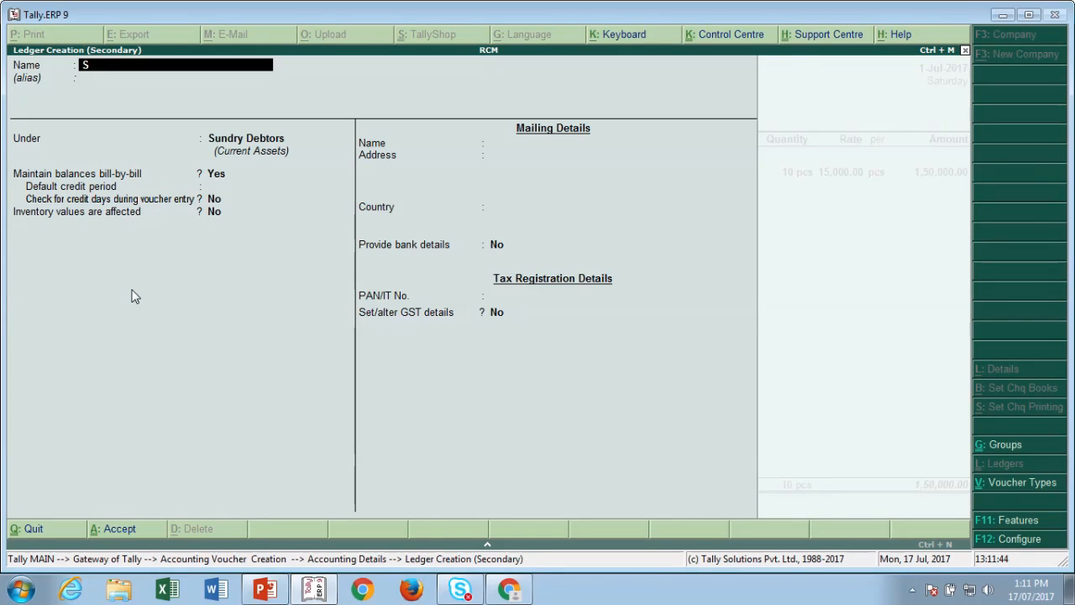
type("ale")
key("Return")
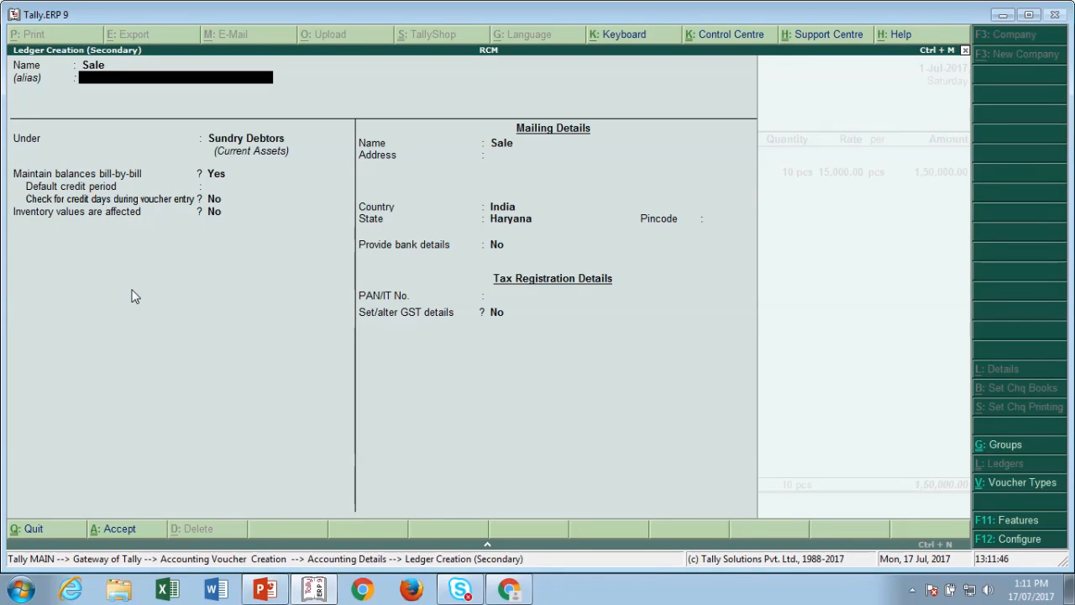
key("Return")
type("Sale")
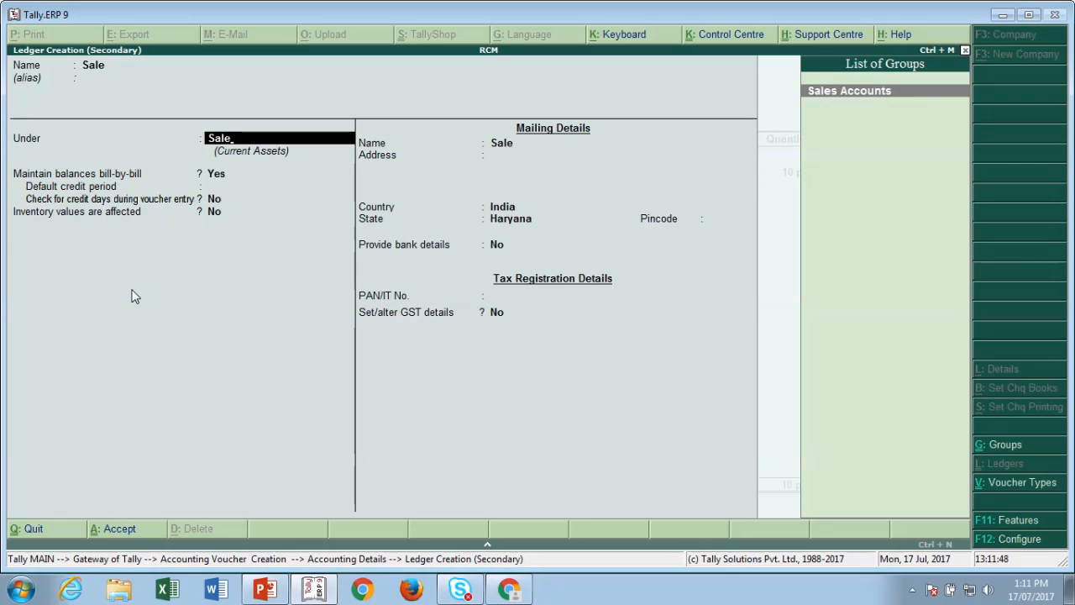
key("Return")
key("Return")
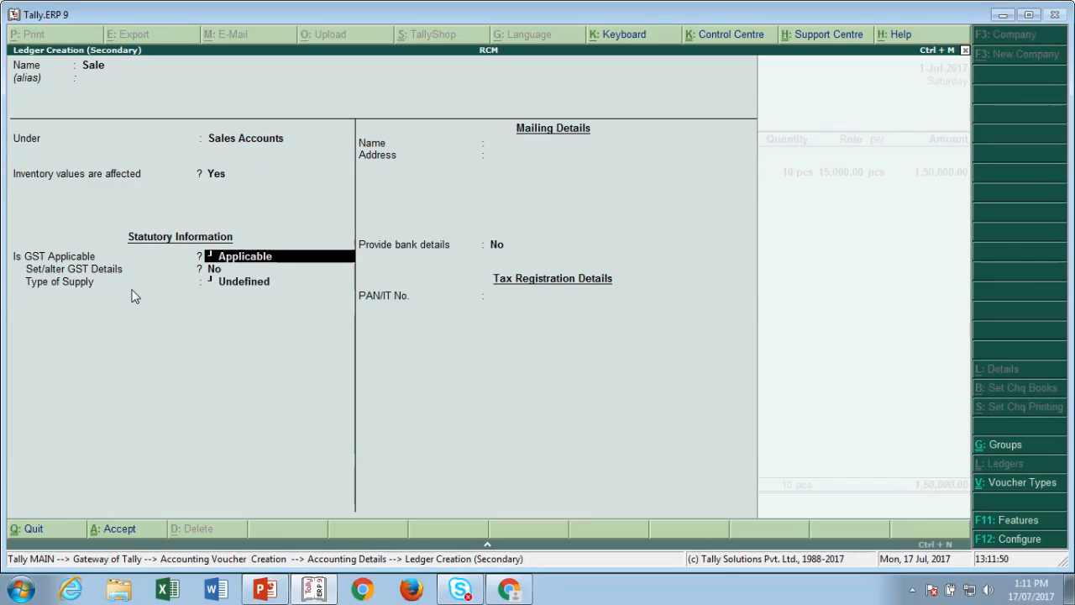
key("ctrl+a")
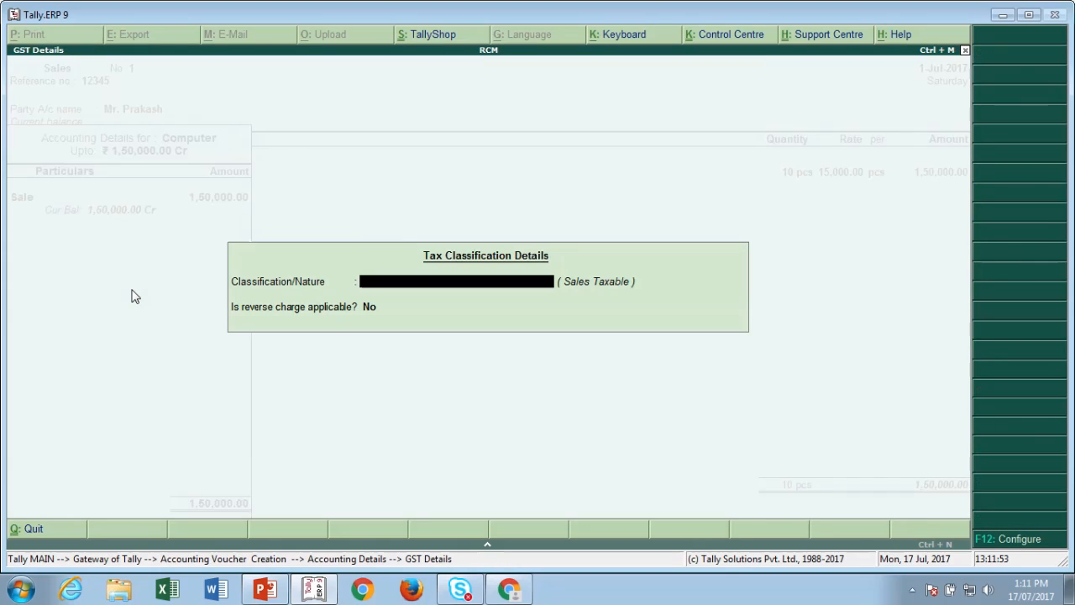
key("Return")
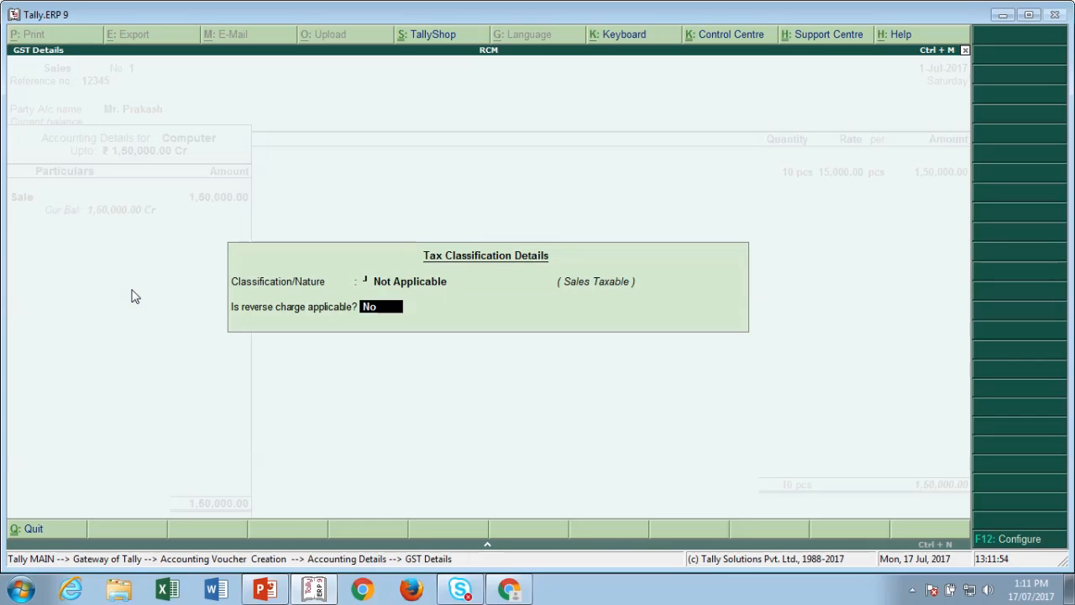
key("Return")
- Set the Sale entry's nature of transaction to Sales Taxable and return to the voucher
key("BackSpace")
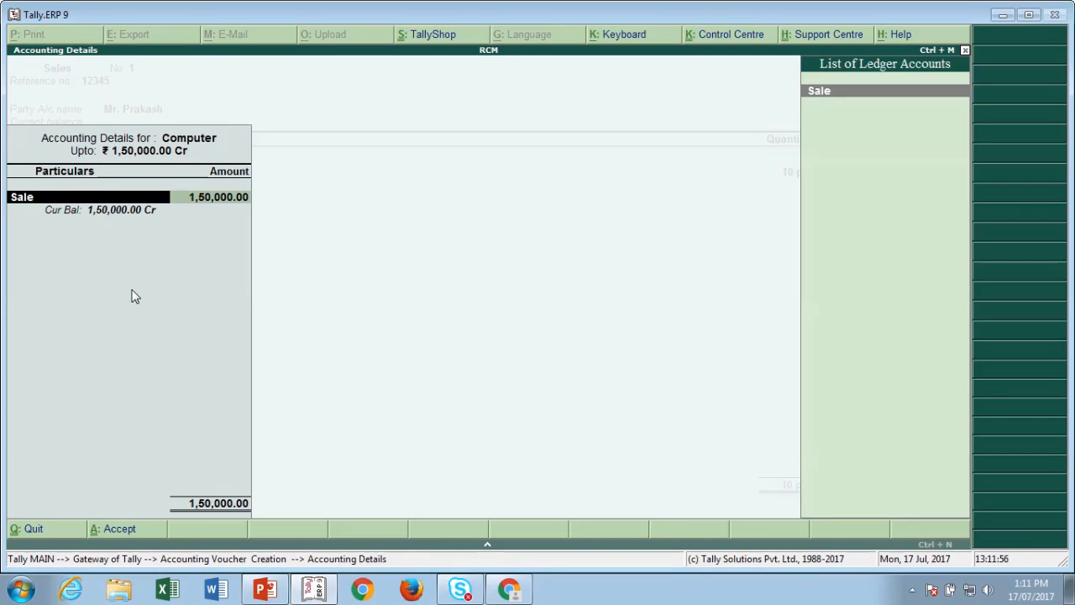
key("Return")
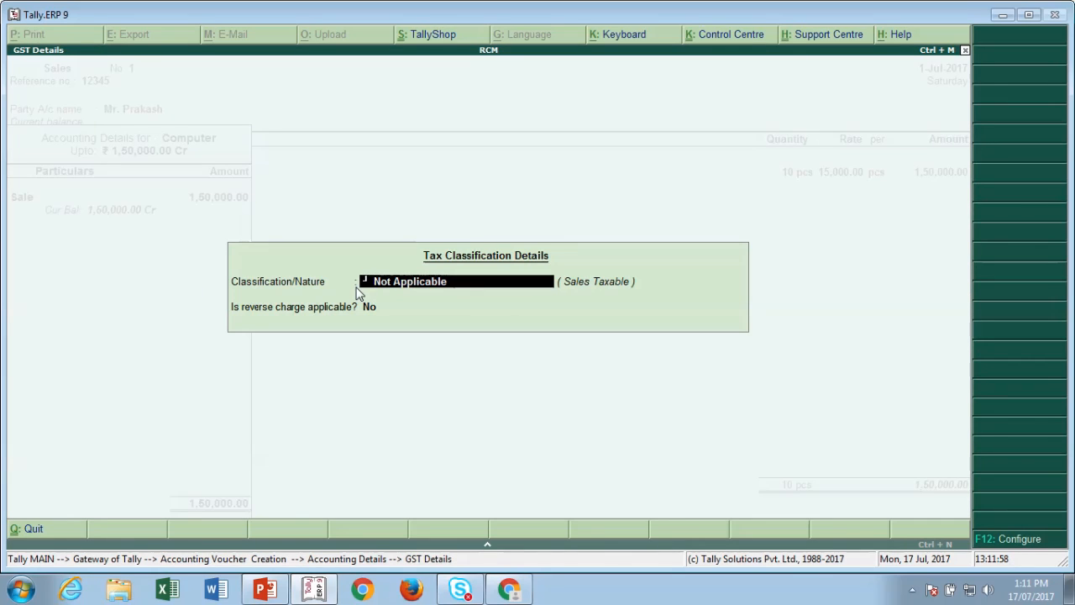
type("Sal")
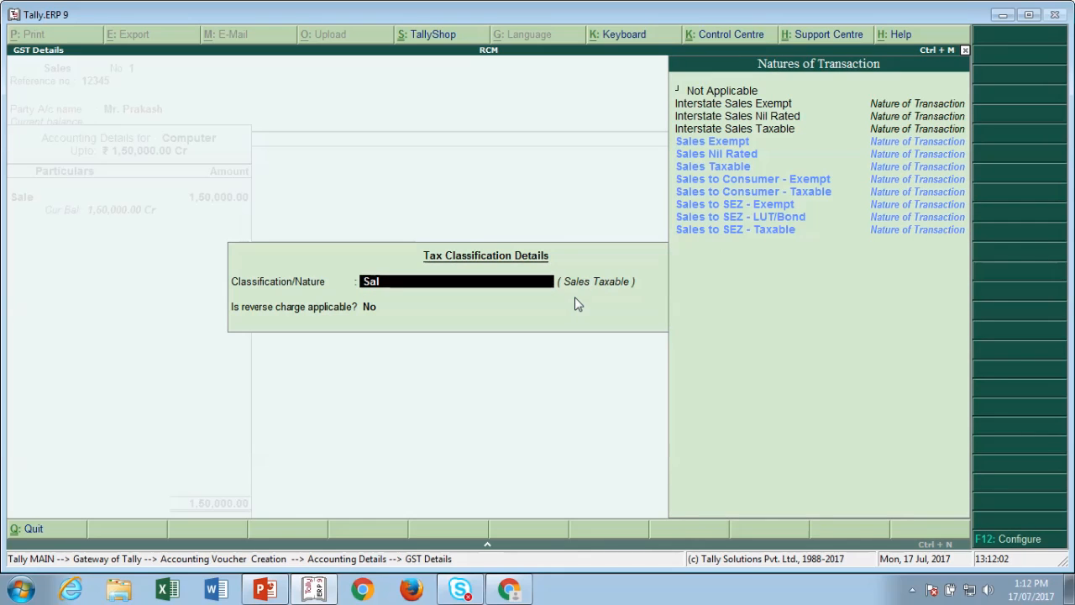
key("Down")
key("Down")
key("Down")
key("Down")
key("Down")
key("Down")
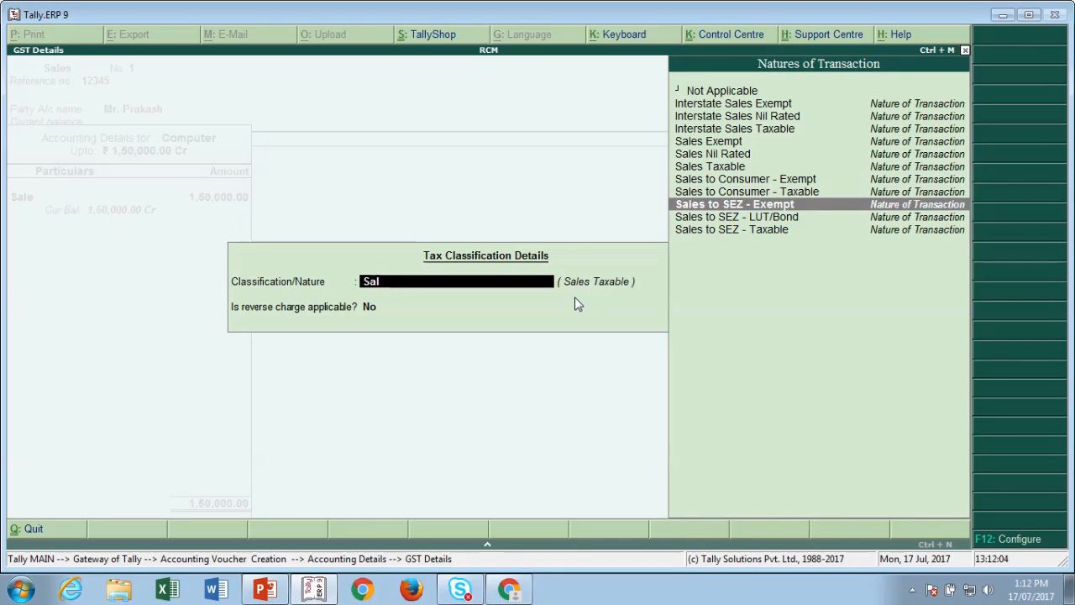
key("Up")
key("Up")
key("Up")
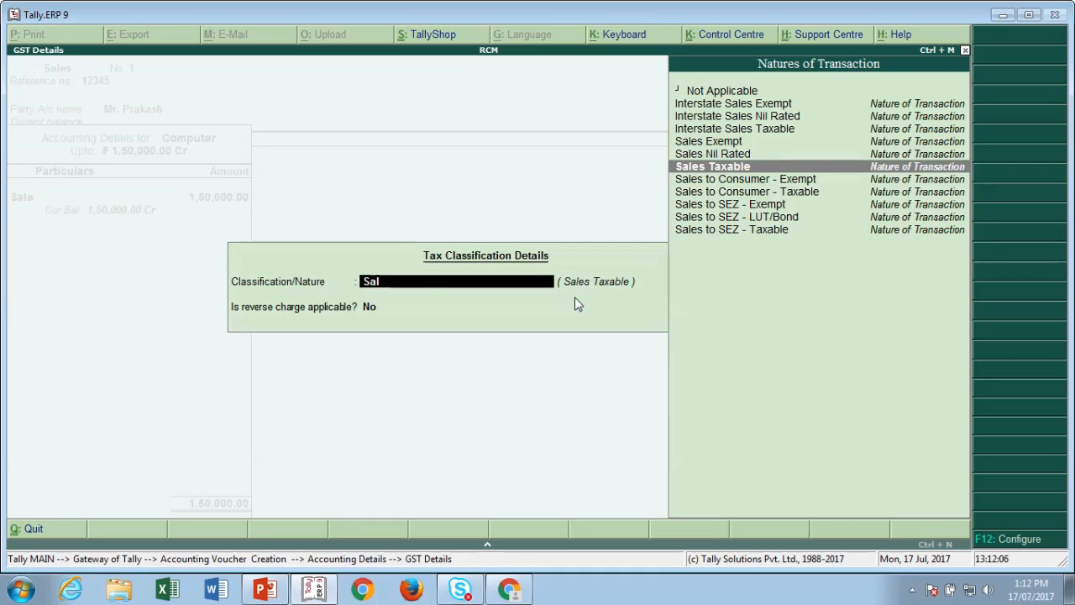
key("Return")
key("Return")
key("Return")
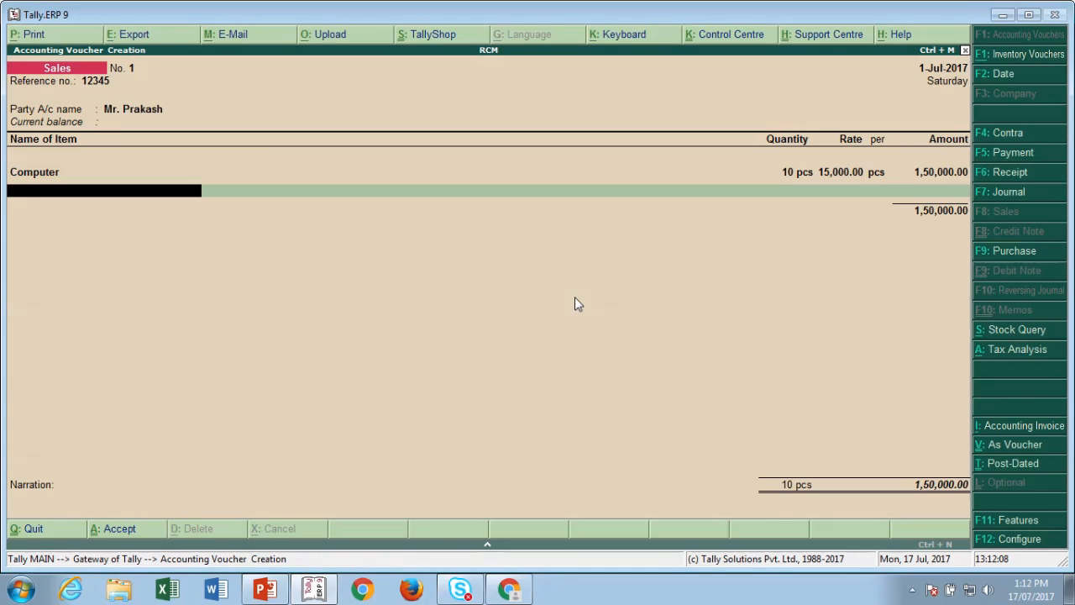
key("Return")
key("alt+c")
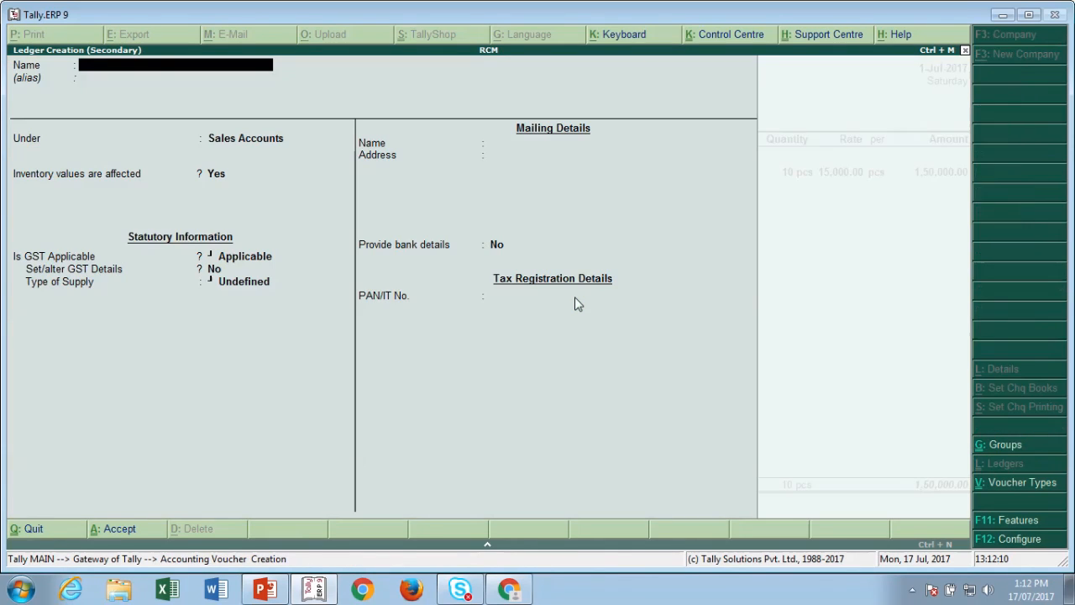
- Create a CGST ledger under Duties & Taxes with GST duty type and add it at 9,000
type("CGST")
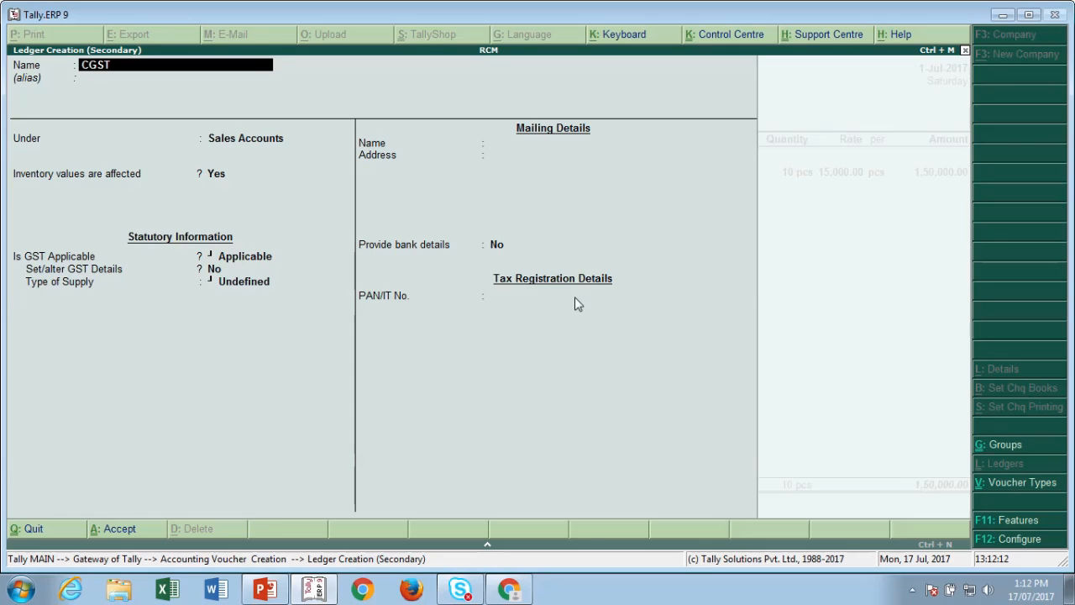
key("Return")
key("Return")
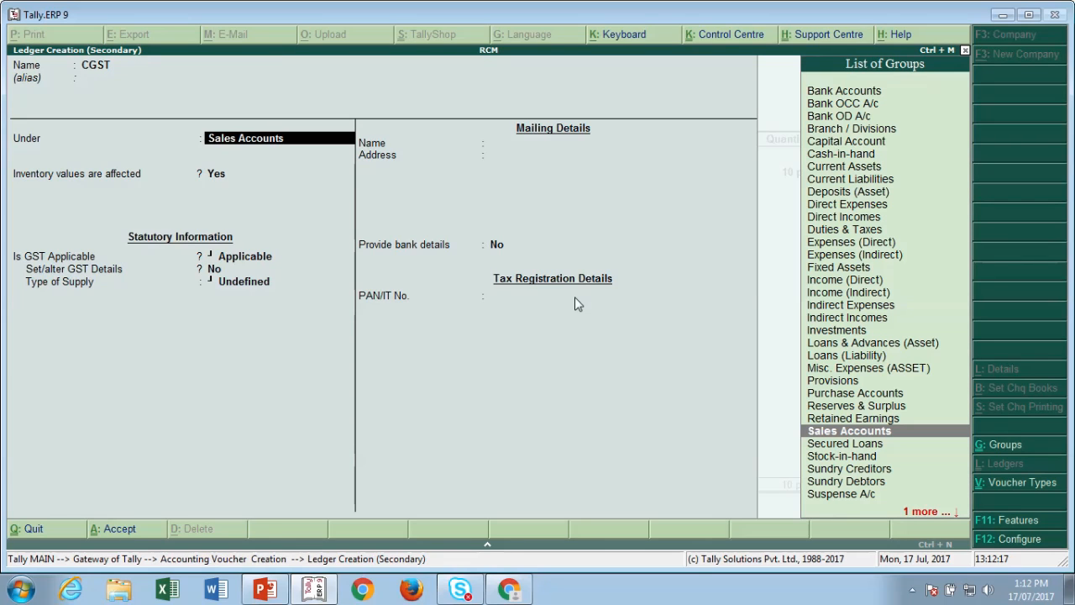
type("Du")
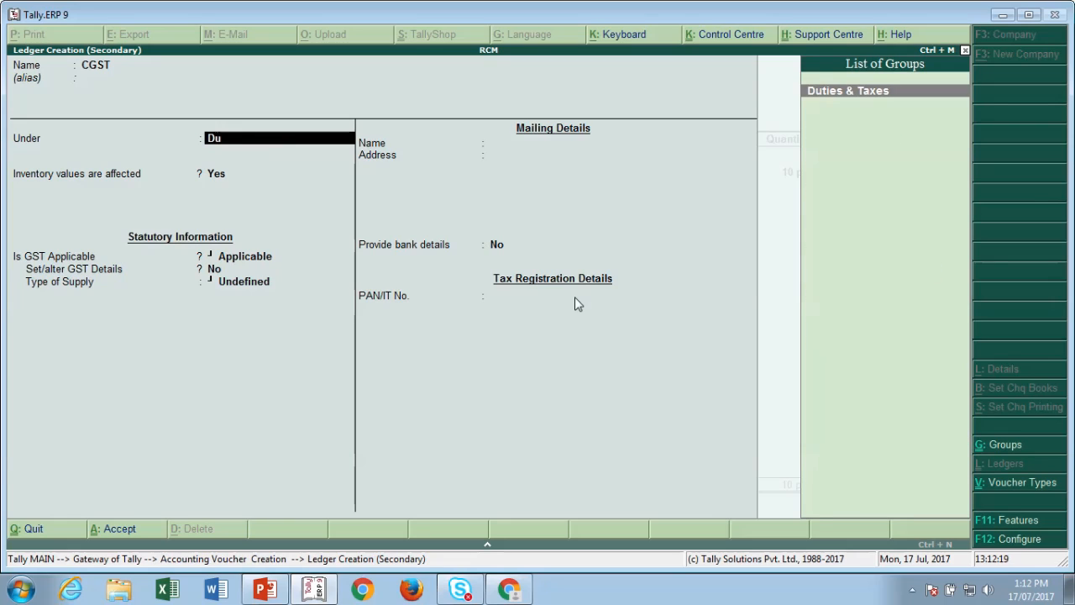
type("t")
key("Return")
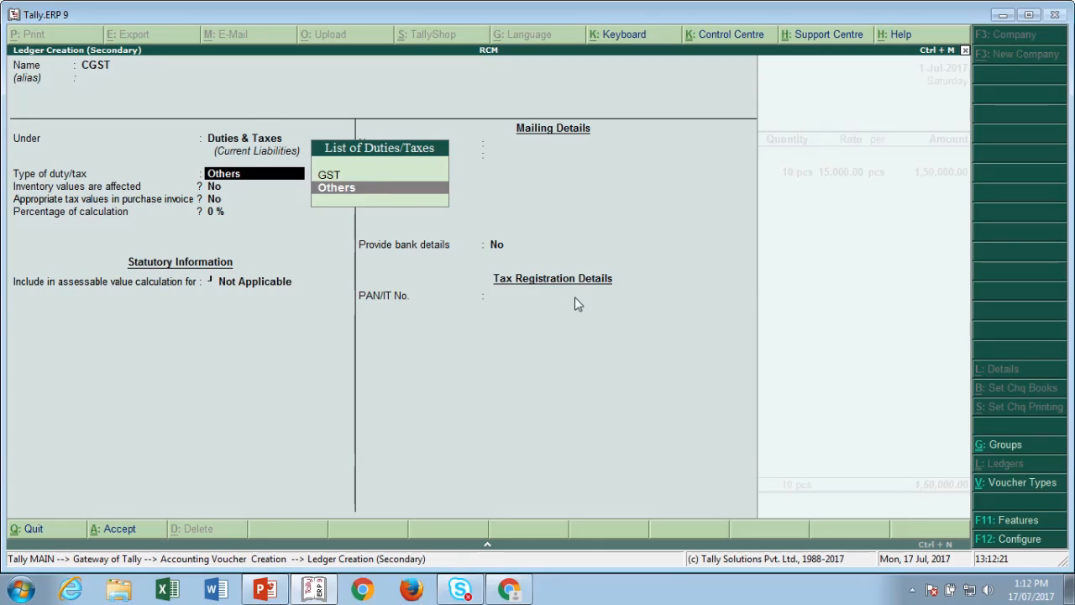
type("G")
key("Return")
key("Return")
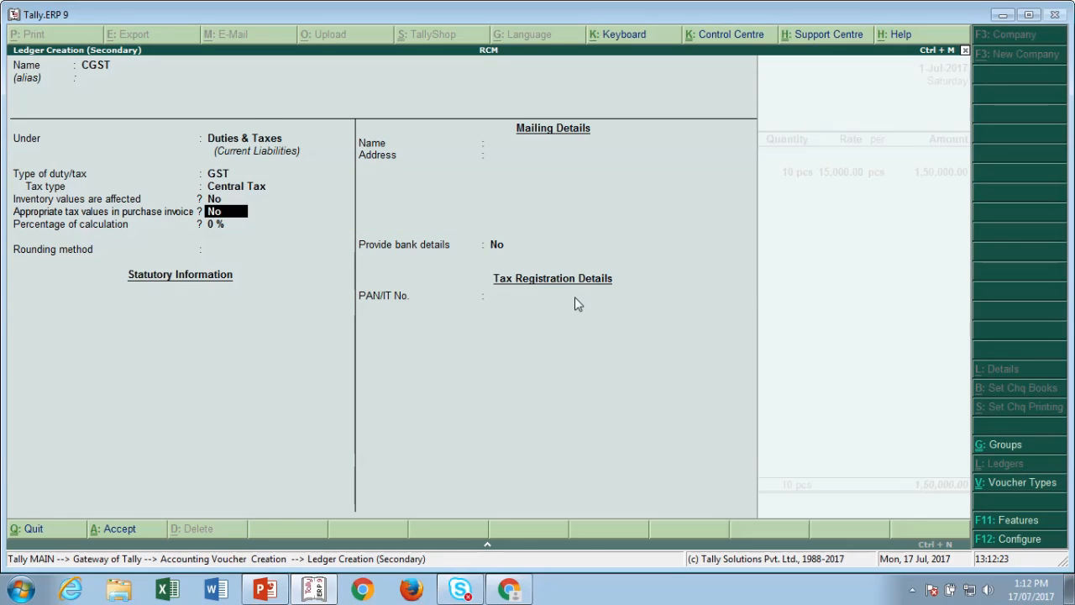
key("ctrl+a")
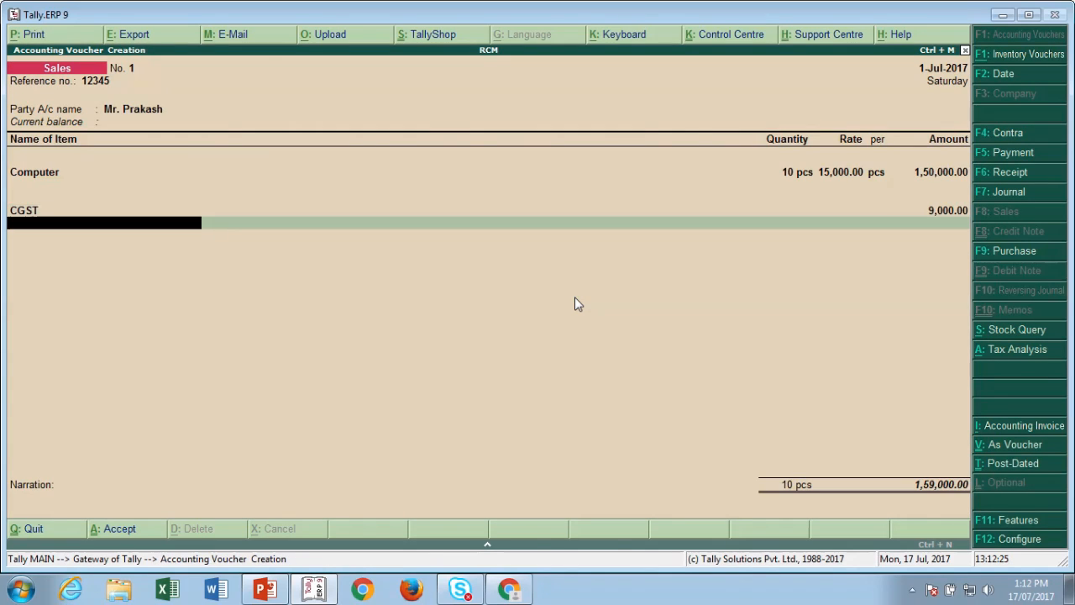
- Create an SGST ledger with State Tax type and add it at 9,000, totalling 1,68,000
key("alt+c")
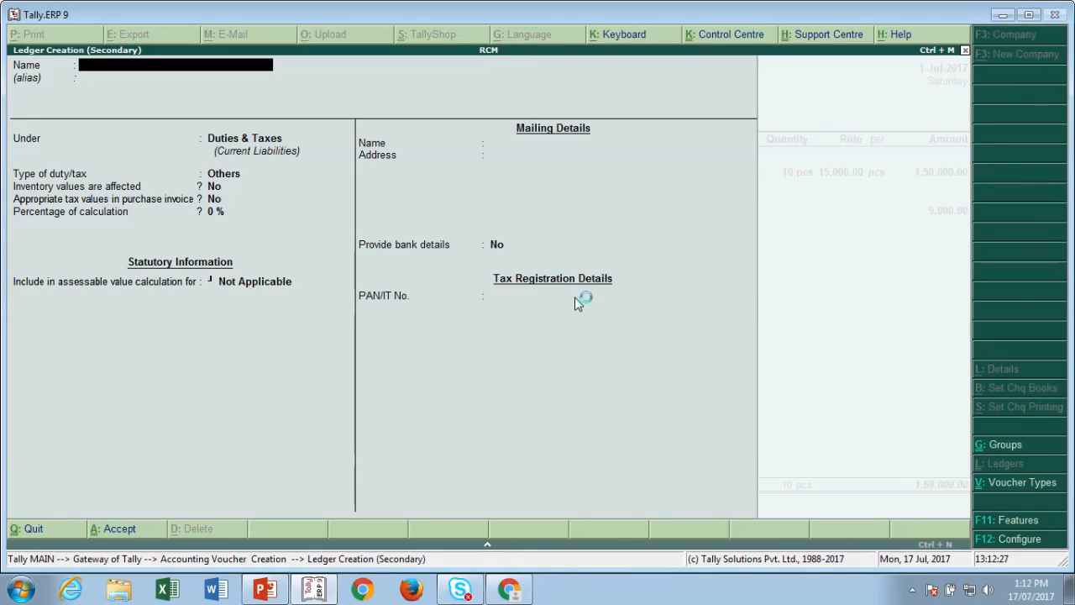
type("SGST")
key("Return")
key("Return")
key("Up")
key("Return")
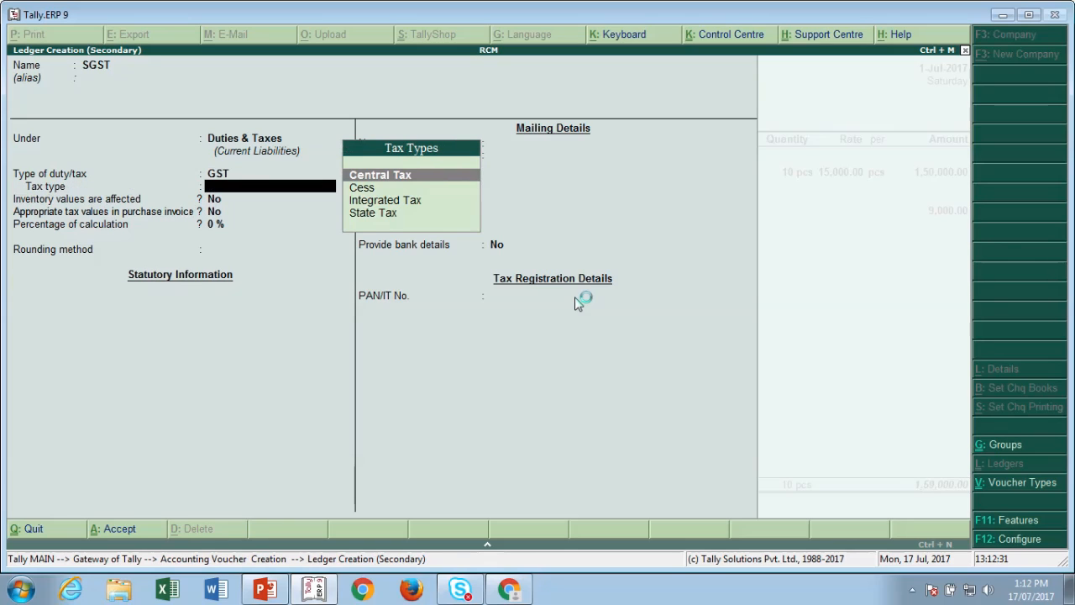
key("Down")
key("Down")
key("Down")
key("Return")
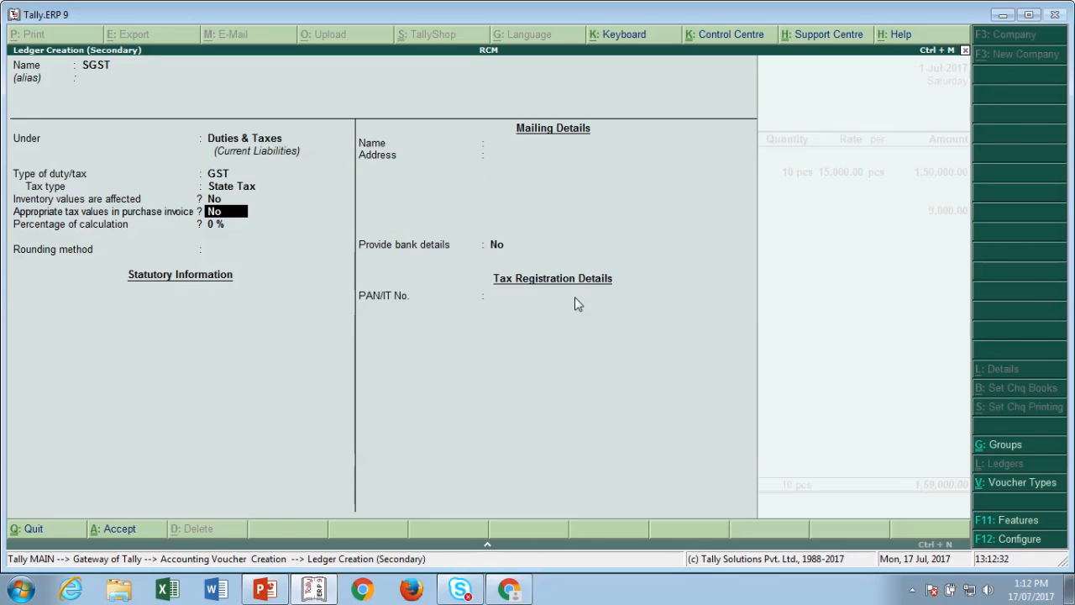
key("ctrl+a")
key("Return")
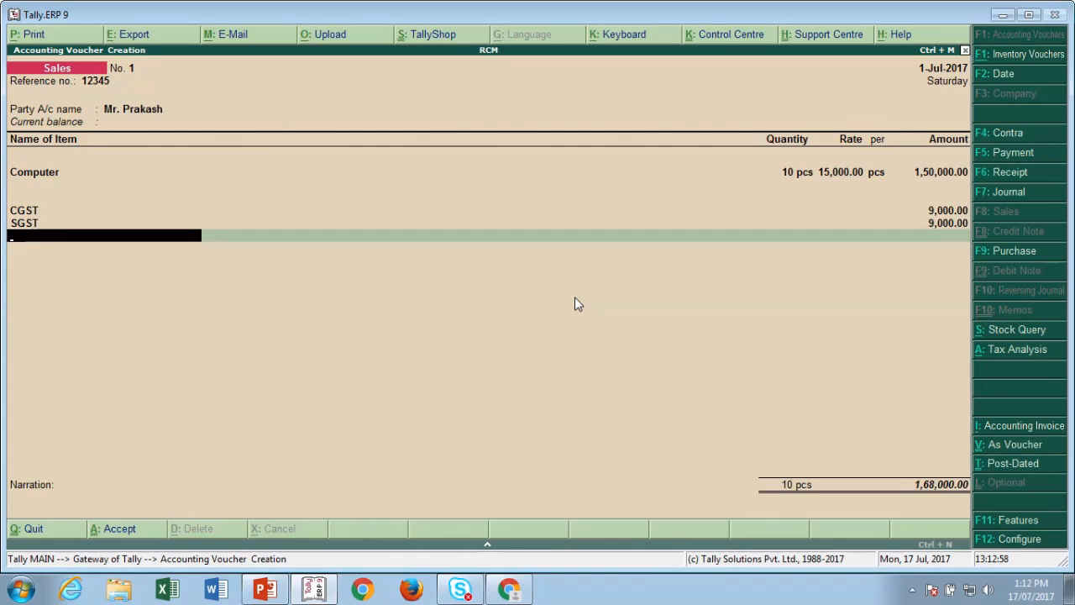
- Add a new bill reference for the party for the full 1,68,000 Dr
key("Return")
key("Return")
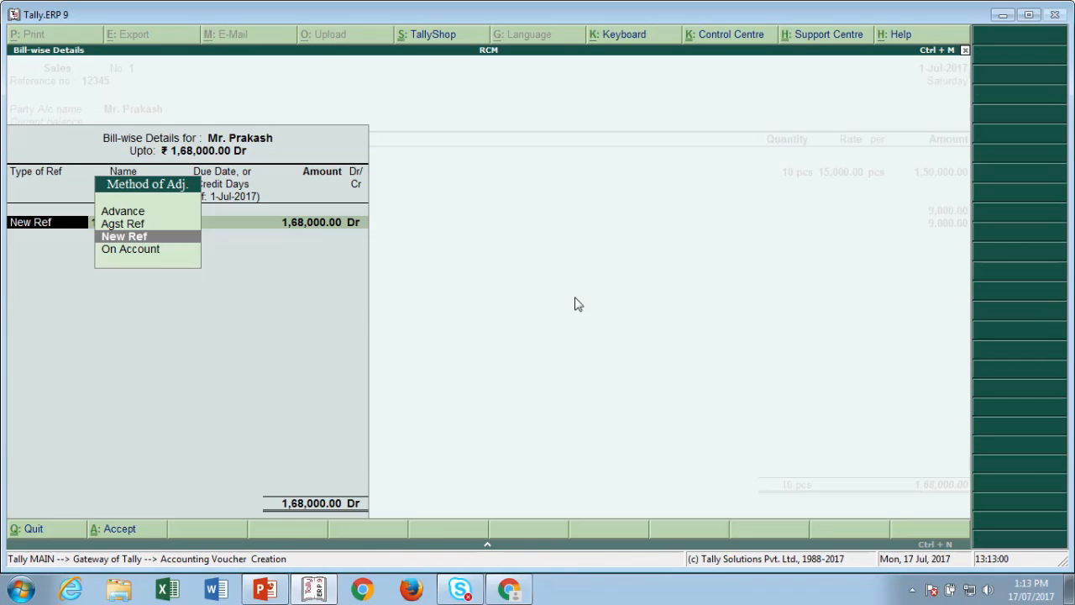
key("Return")
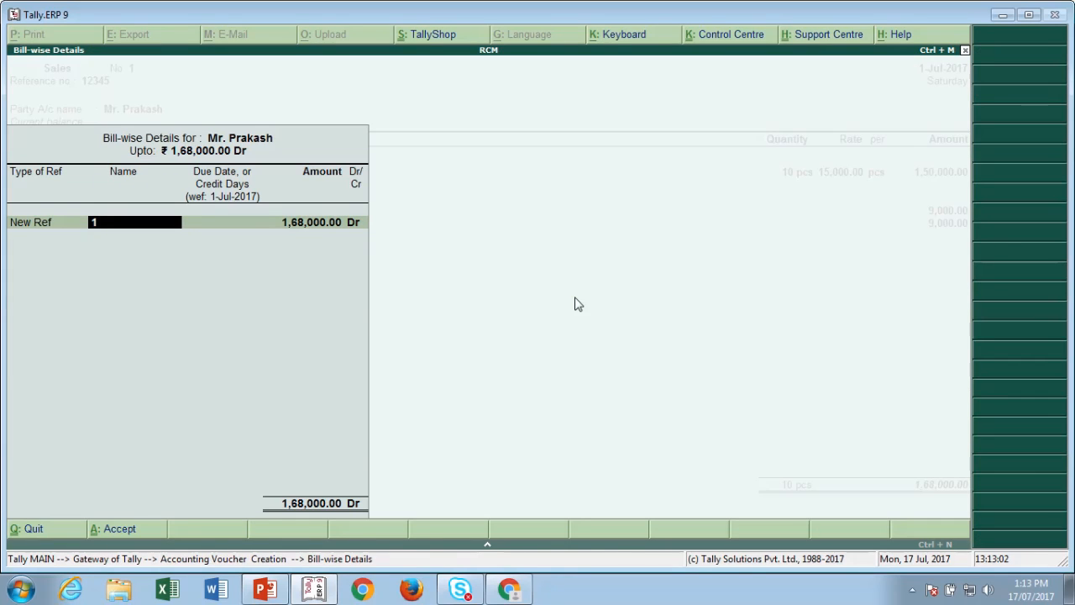
type("Prakash/001")
key("Return")
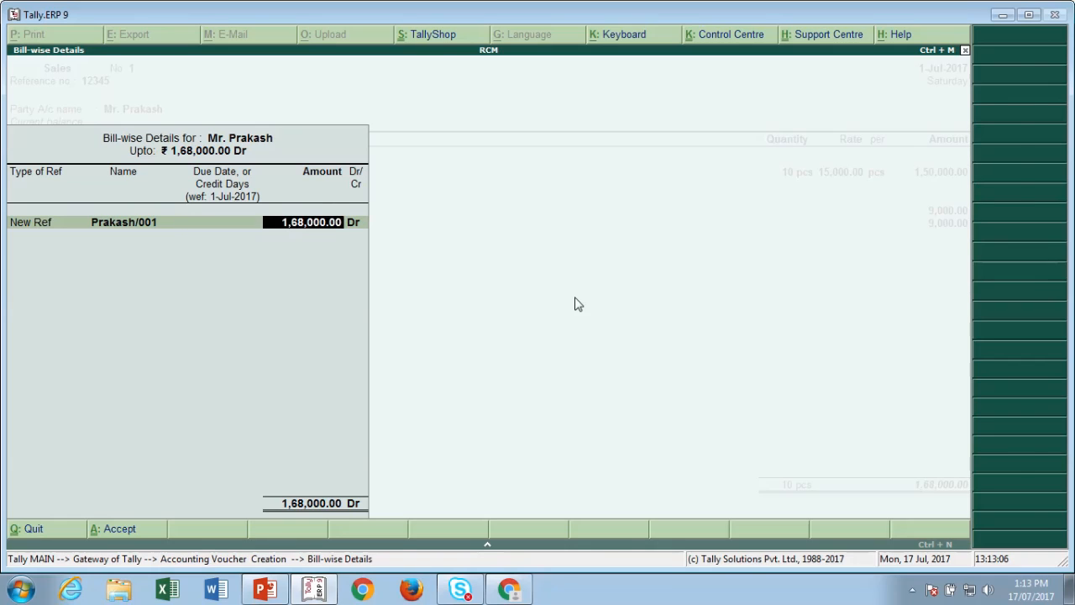
key("Return")
key("Return")
key("Return")
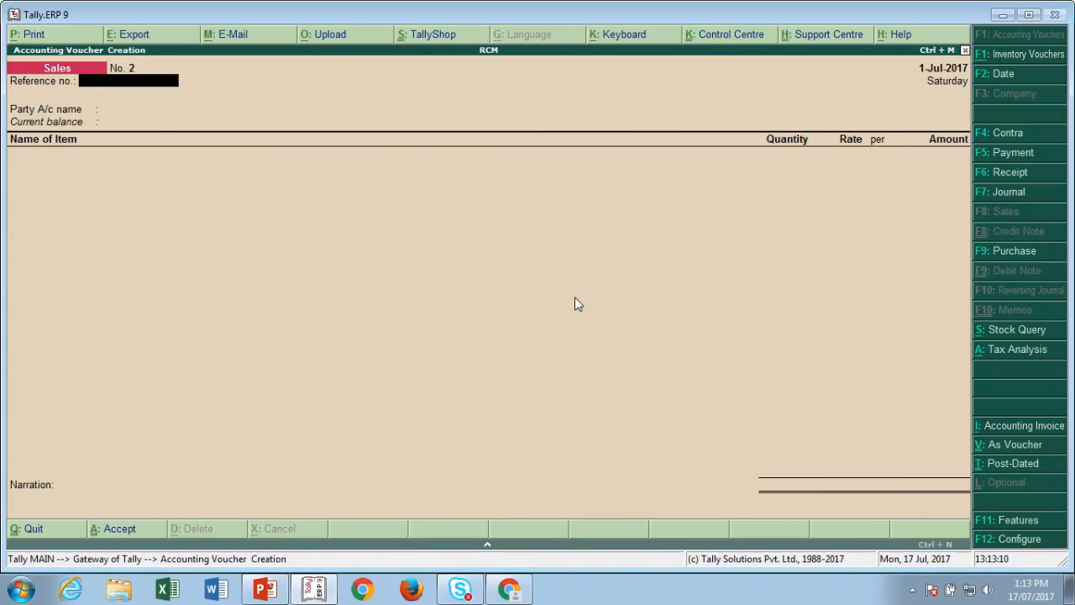
- Accept the sales invoice and leave voucher entry, staying in Tally
key("Escape")
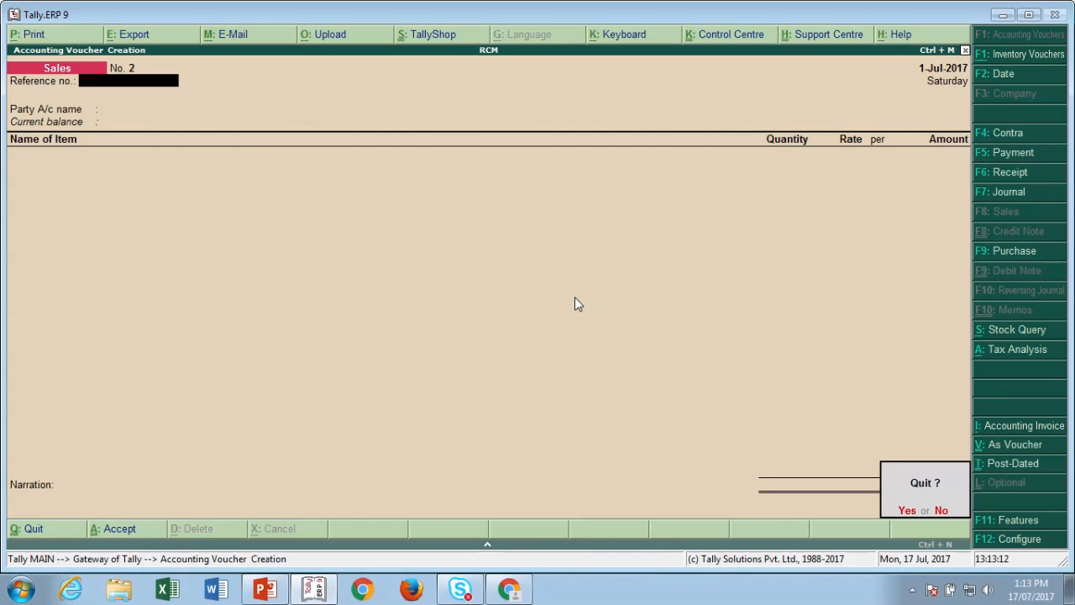
key("Return")
key("Escape")
key("Escape")
- Check the invoice under B2B Invoices in the GSTR-1 summary, then return to Gateway
key("d")
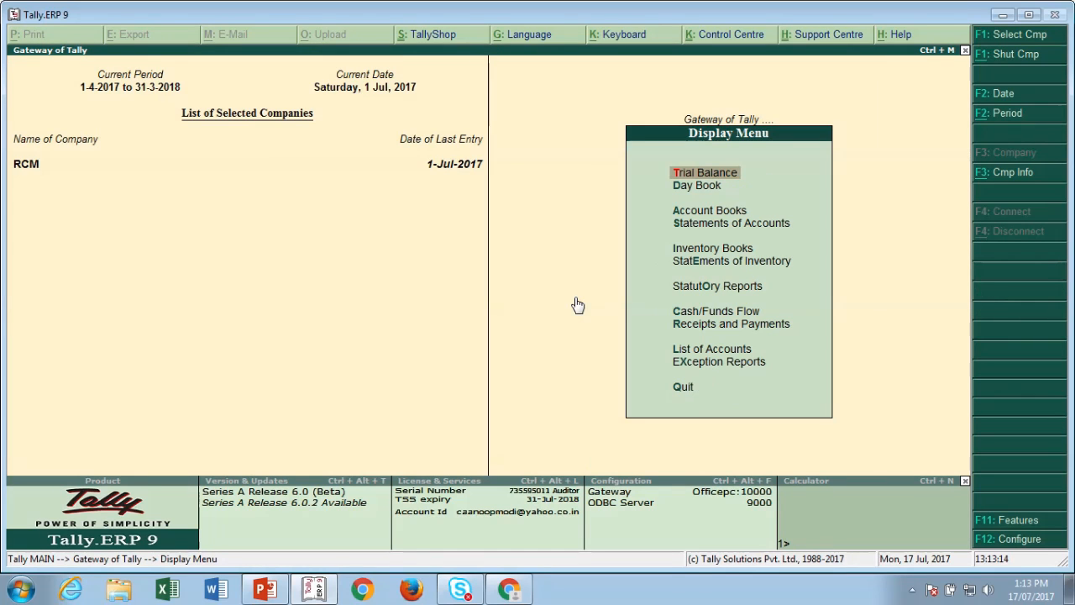
key("o")
key("Return")
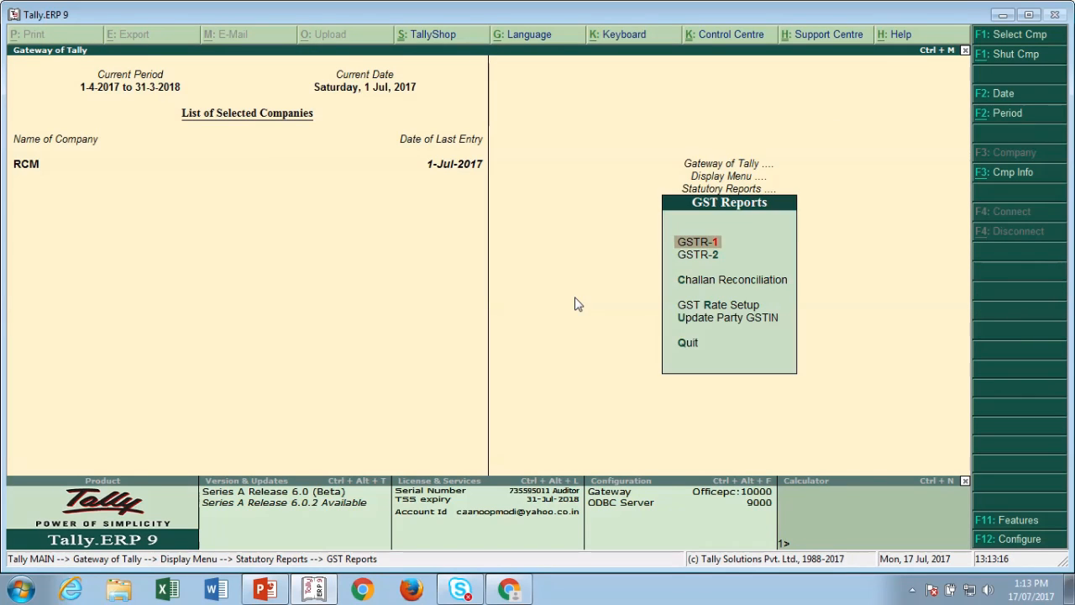
key("Return")
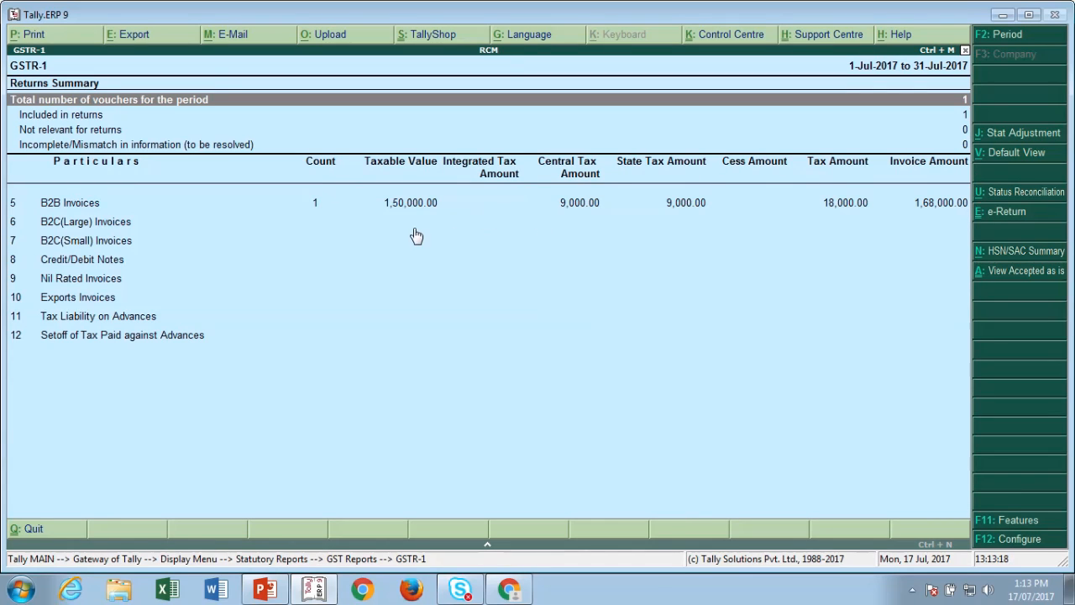
key("Escape")
key("Escape")
key("Escape")
key("Escape")
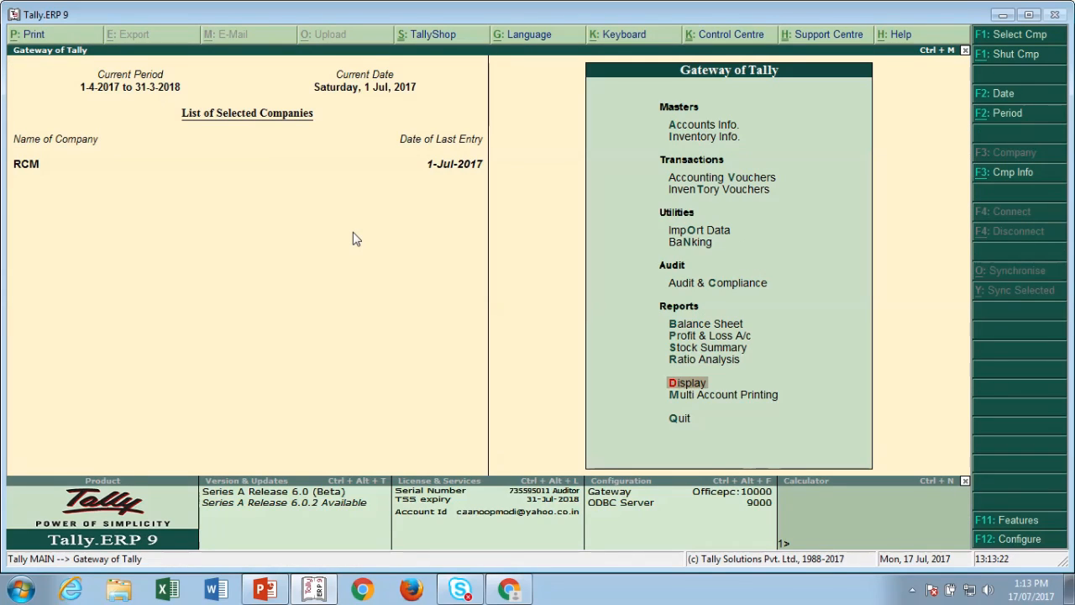
key("Up")
key("Up")
key("Up")
key("Up")
key("Up")
key("Up")
key("Up")
key("Up")
key("Up")
- Start Purchase voucher No. 1 dated 1-Jul-2017 in accounting invoice mode
key("Return")
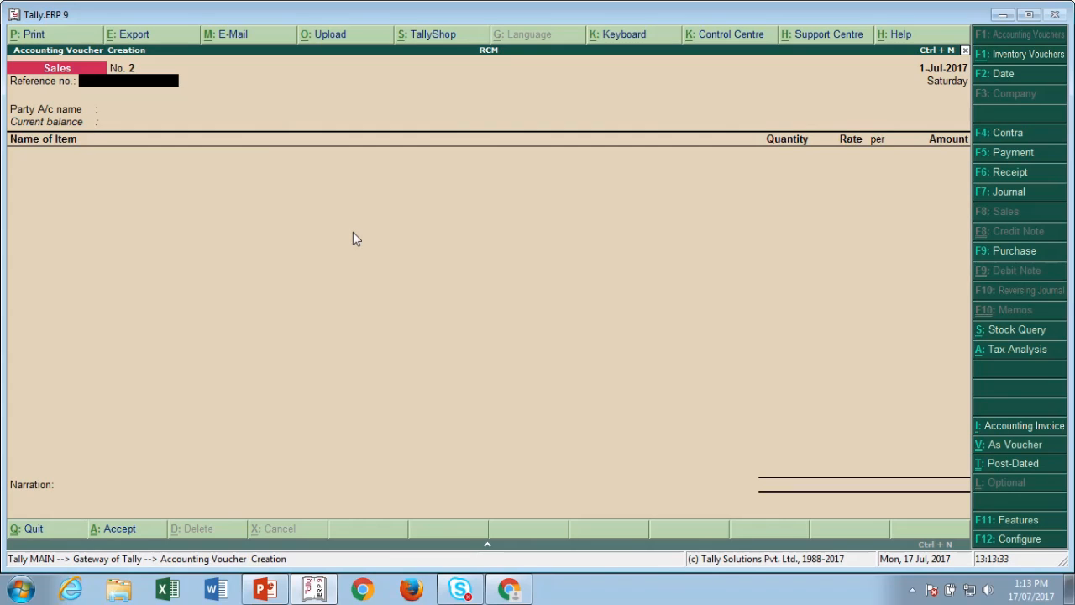
left_click(980, 253)
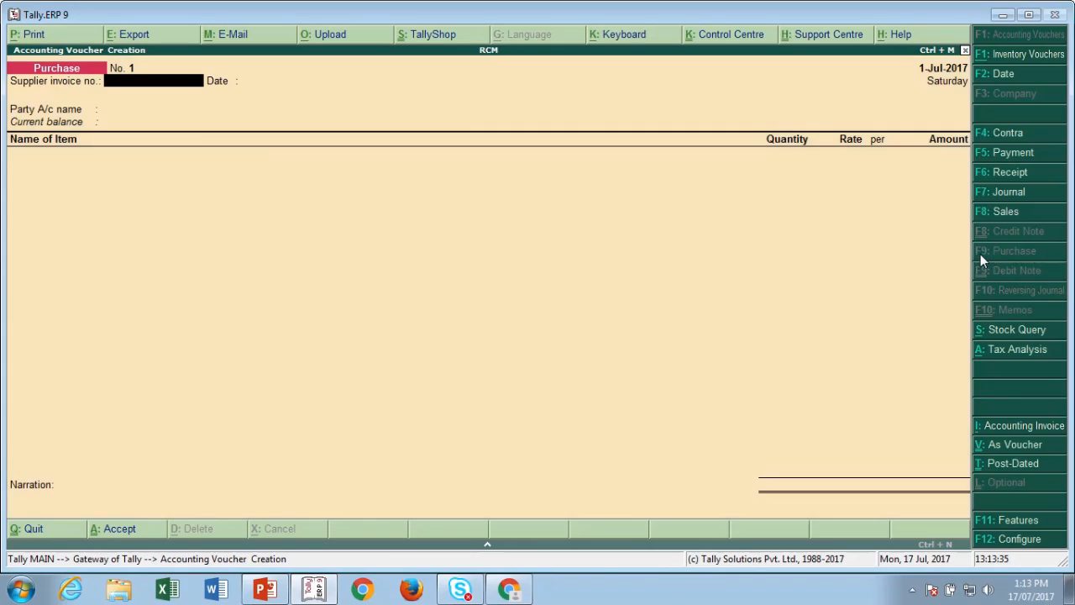
left_click(1002, 447)
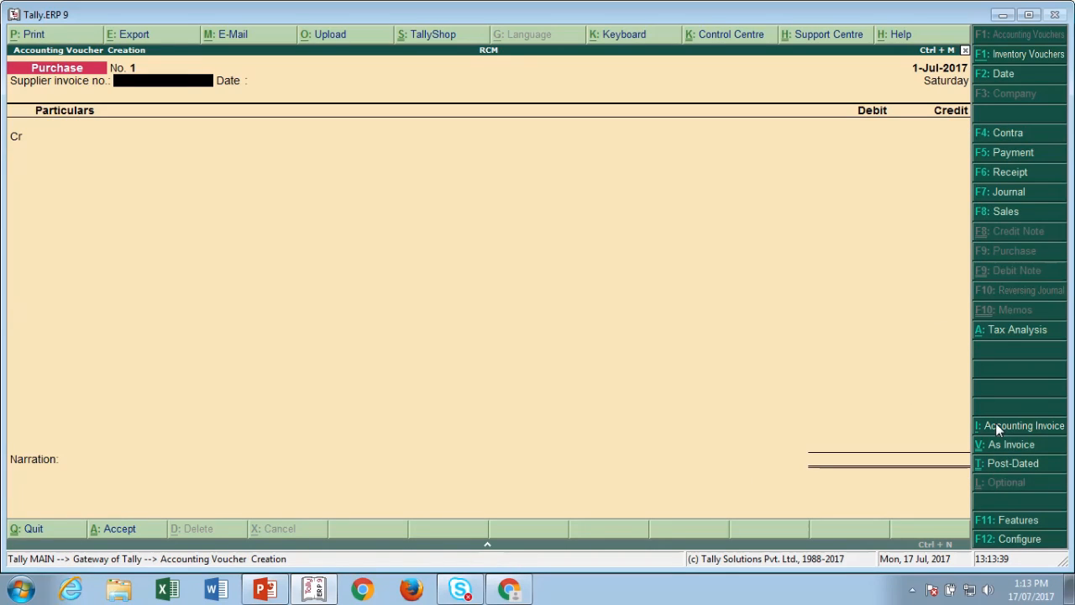
left_click(995, 426)
left_click(996, 426)
left_click(995, 443)
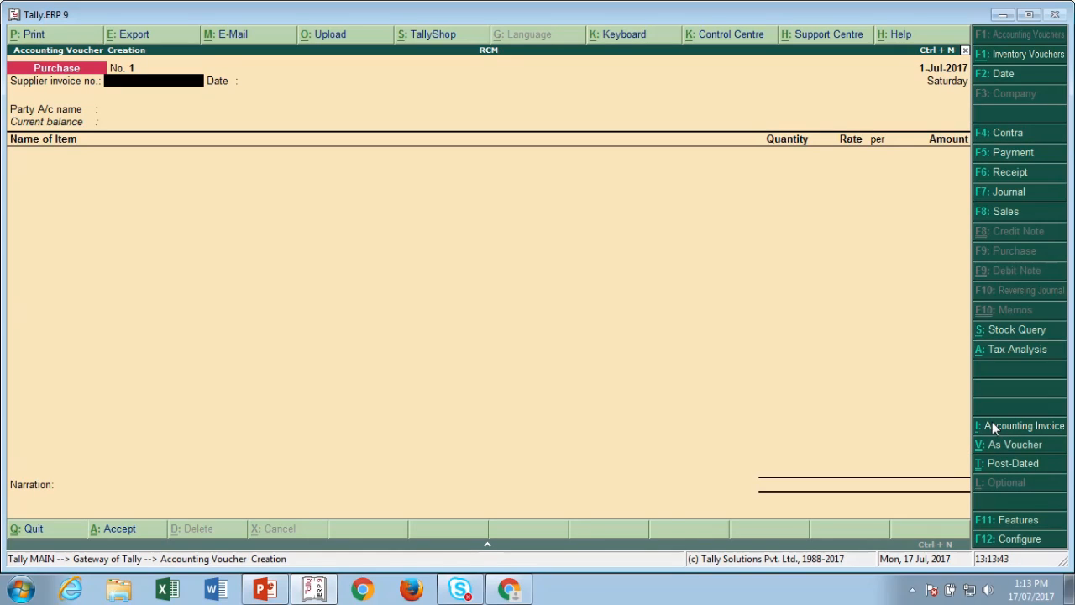
left_click(992, 426)
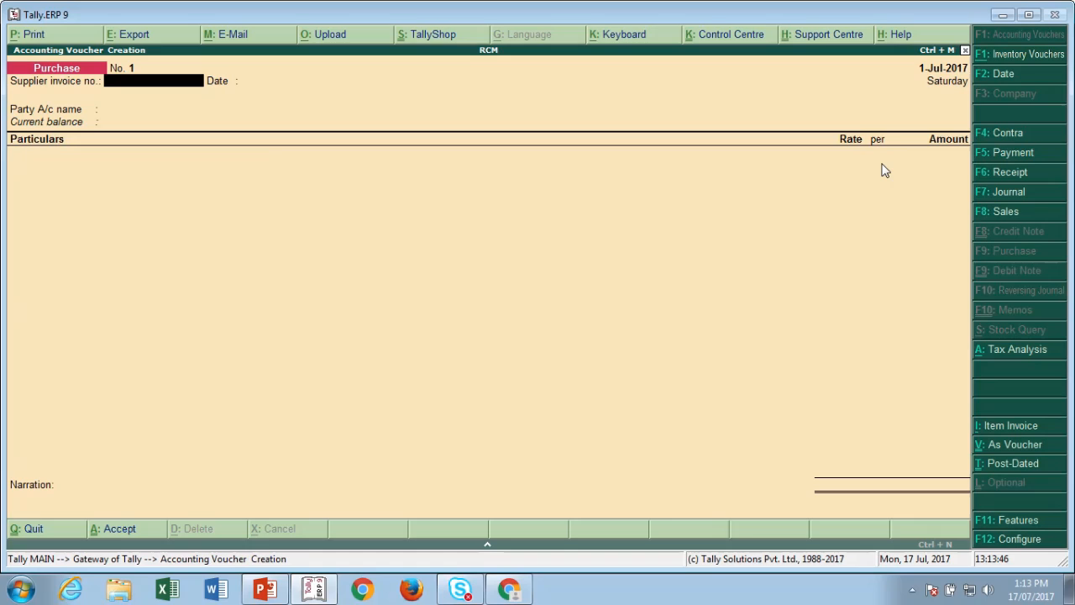
- Enter supplier invoice 12345 and start a Transporter ledger under Sundry Creditors
type("12345")
key("Return")
key("Return")
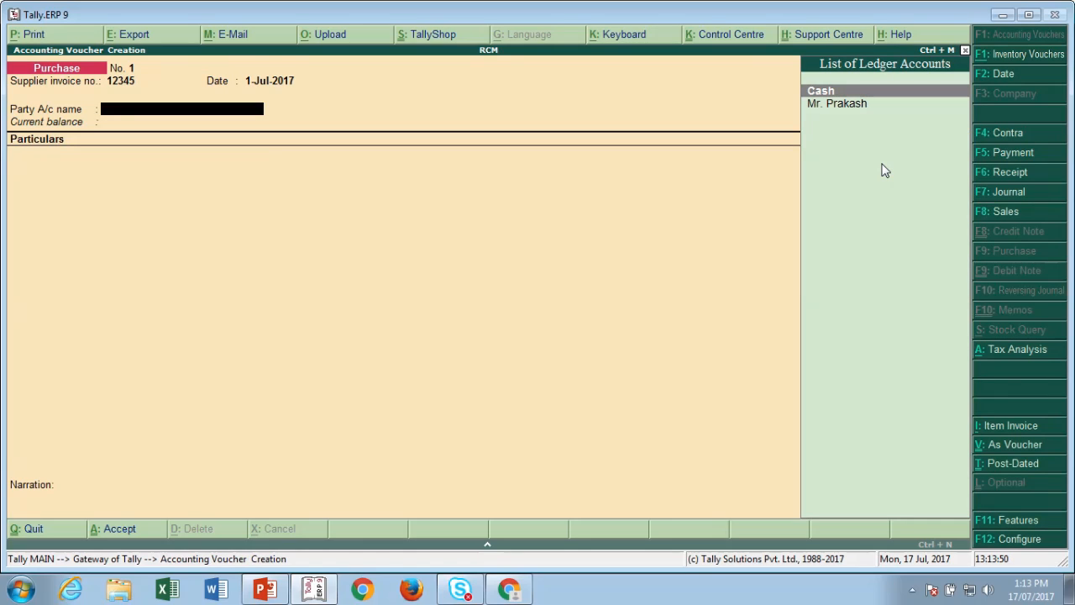
key("alt+c")
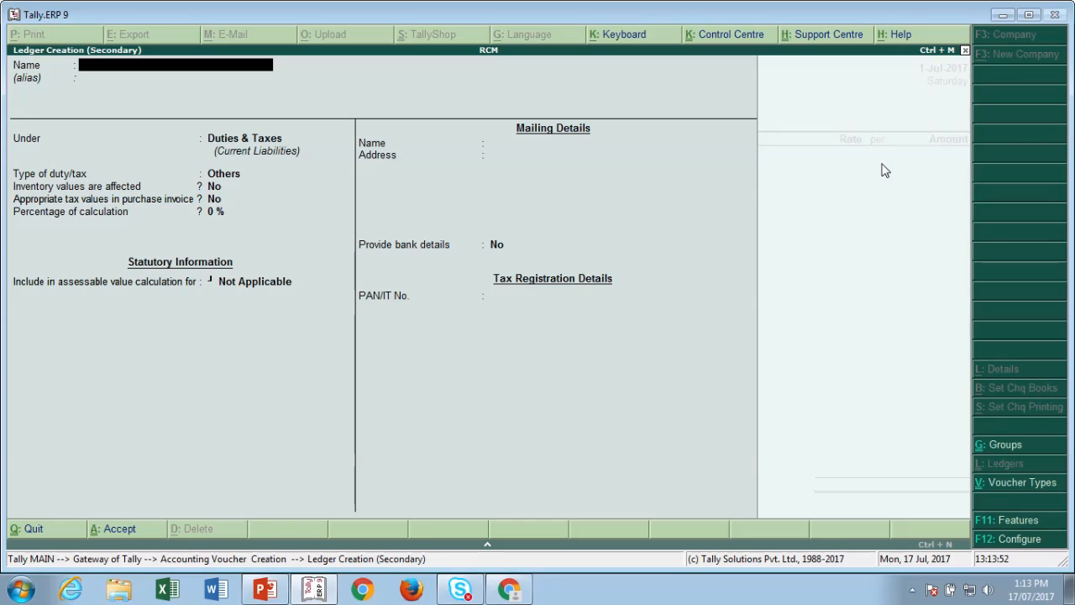
type("Transporter")
key("Return")
type("Su")
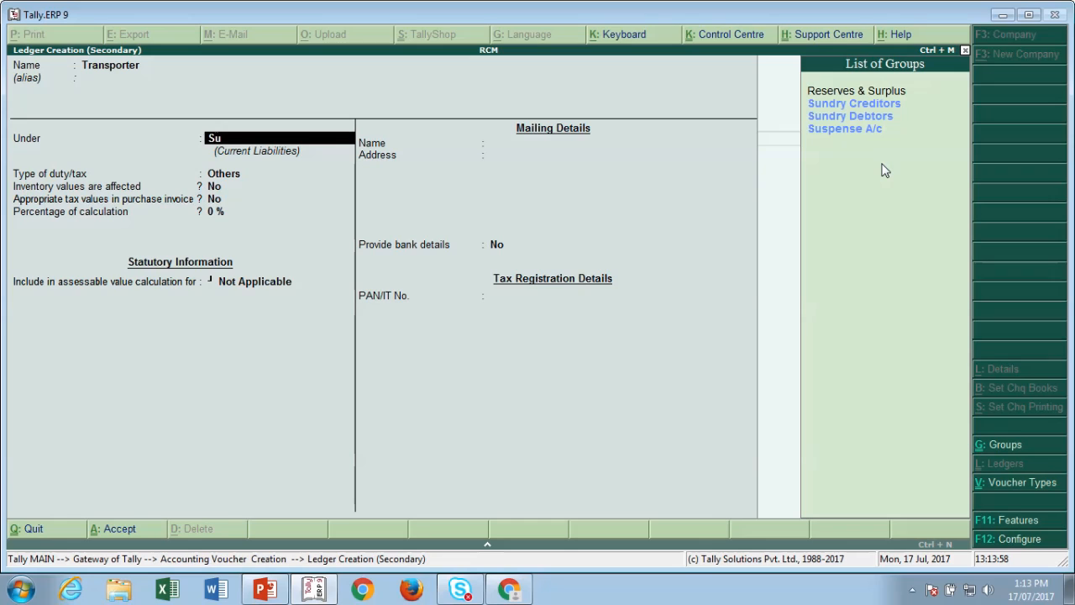
key("Return")
key("Return")
key("Return")
key("Return")
key("Return")
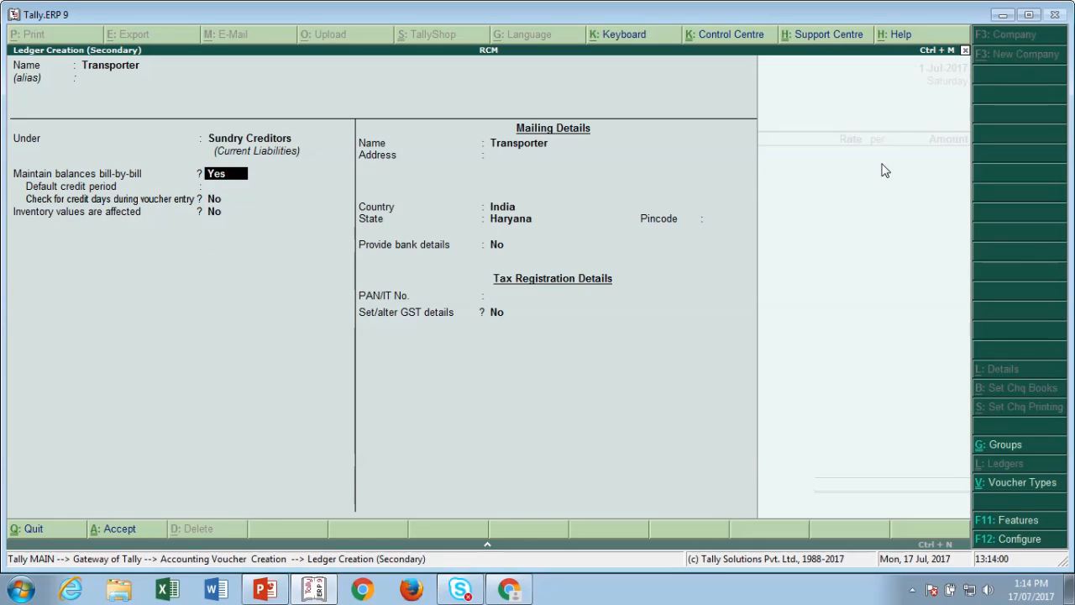
- Set Transporter's state to Haryana, GST registration Unregistered, and save the ledger
key("Return")
key("Return")
key("Return")
key("Return")
key("Return")
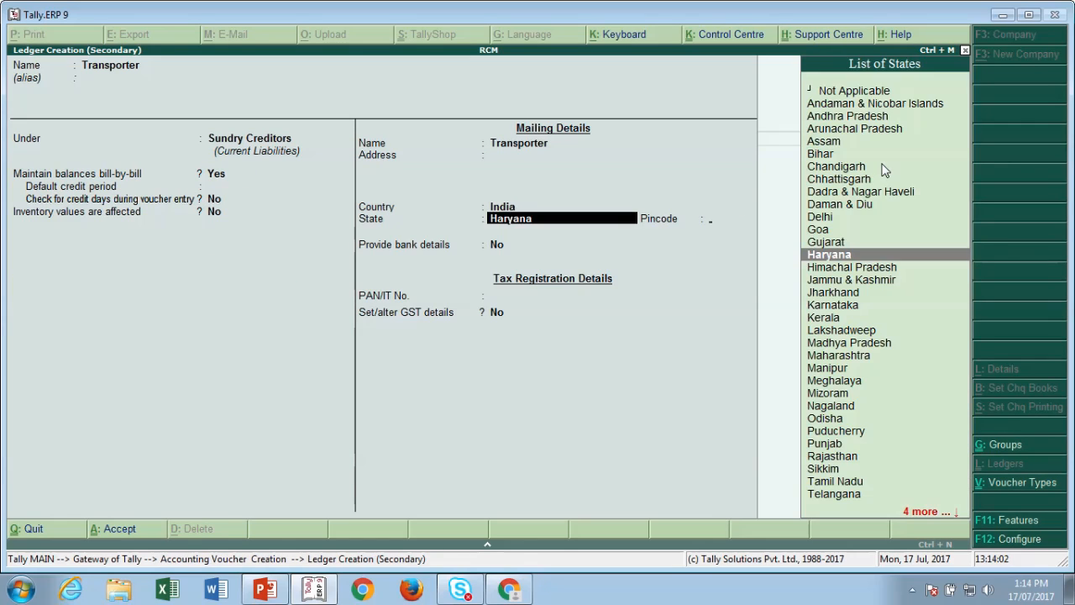
type("y")
key("Return")
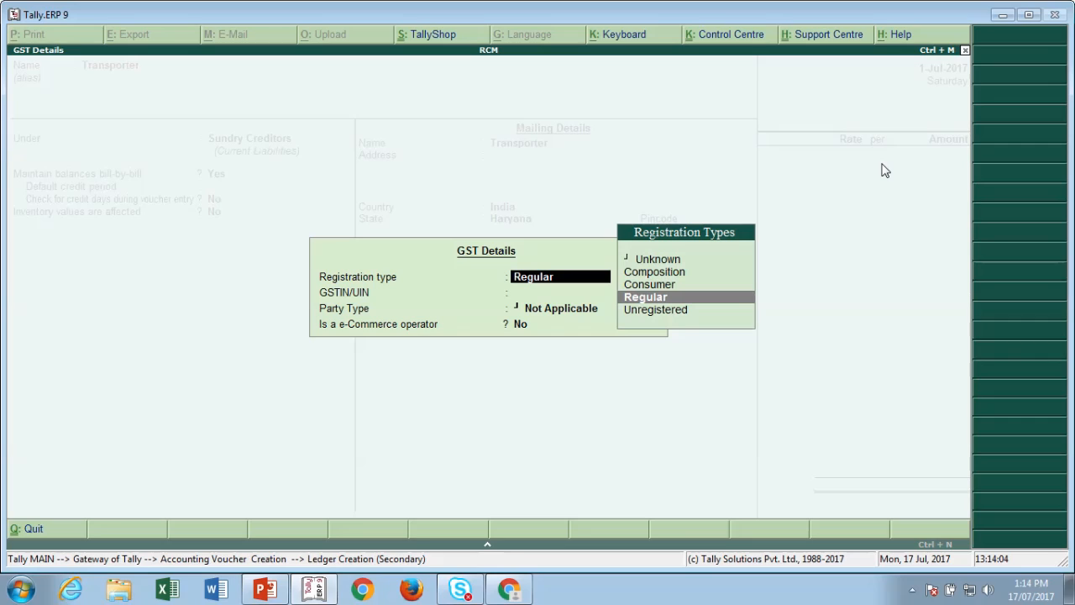
key("Up")
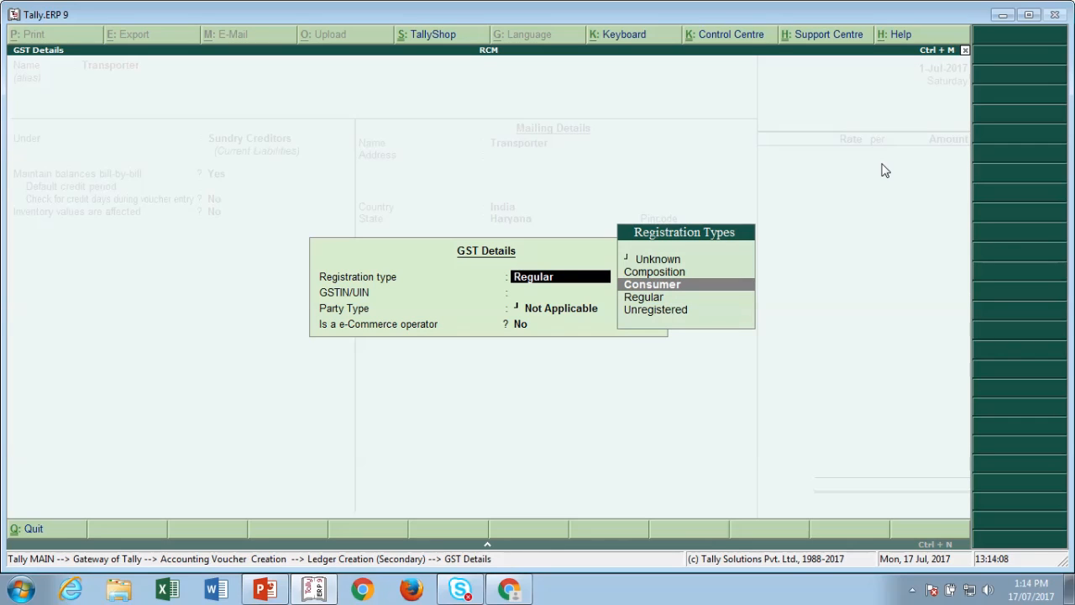
key("Down")
key("Down")
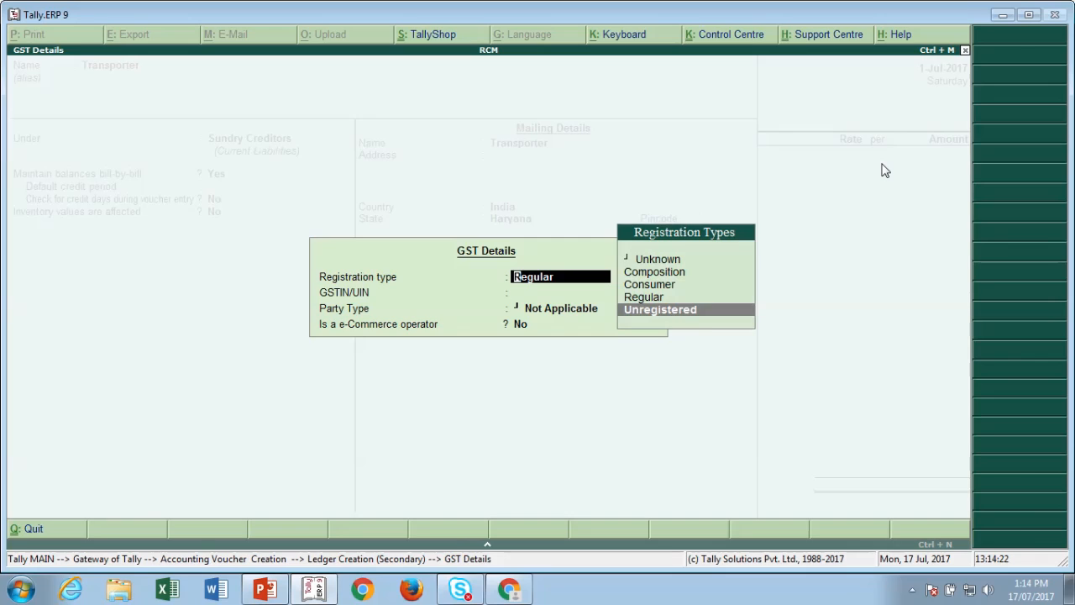
key("ctrl+a")
key("ctrl+a")
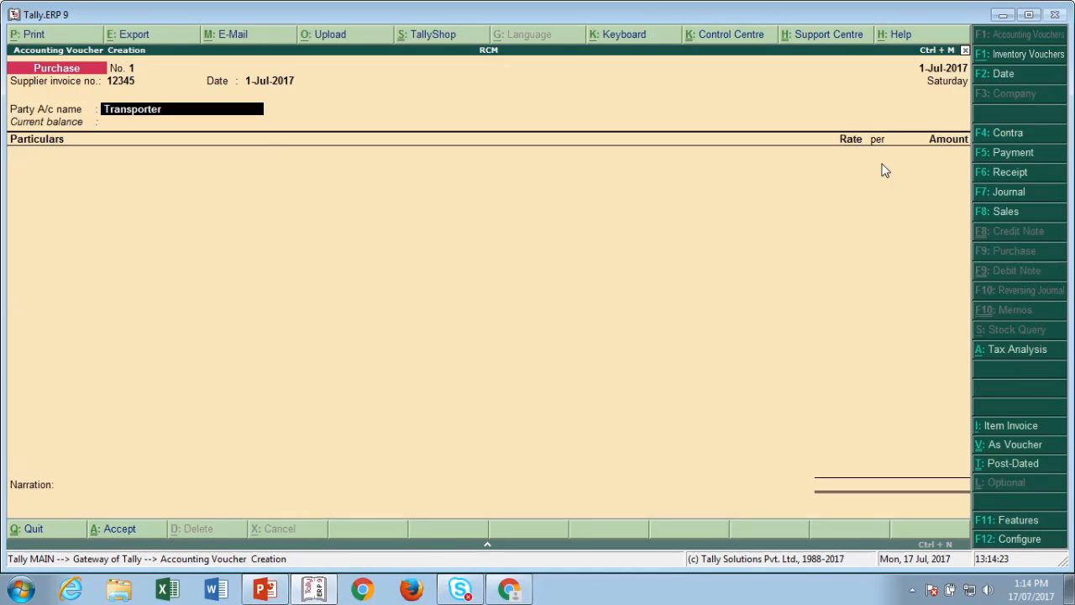
- Start a new ledger named Freight Service for the purchase line
key("Return")
key("Return")
key("Return")
key("Return")
key("Return")
key("Return")
key("Return")
key("Return")
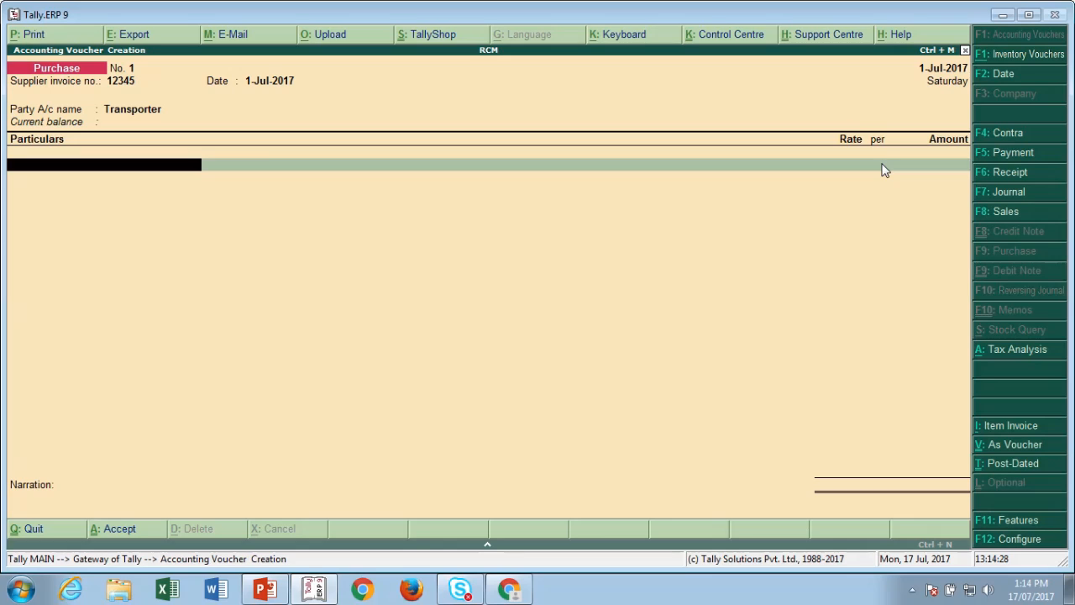
key("alt+c")
type("S")
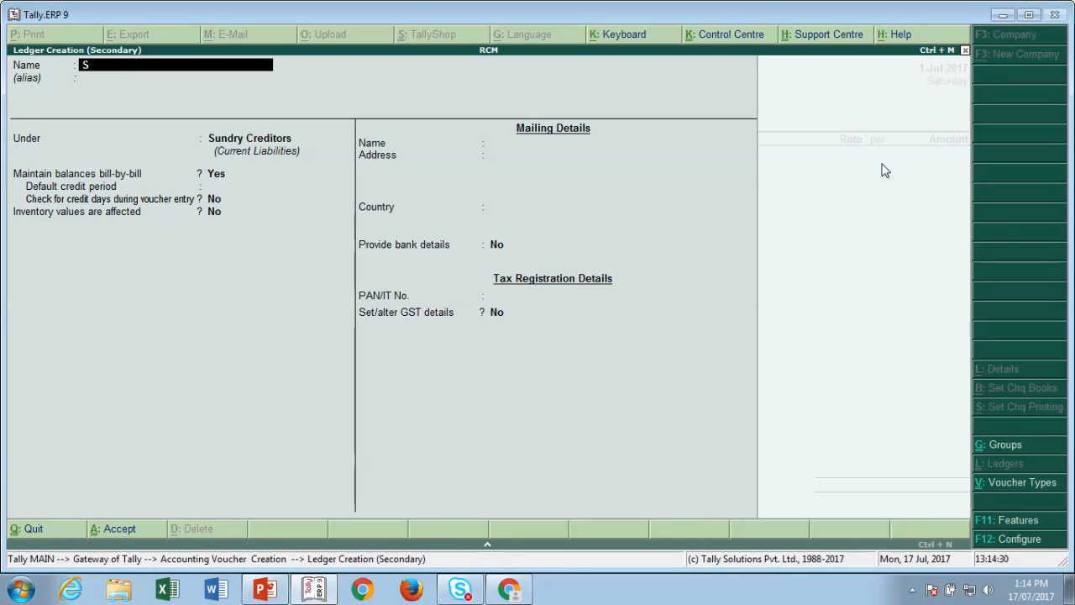
type("erv")
type("ice ")
type("F")
key("BackSpace")
key("BackSpace")
key("BackSpace")
key("BackSpace")
key("BackSpace")
key("BackSpace")
key("BackSpace")
key("BackSpace")
key("BackSpace")
type("Freight")
type("rvice")
key("Return")
key("Return")
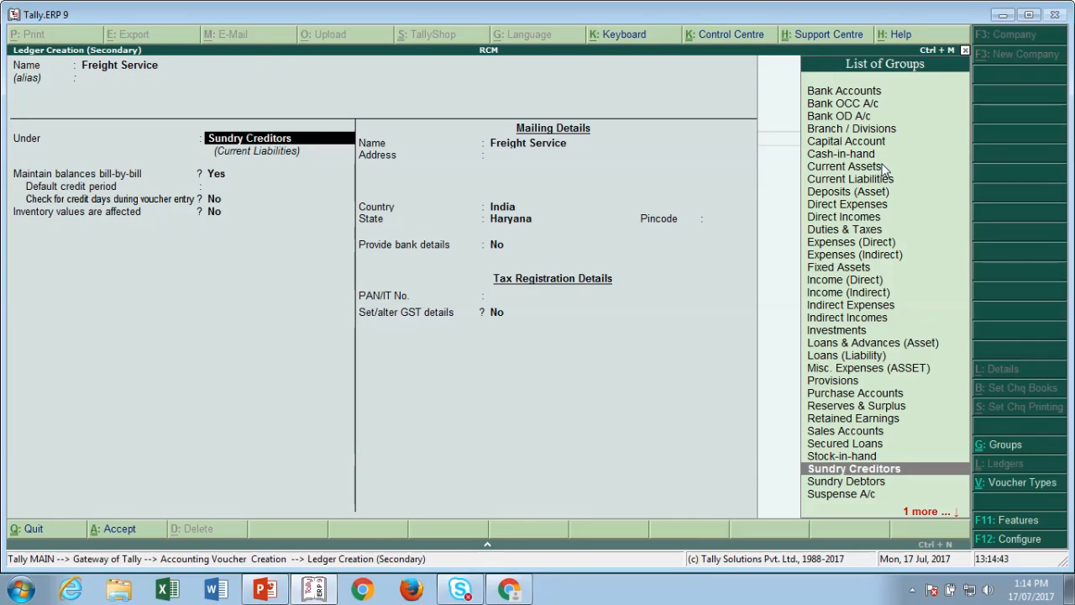
- Place Freight Service under Indirect Expenses with GST details enabled
type("In")
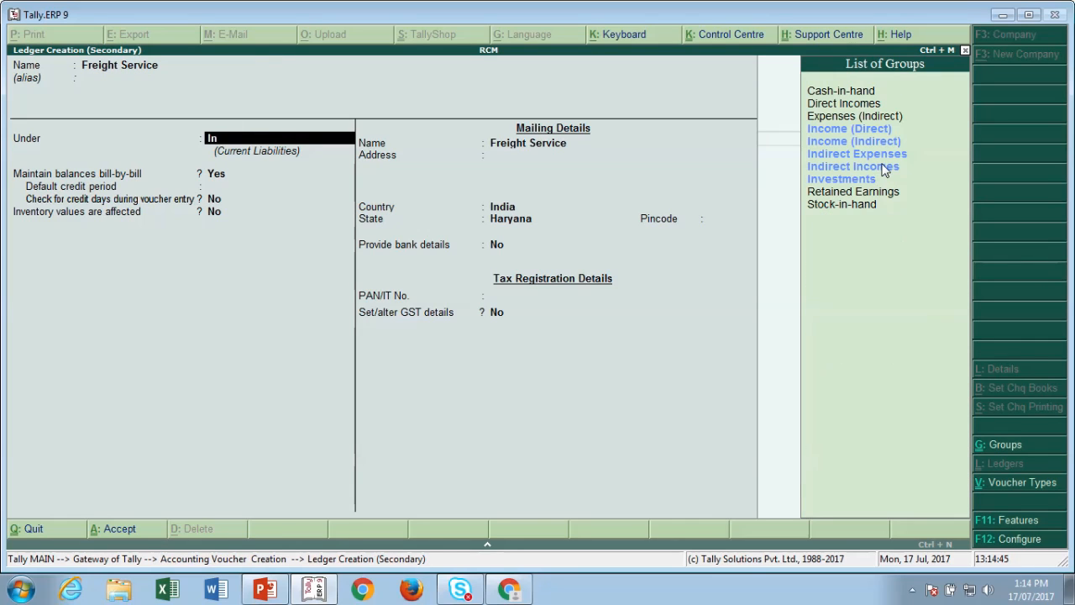
key("Down")
key("Return")
key("Return")
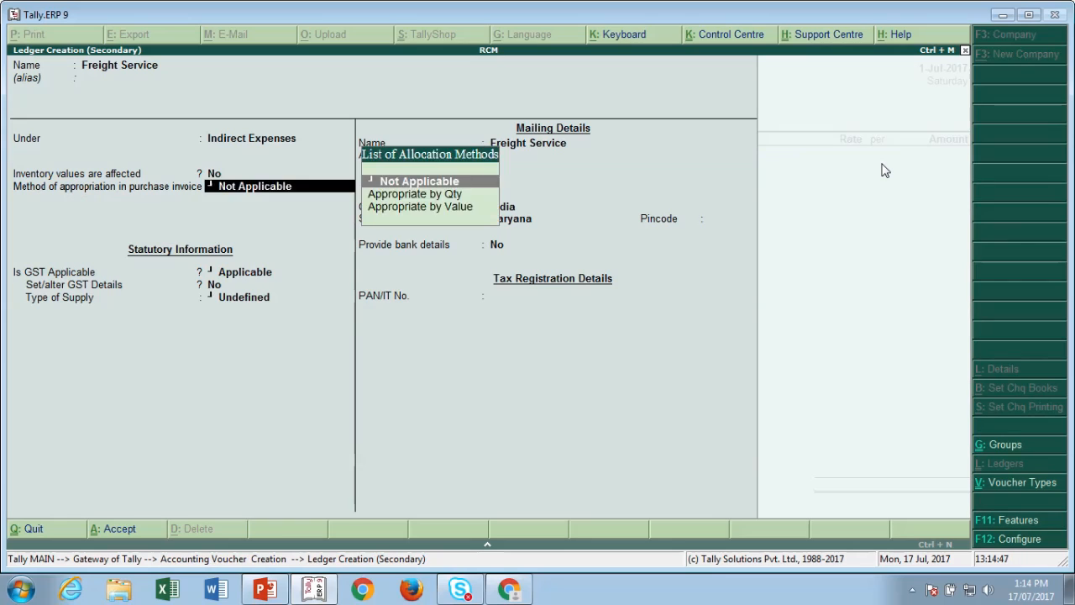
key("Return")
key("Return")
key("y")
key("Return")
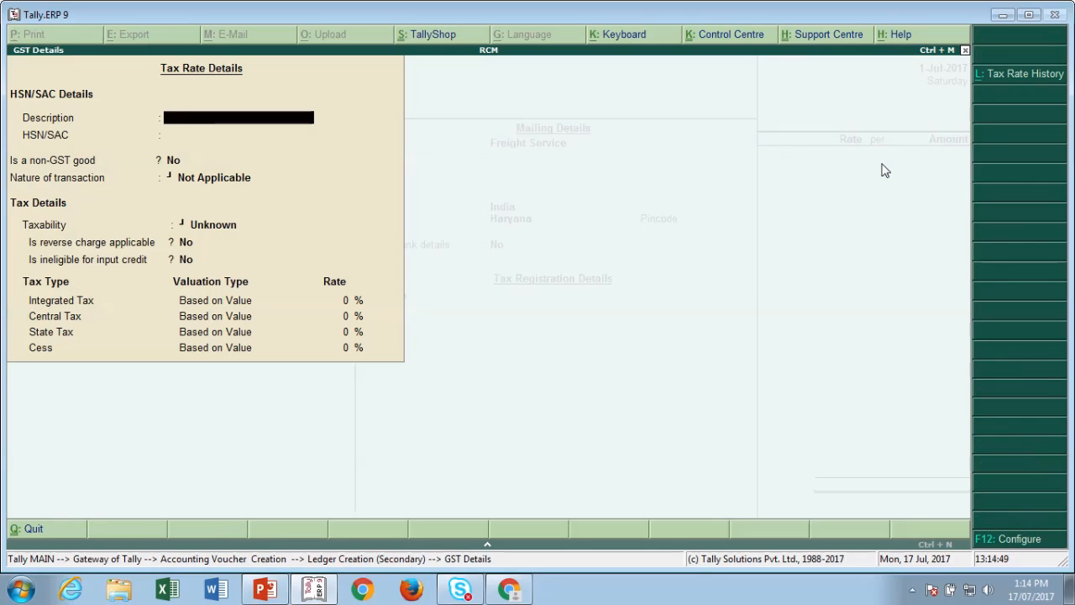
- Enter HSN/description 12345678 and set nature of transaction to Purchase Taxable
type("12345678")
key("Return")
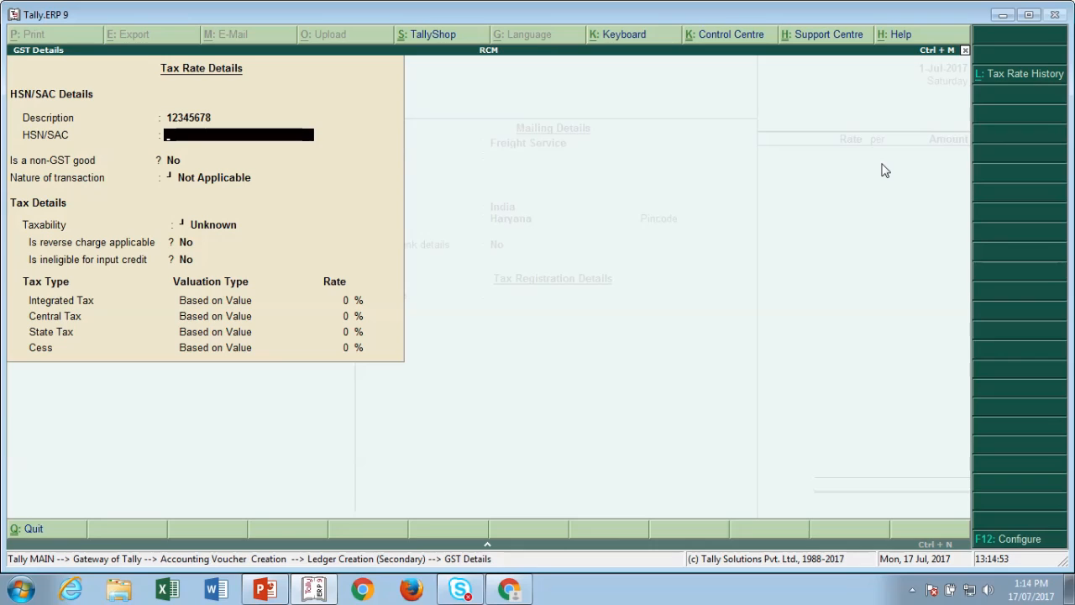
type("12345678")
key("Return")
key("Return")
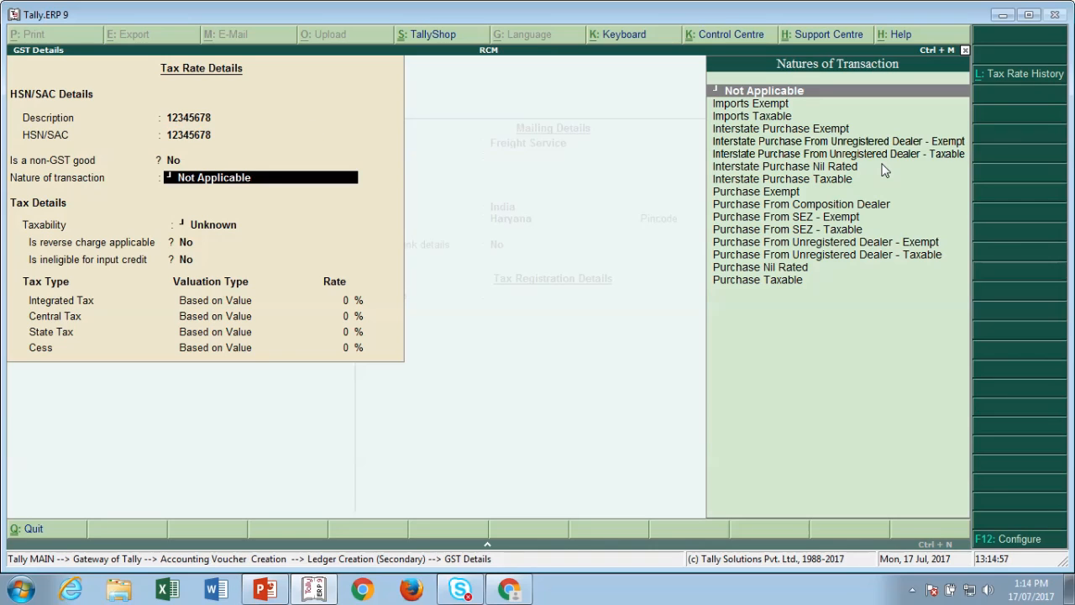
key("Down")
key("Down")
key("Down")
key("Down")
key("Down")
key("Down")
key("Down")
key("Down")
key("Down")
key("Down")
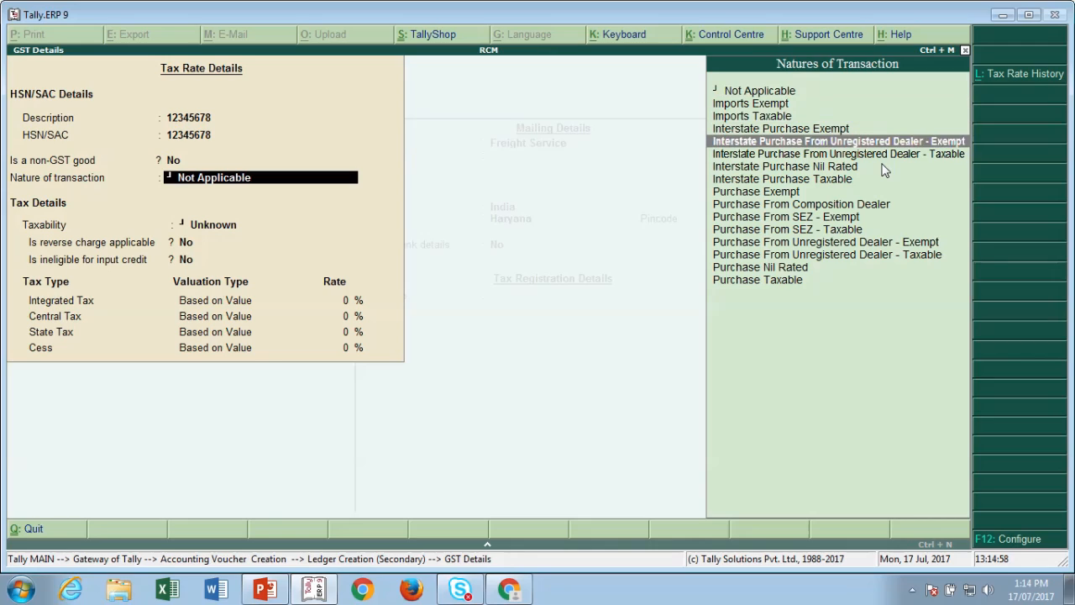
key("Down")
key("Down")
key("Down")
key("Down")
key("Down")
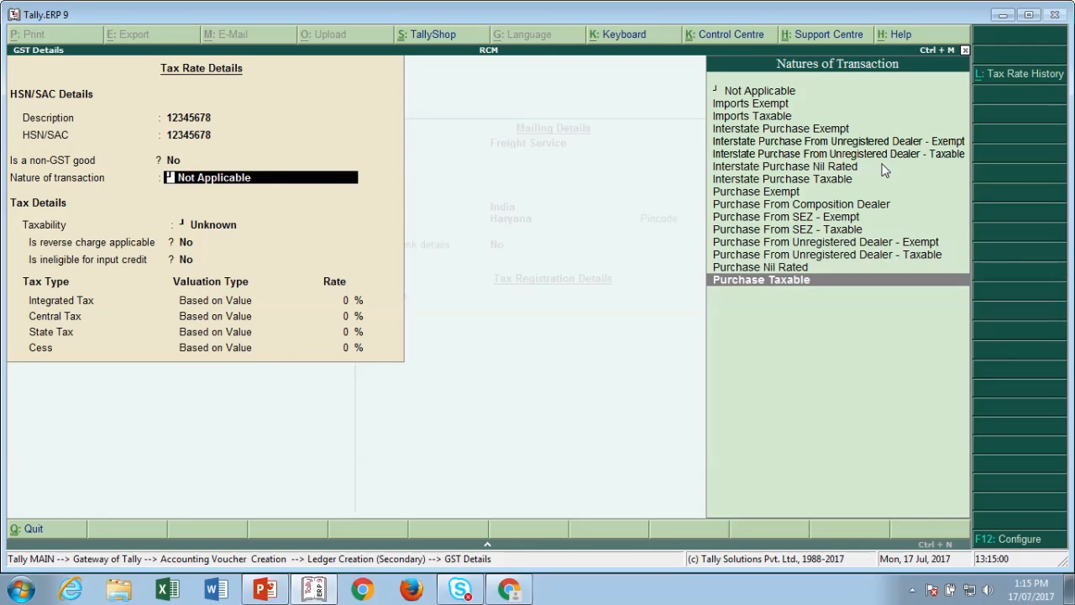
key("Return")
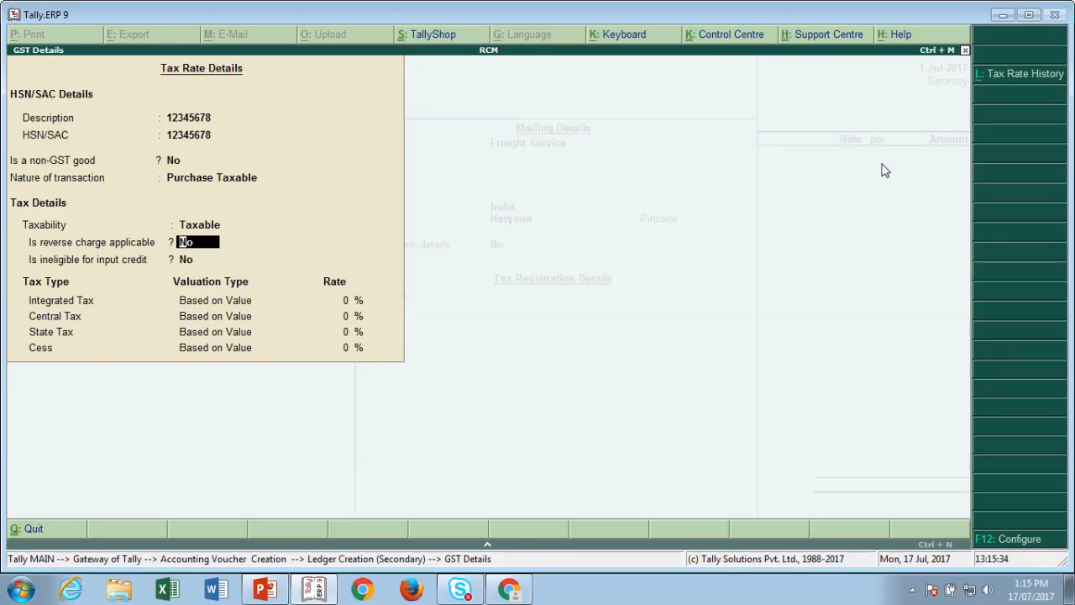
- Apply reverse charge, 5% integrated tax and Services supply type, then save the ledger
type("y")
key("Return")
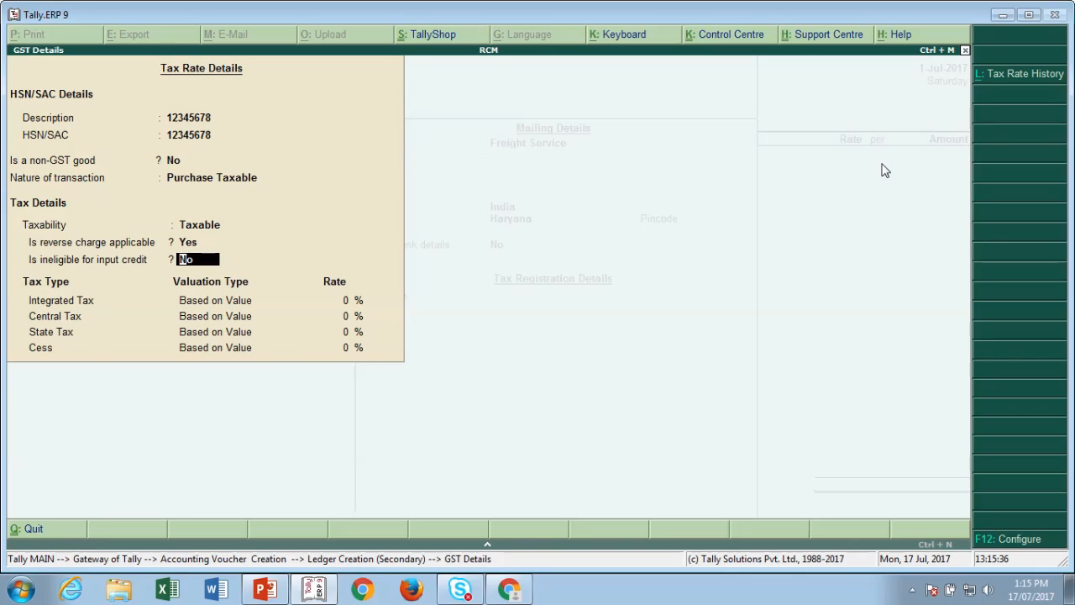
key("Return")
type("5")
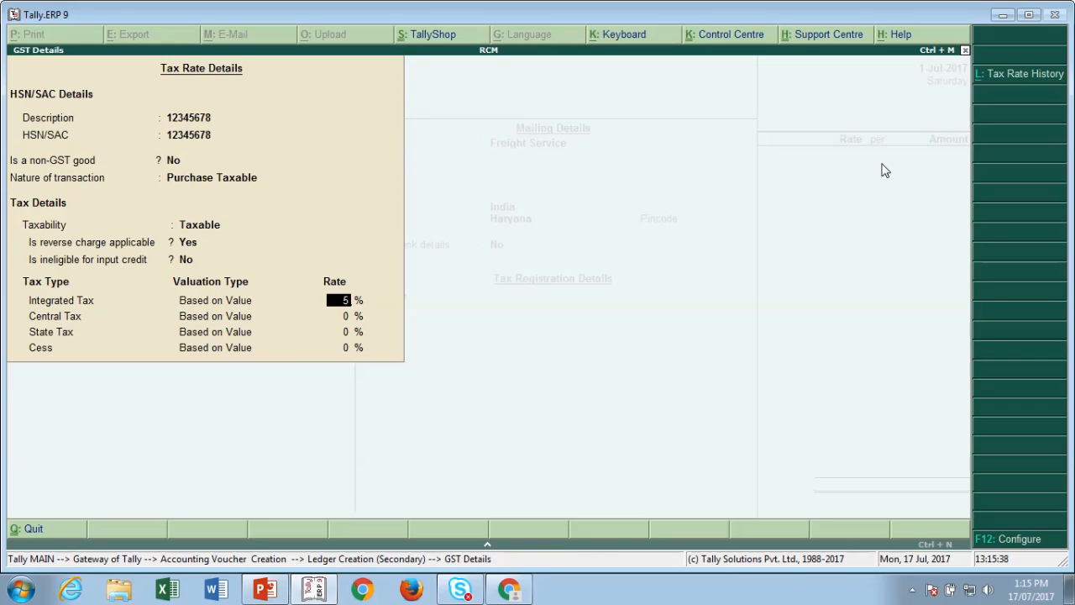
key("Return")
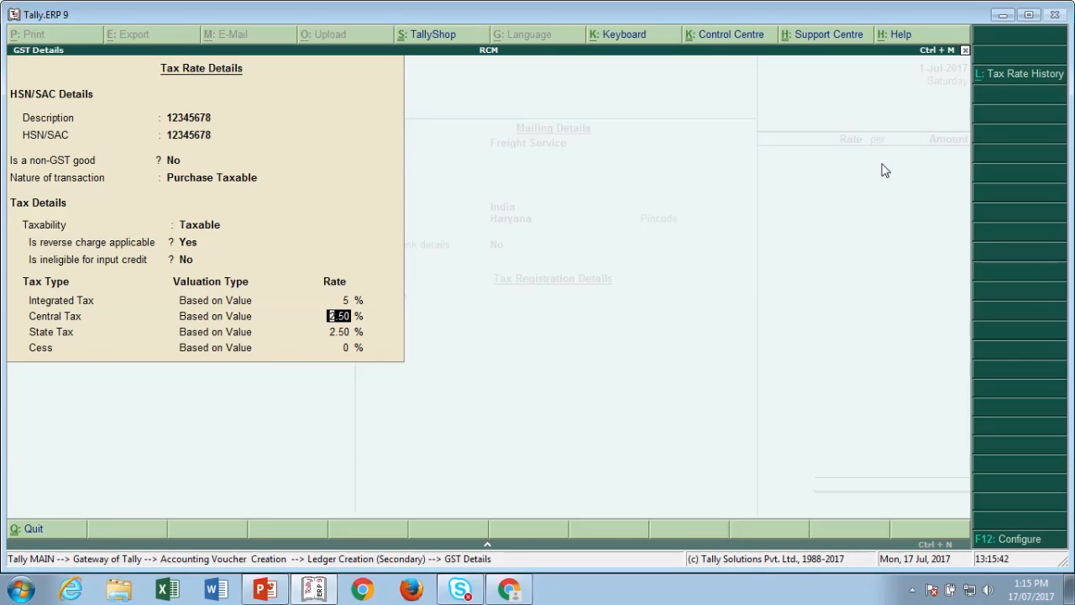
key("Return")
key("Return")
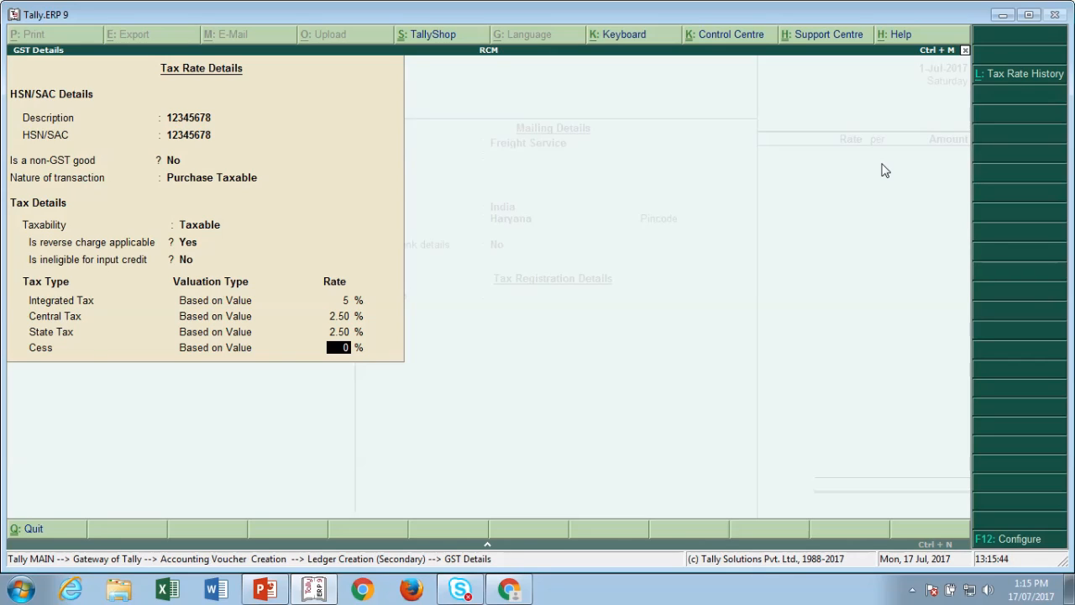
key("Return")
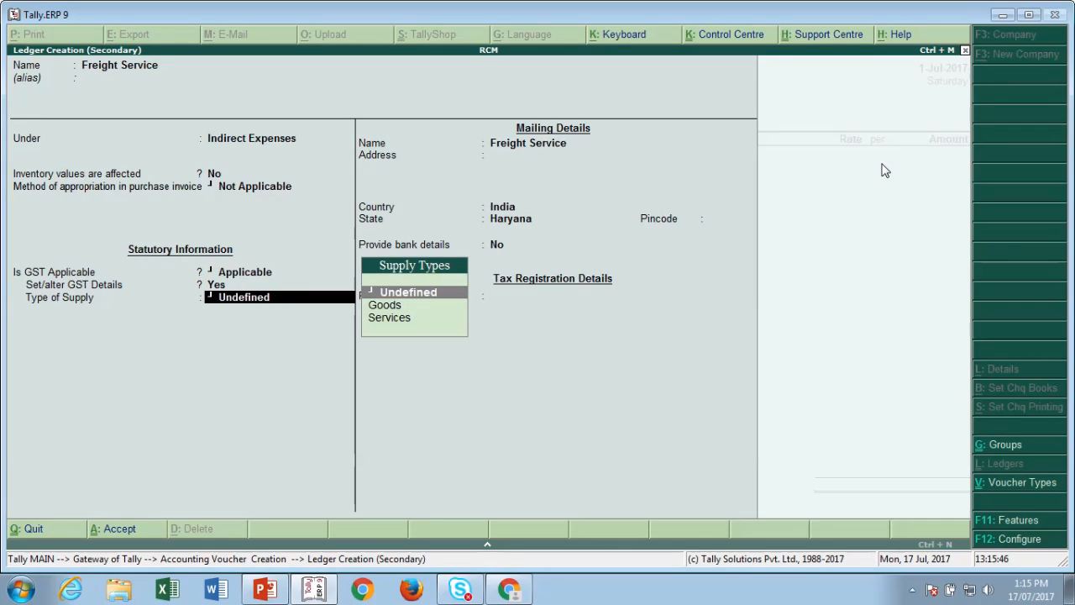
key("Down")
key("Down")
key("Return")
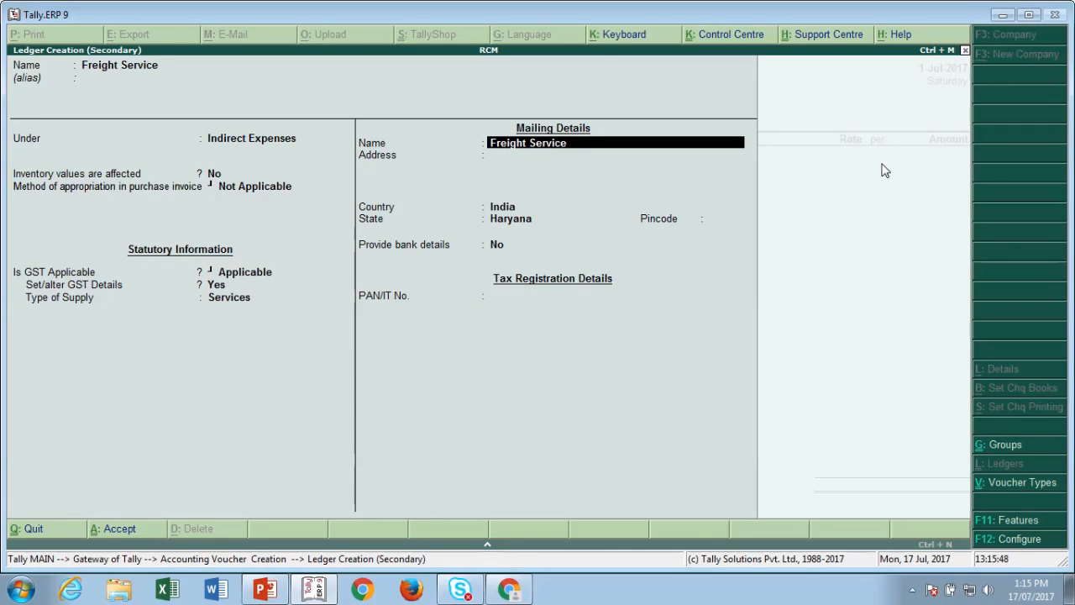
key("ctrl+a")
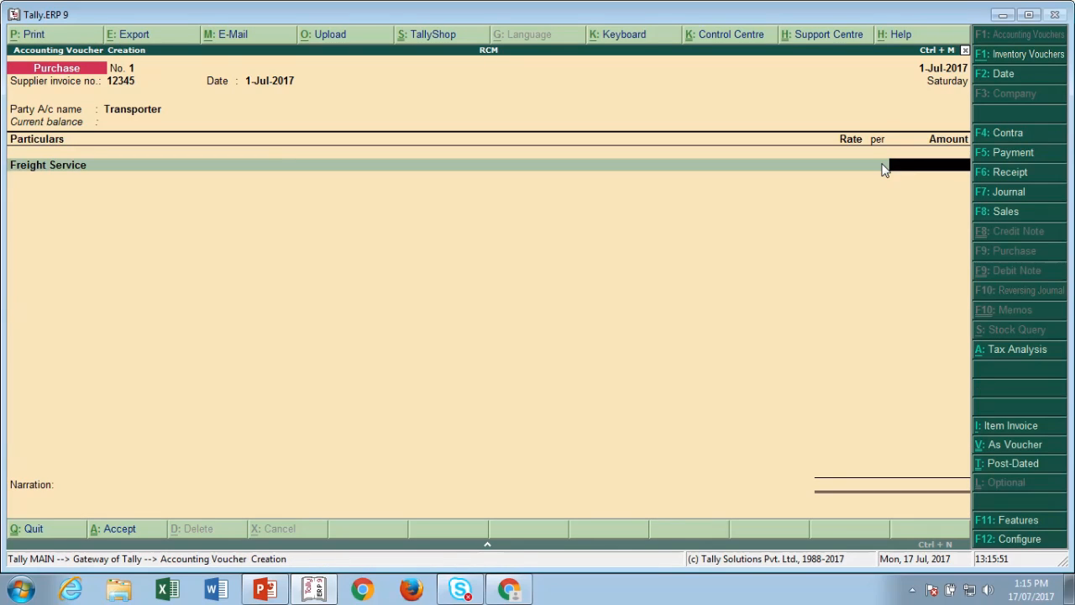
- Enter 10,000 freight as reverse-charge Purchase Taxable and view its tax analysis showing 500.00 tax
type("10000")
key("Return")
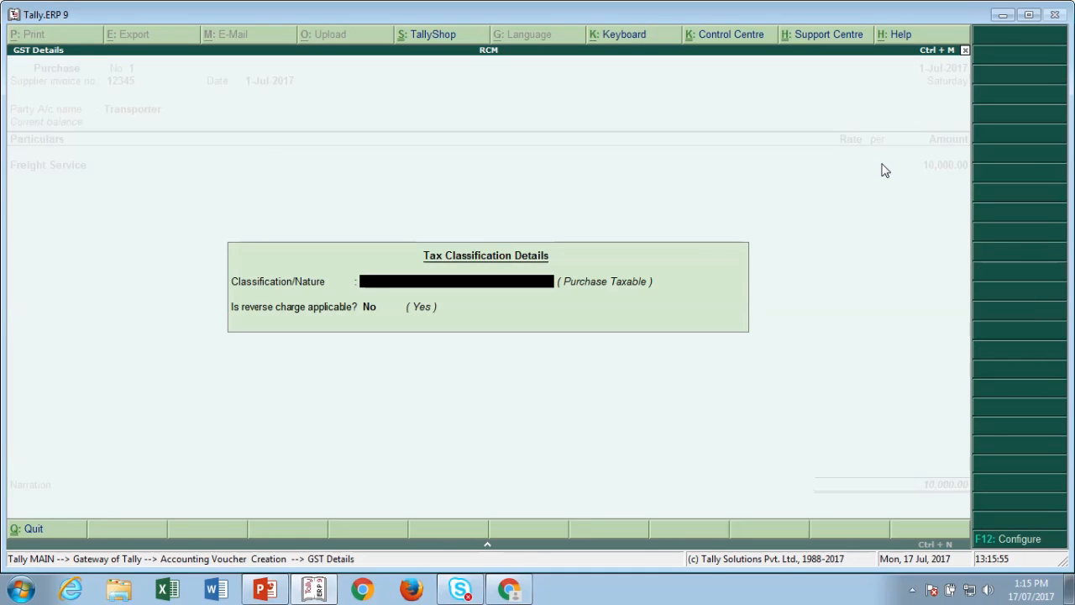
type("Se")
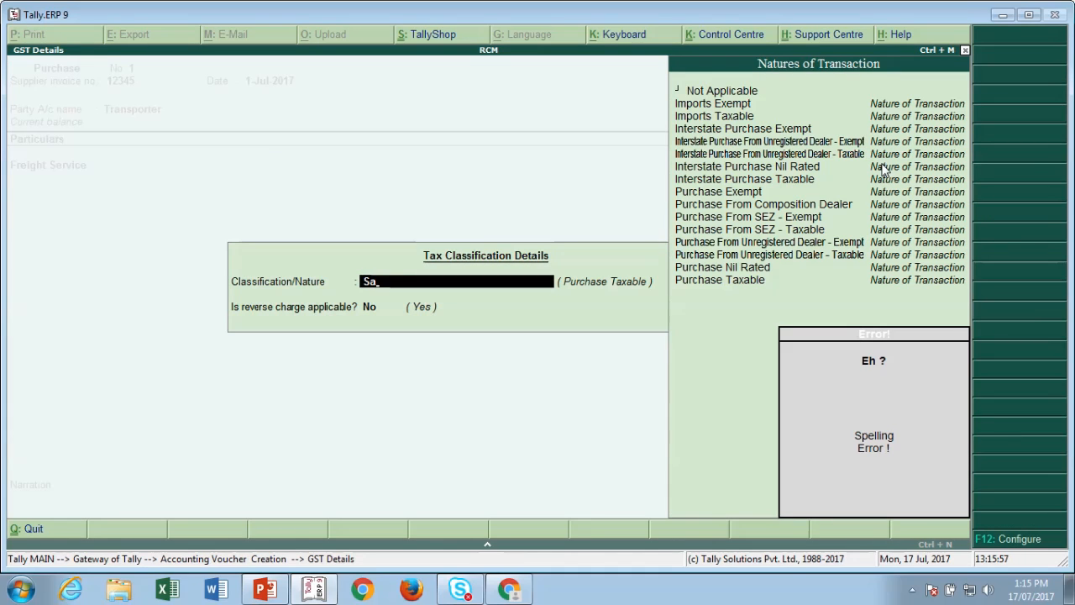
key("BackSpace")
key("BackSpace")
type("Pur")
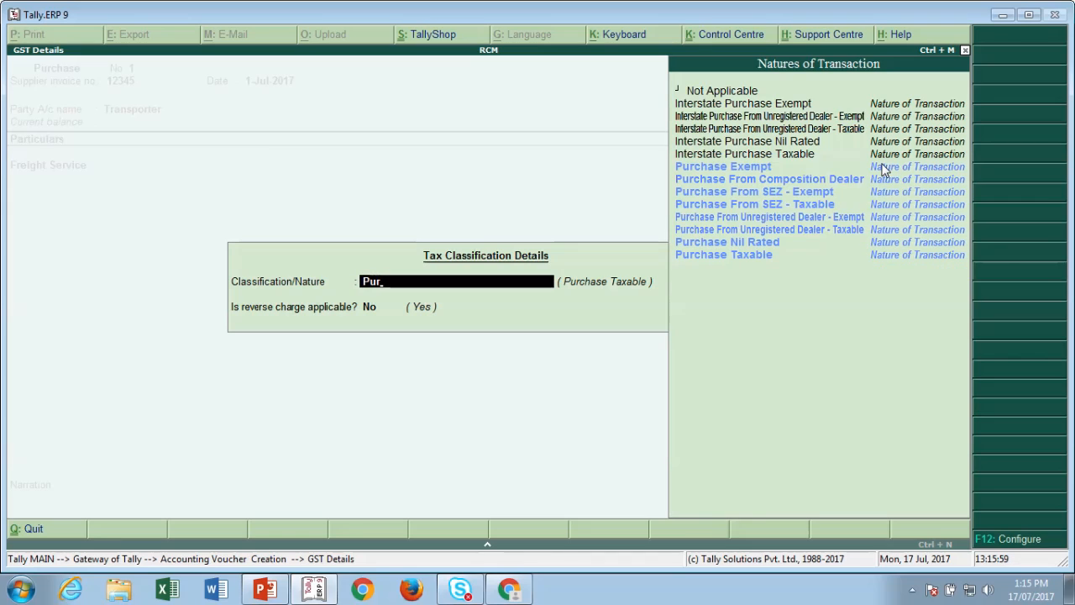
key("Down")
key("Down")
key("Down")
key("Down")
key("Down")
key("Down")
key("Down")
key("Return")
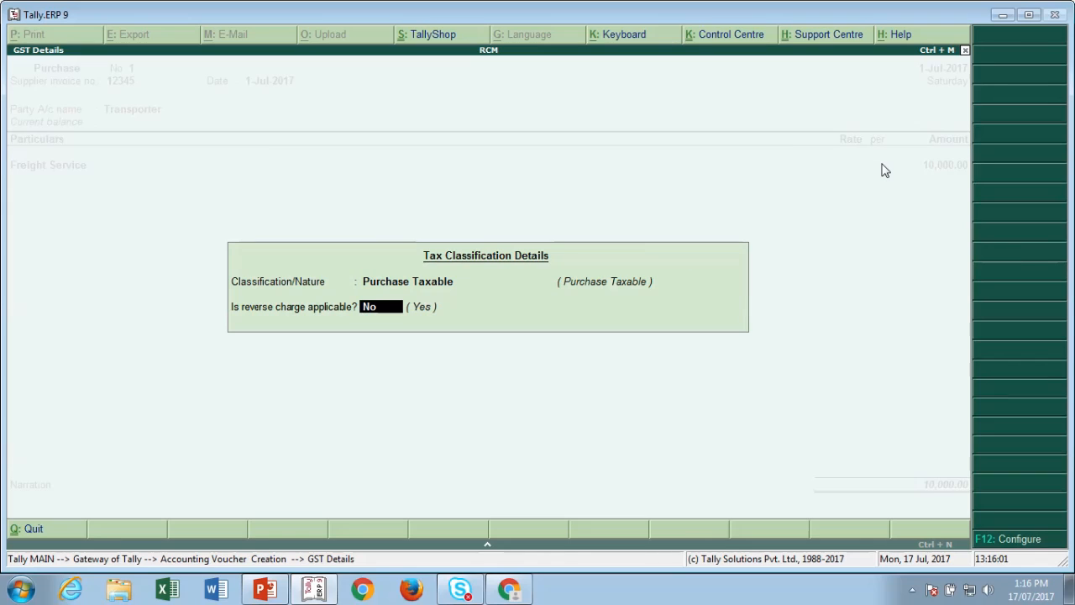
type("y")
key("Return")
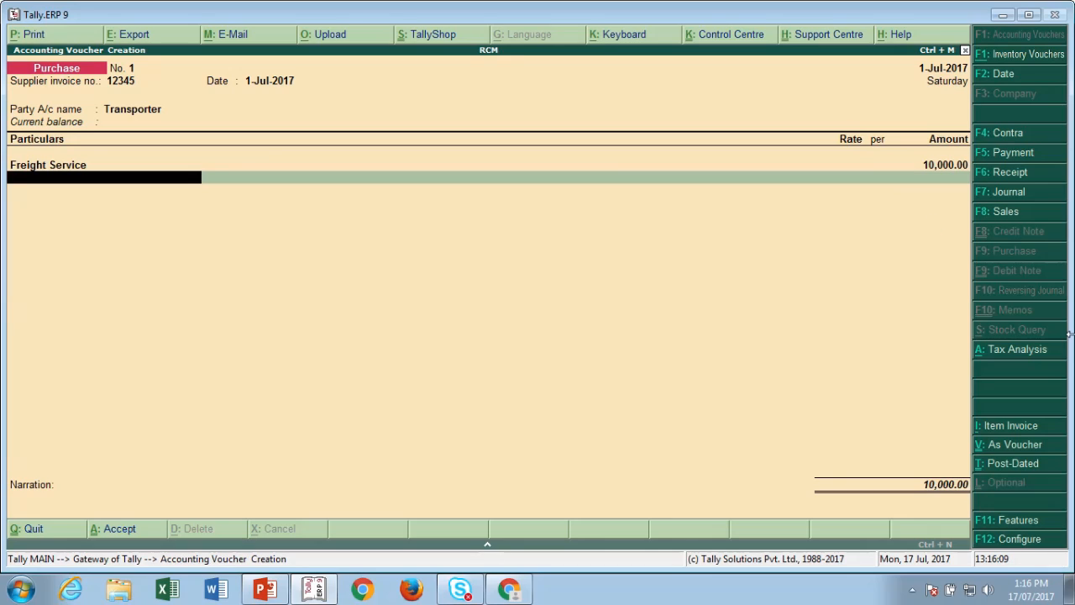
left_click(1023, 348)
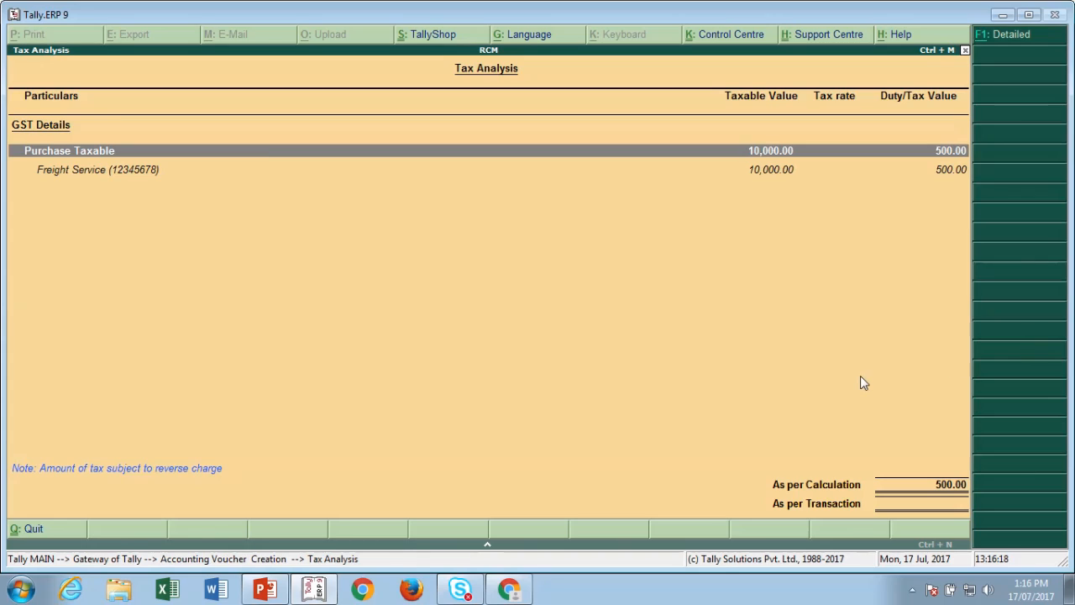
- Review the detailed tax split, then save the purchase with bill reference Trans/001 for 10,000 Cr
key("alt+F1")
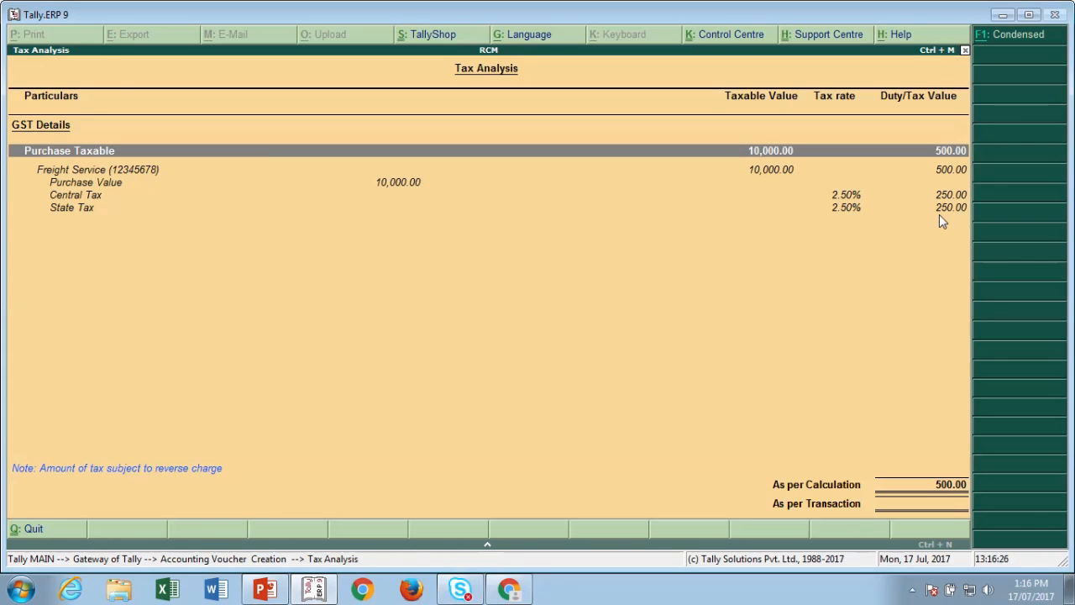
key("Escape")
key("Return")
key("Return")
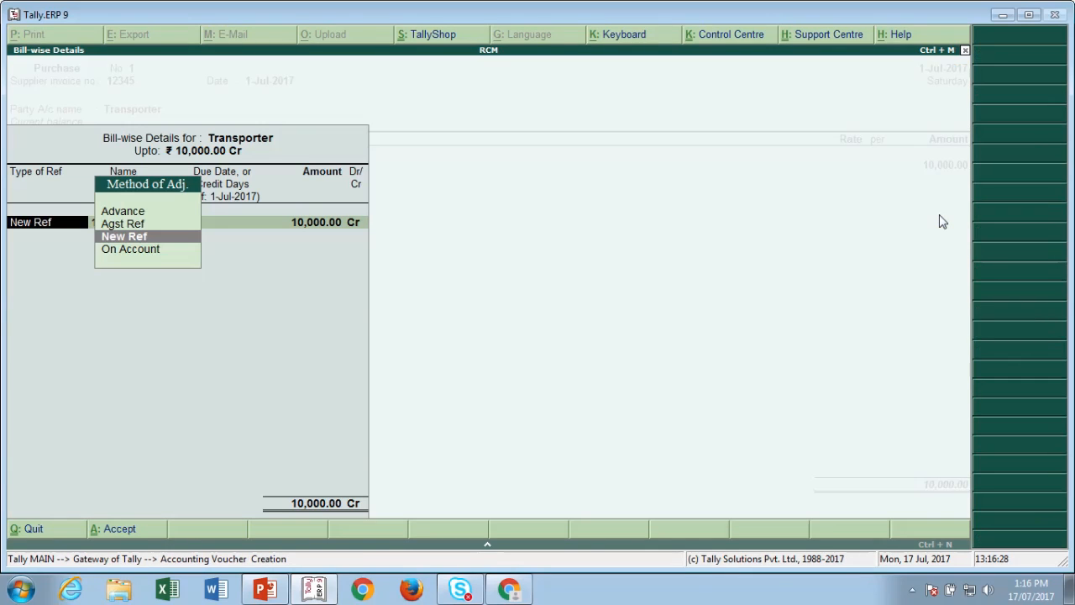
key("Return")
type("Trans/001")
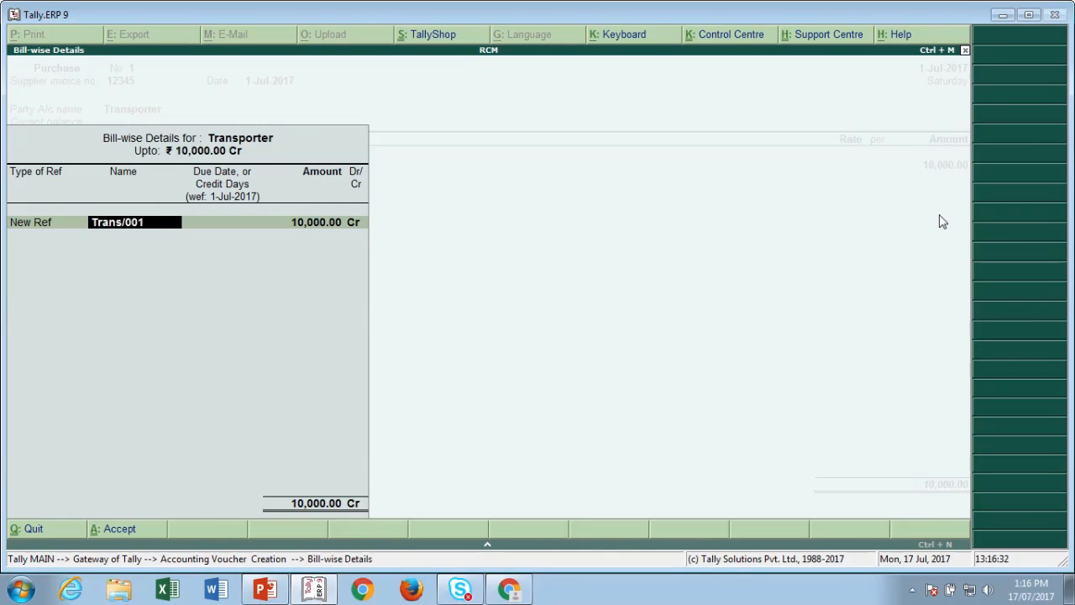
key("Return")
key("Return")
key("Return")
key("Return")
key("Return")
key("Return")
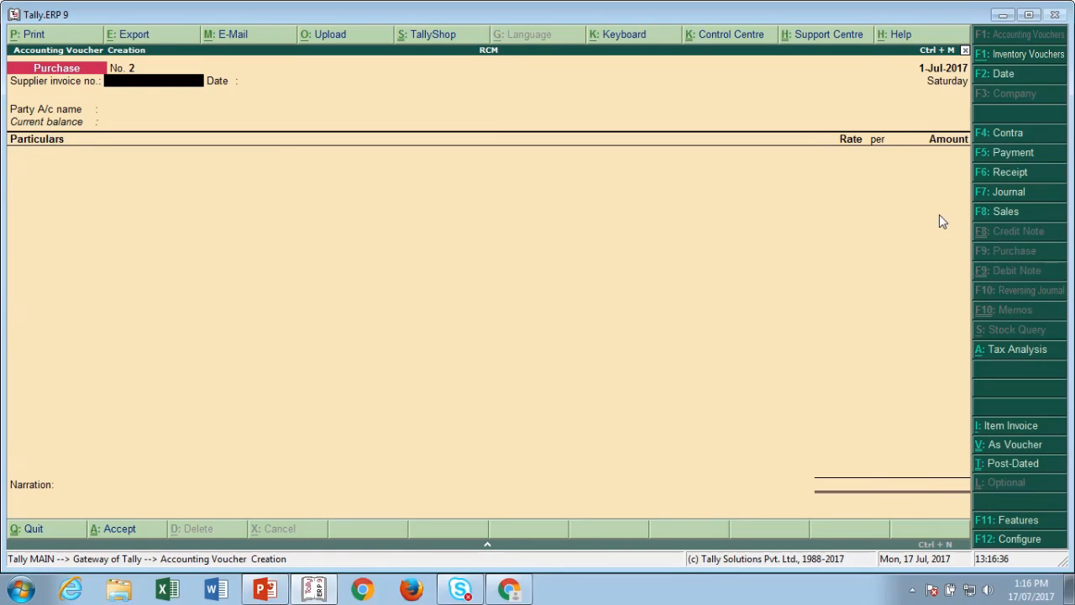
key("Escape")
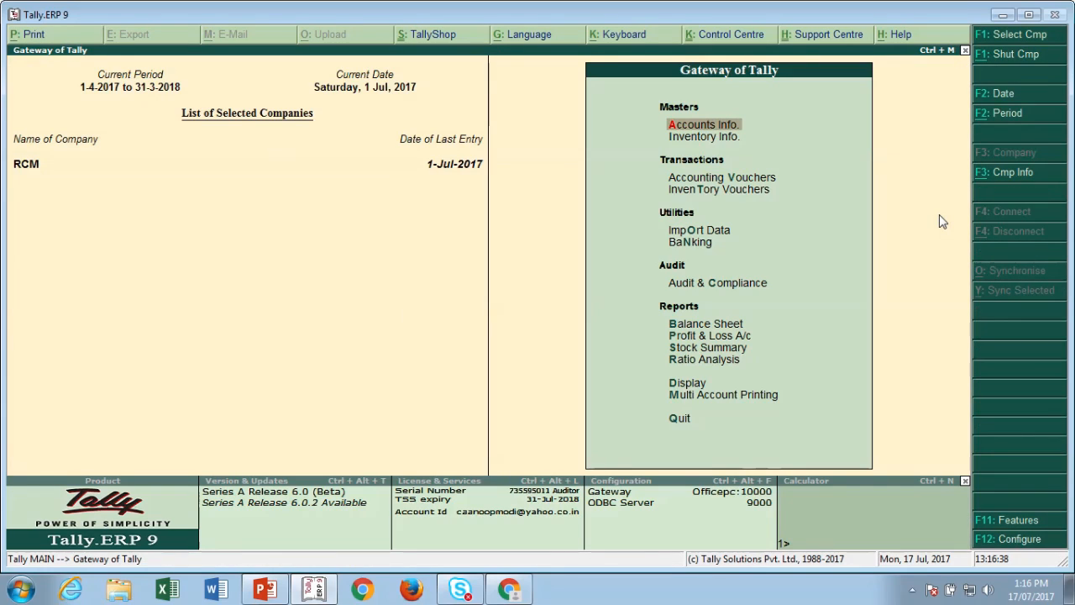
key("d")
key("o")
key("g")
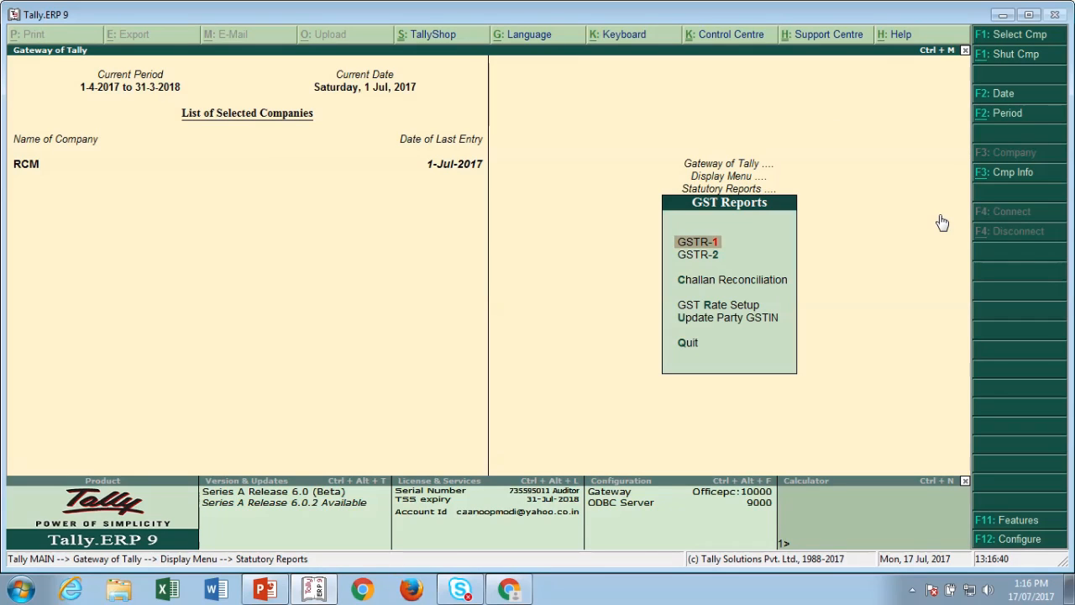
key("Return")
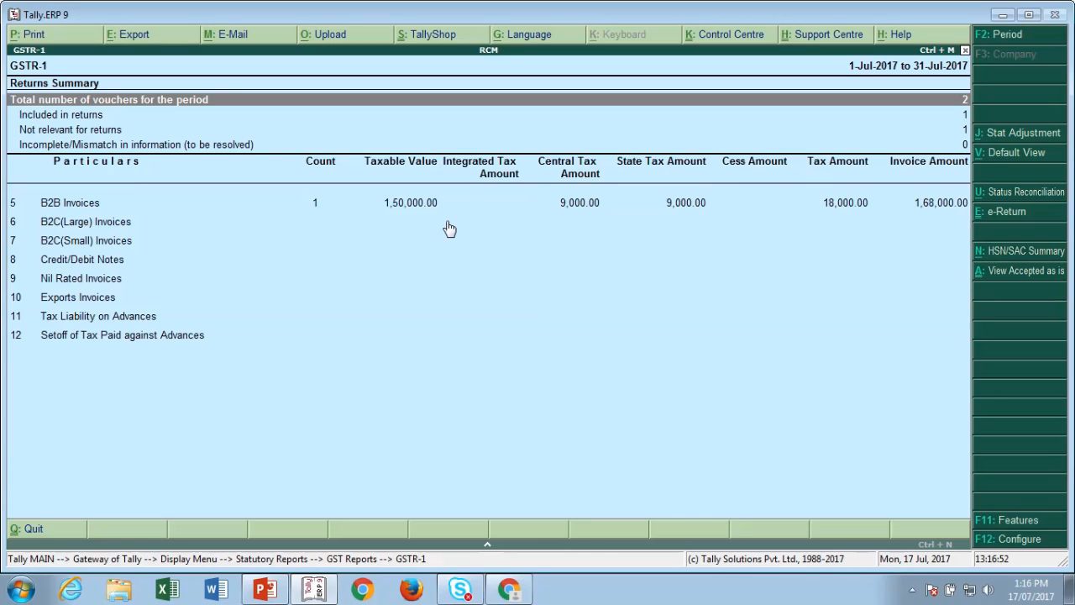
key("Escape")
key("Down")
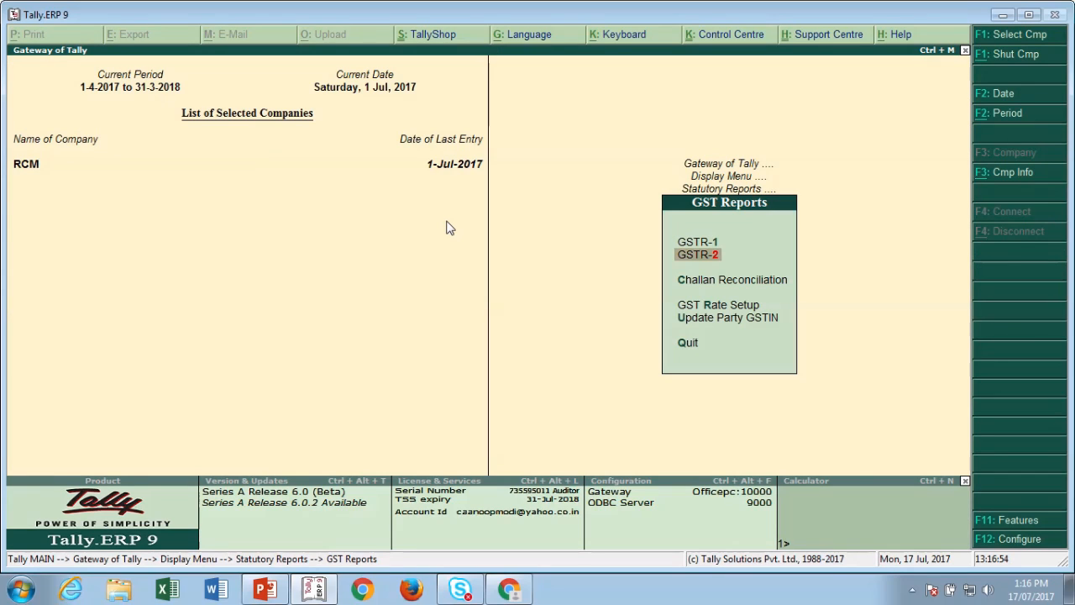
key("Return")
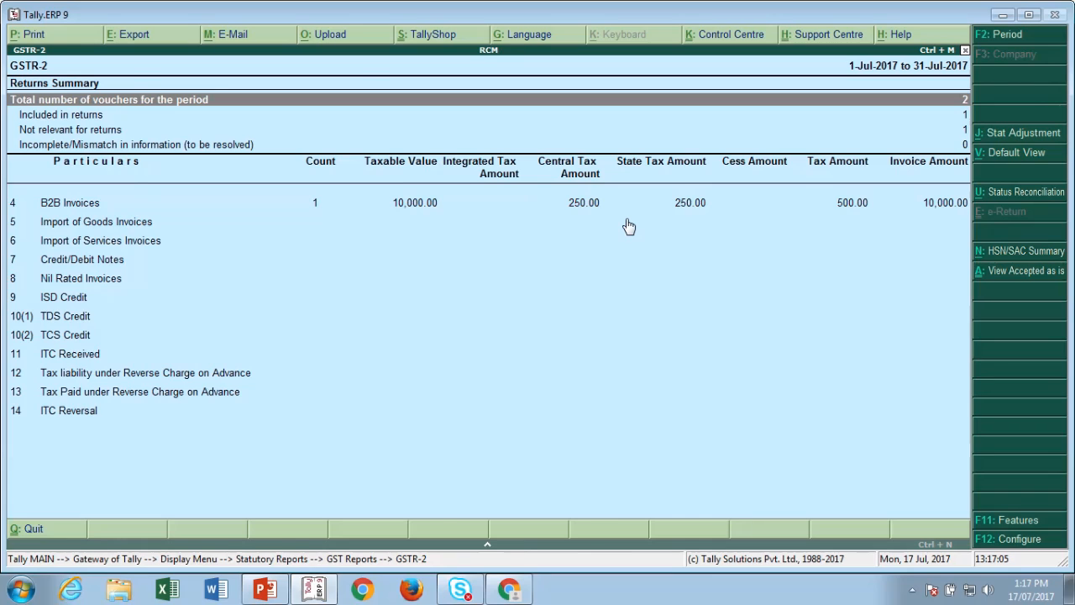
key("Escape")
key("Escape")
key("Escape")
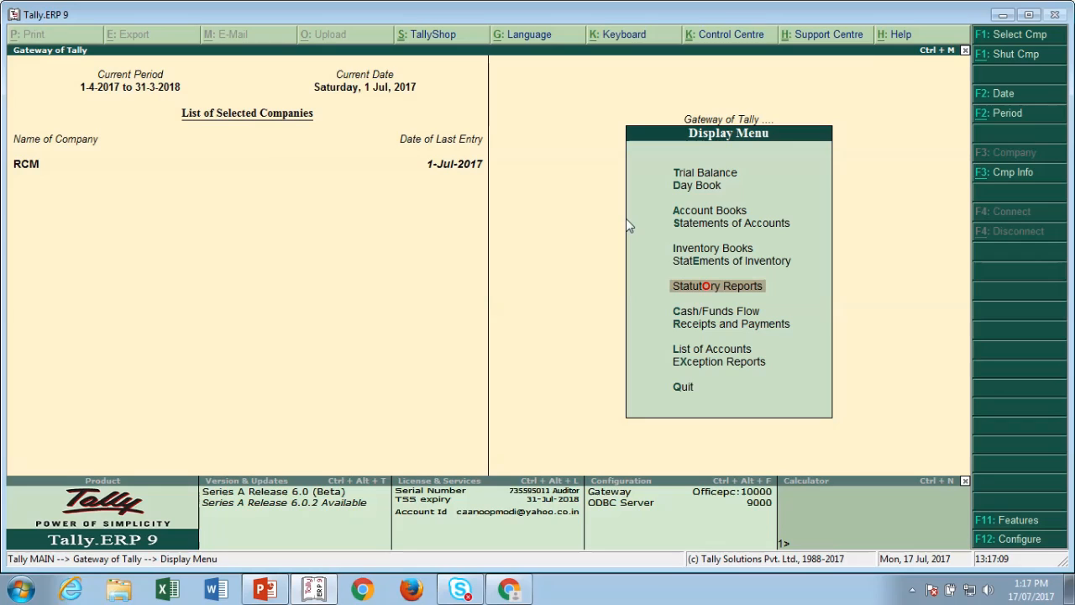
key("Escape")
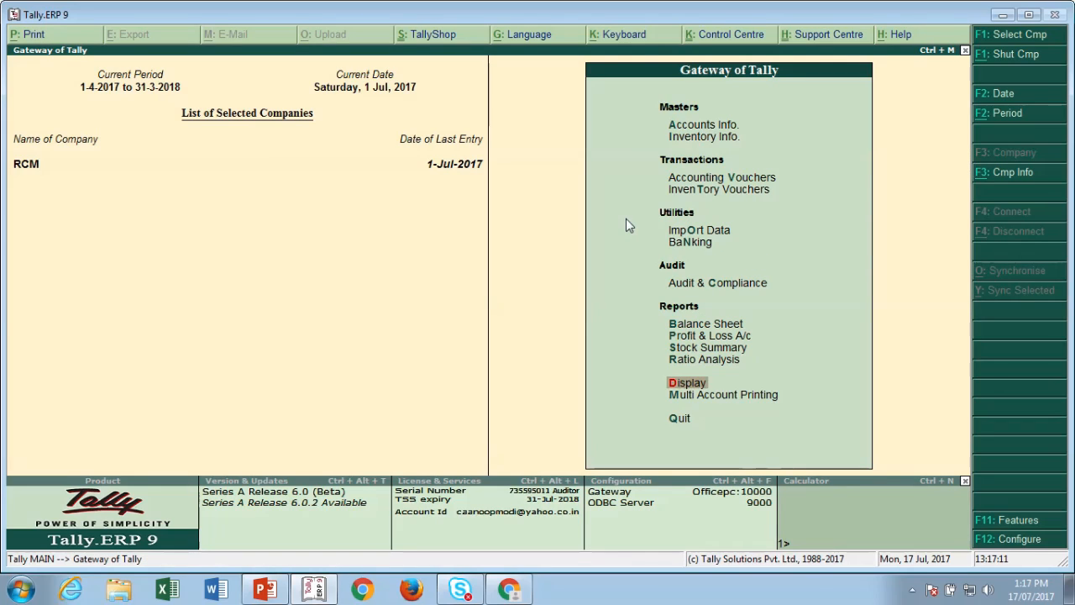
- Move through the Gateway of Tally entries toward the Display menu
key("Up")
key("Up")
key("Up")
key("Up")
key("Up")
key("Up")
key("Up")
key("Up")
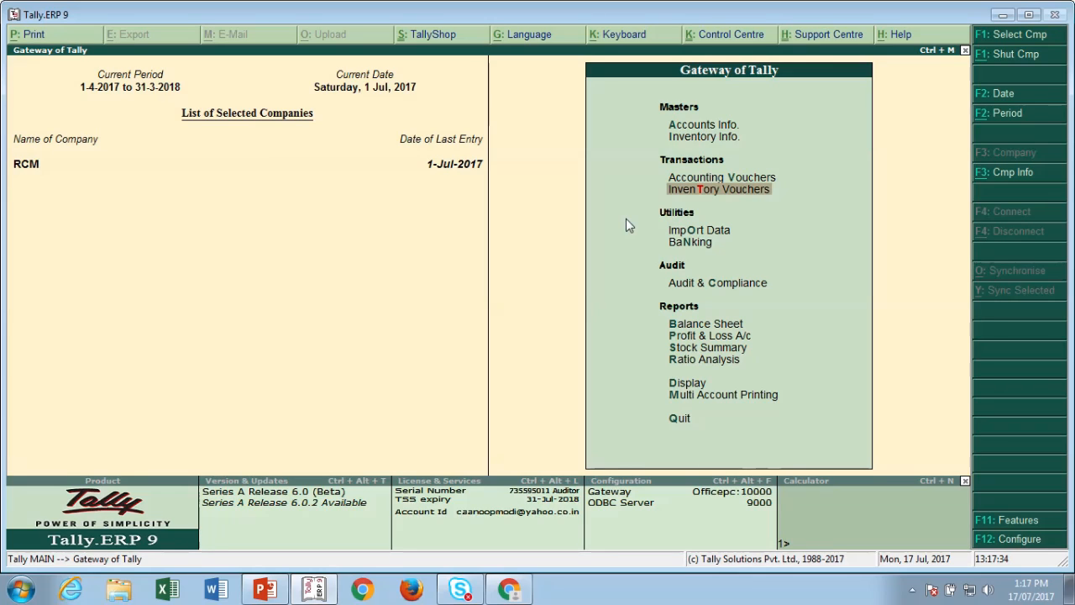
- Open the Transporter purchase voucher from the Day Book for alteration
key("d")
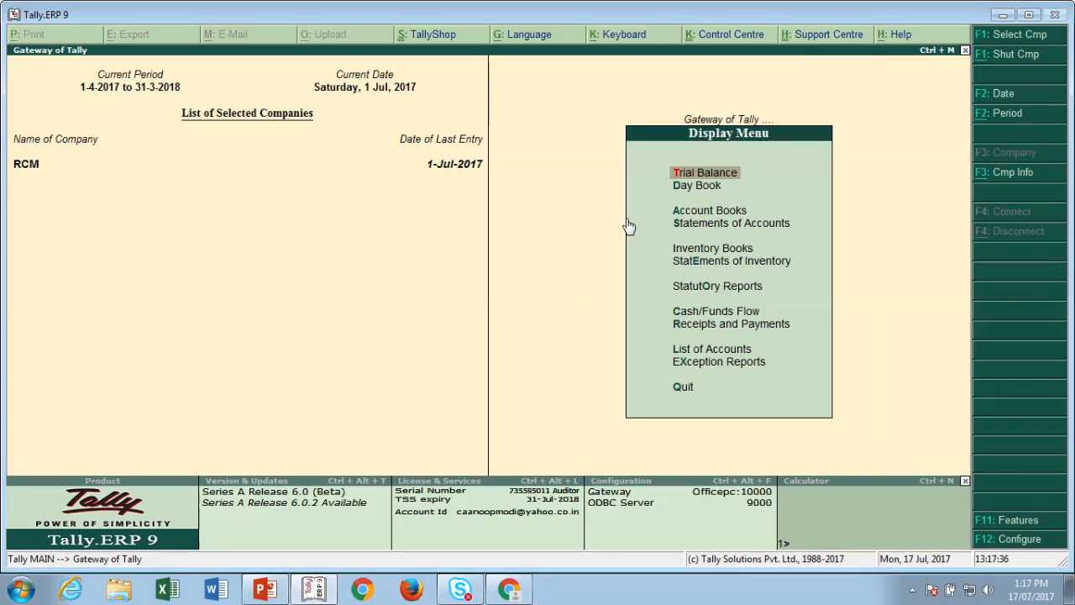
key("d")
key("Down")
key("Return")
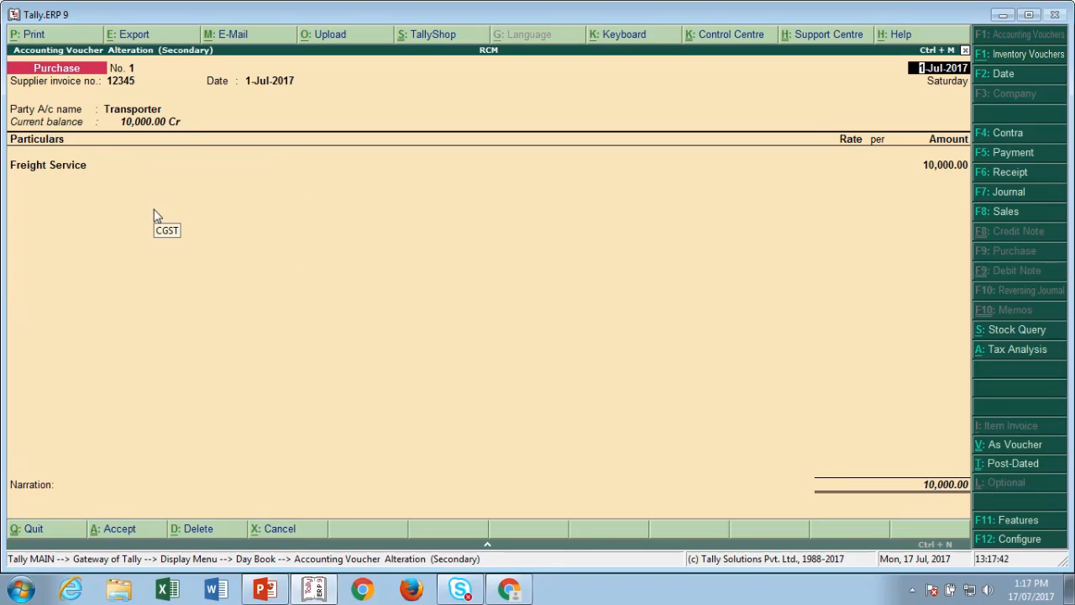
key("Return")
key("Return")
key("Return")
key("Return")
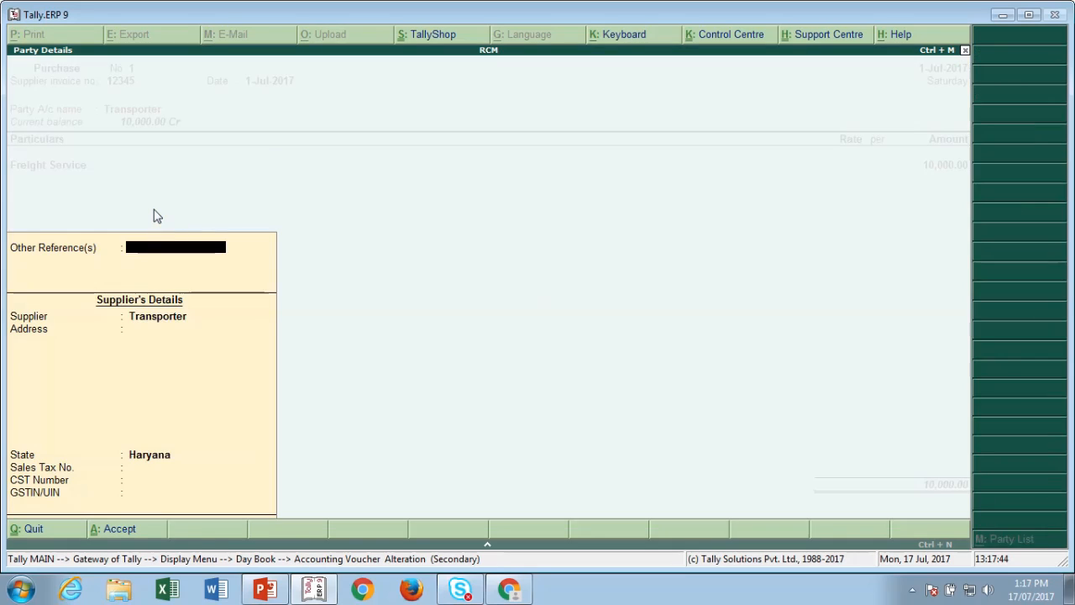
key("Return")
key("Return")
key("Return")
key("Return")
key("Return")
key("Return")
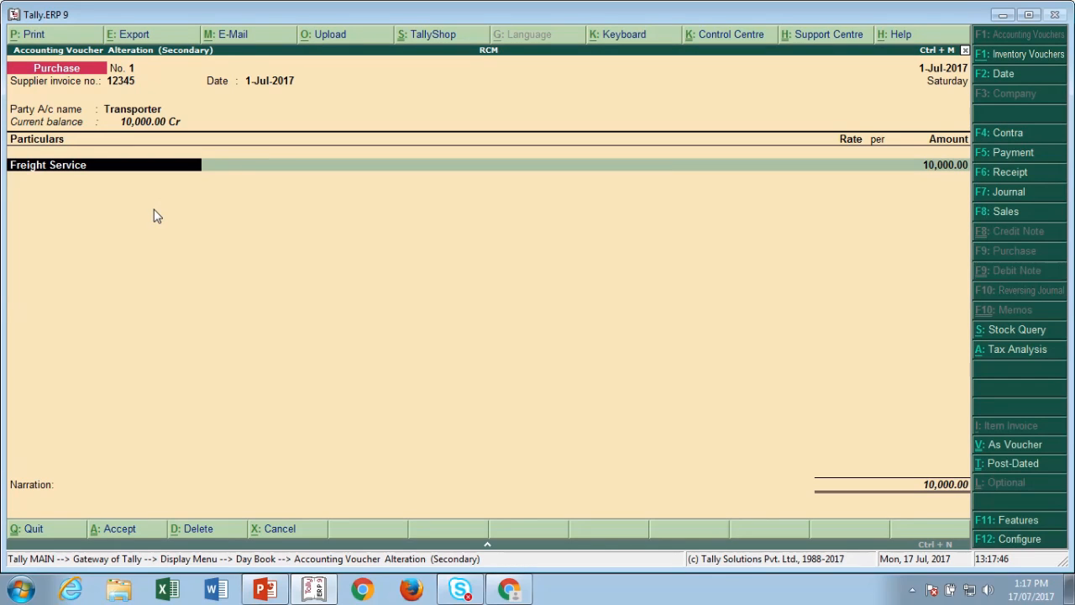
- Confirm the Freight Service ledger has reverse charge GST at 2.5% central and state tax, then accept the voucher
key("ctrl+Return")
key("Return")
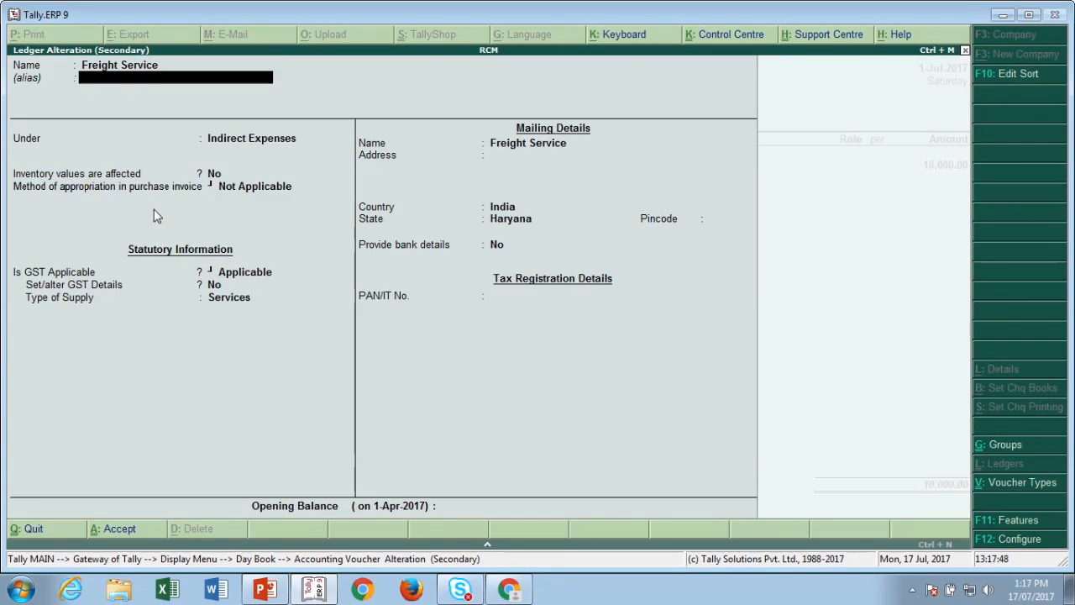
key("Return")
key("Return")
key("Return")
key("Return")
key("y")
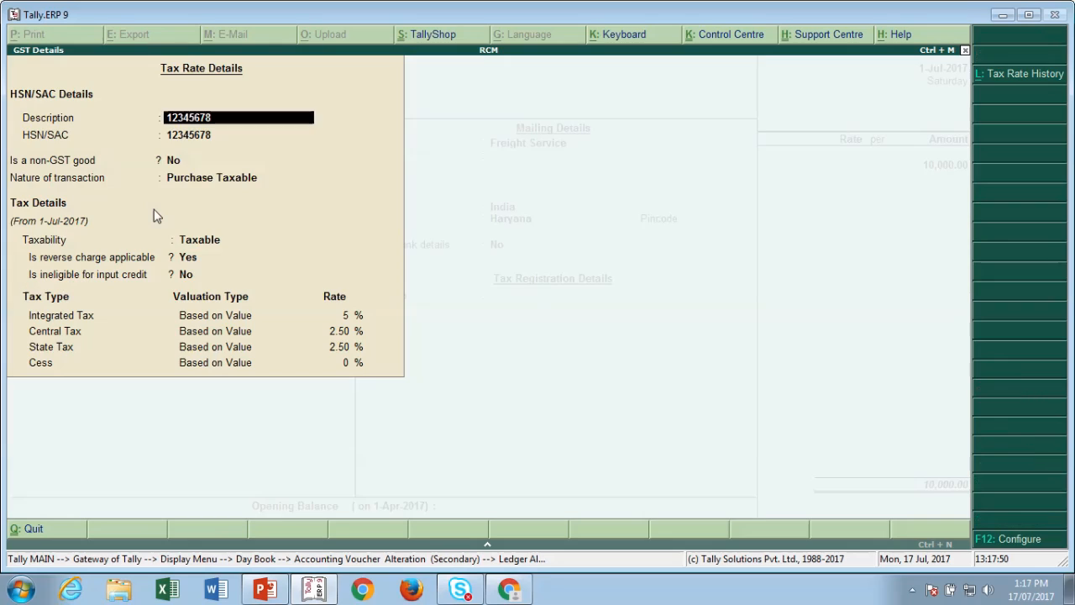
key("Return")
key("Return")
key("Return")
key("Return")
key("Return")
key("Return")
key("Return")
key("Up")
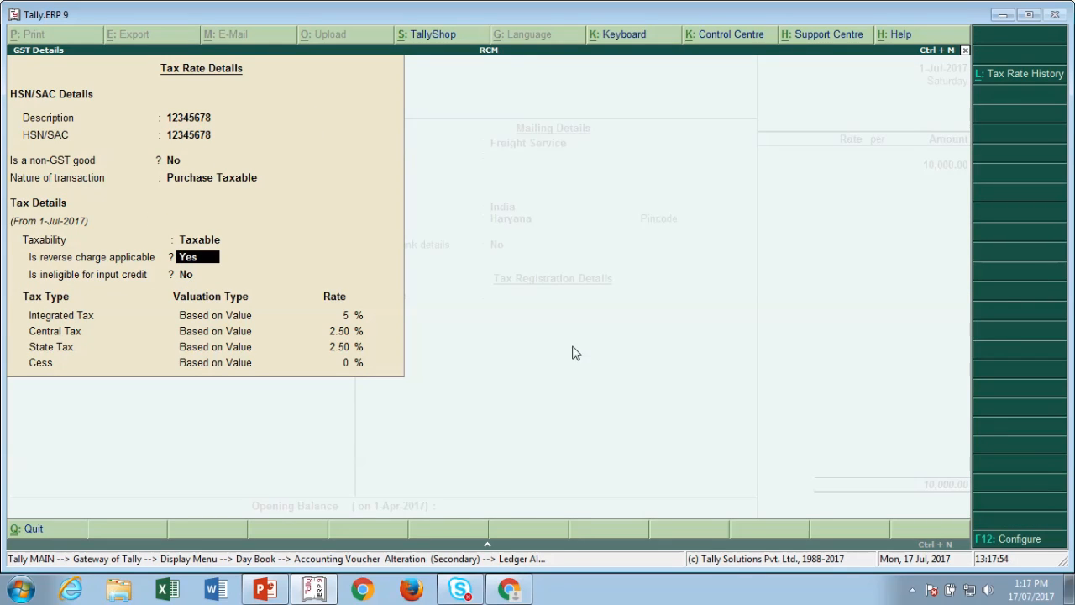
left_click(1004, 542)
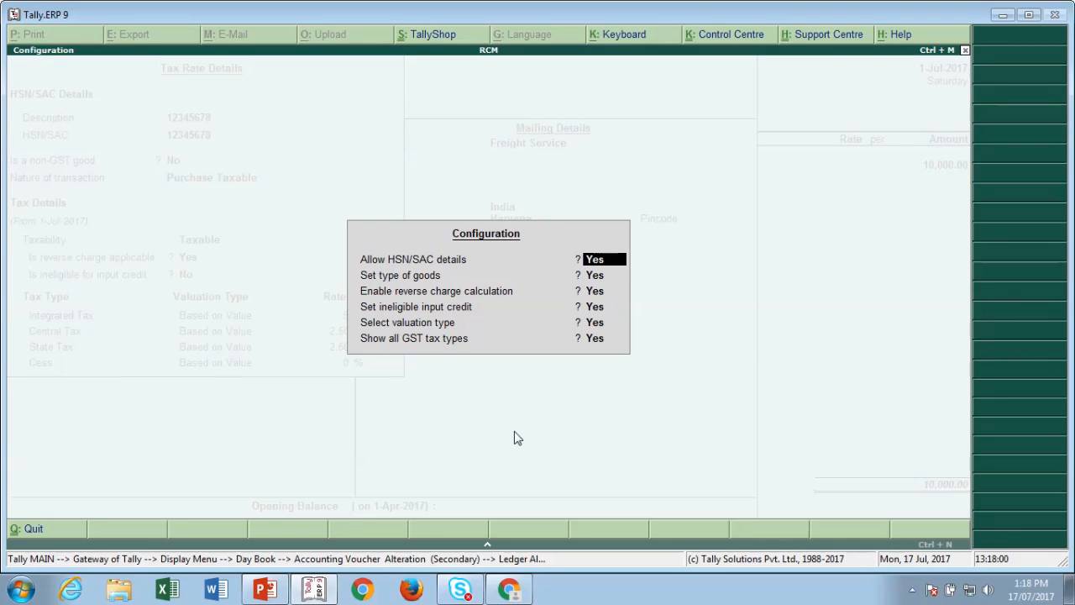
key("ctrl+a")
key("ctrl+a")
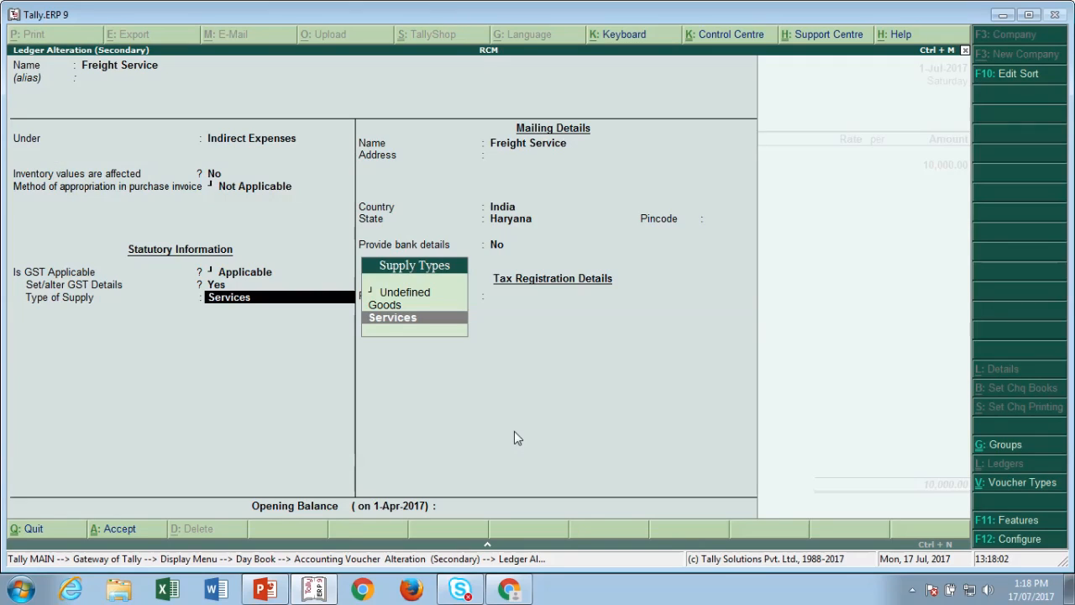
key("ctrl+a")
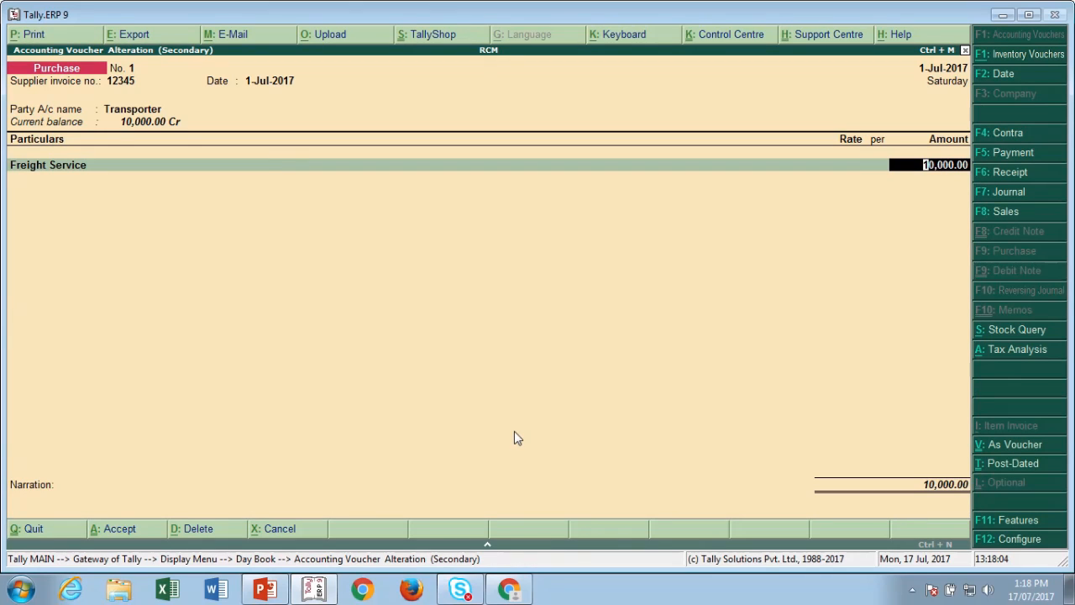
key("ctrl+a")
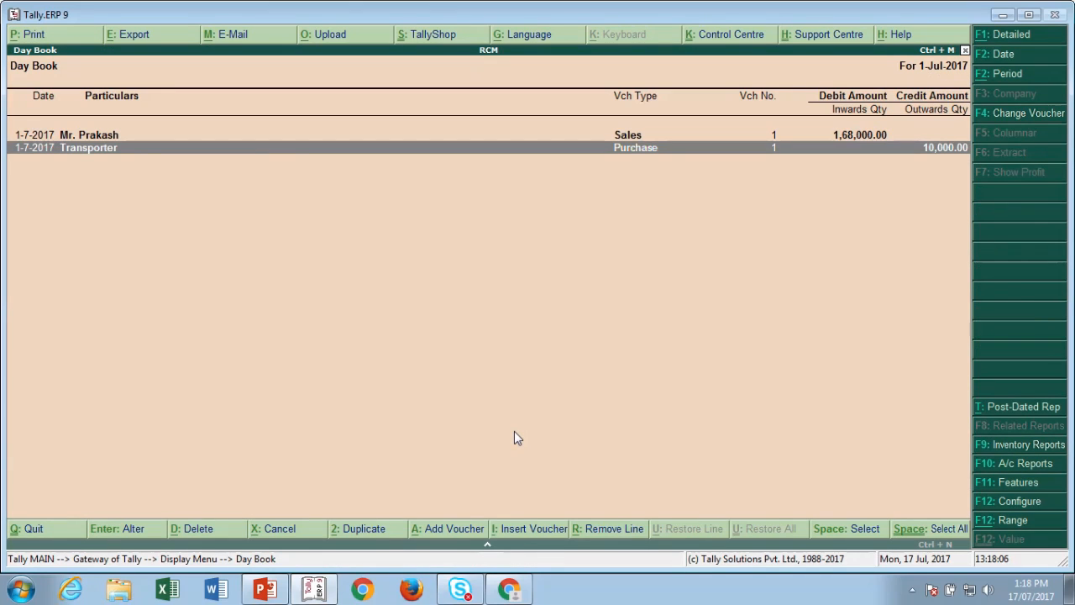
- Leave the Day Book and open the Balance Sheet in detailed view
key("Escape")
key("Escape")
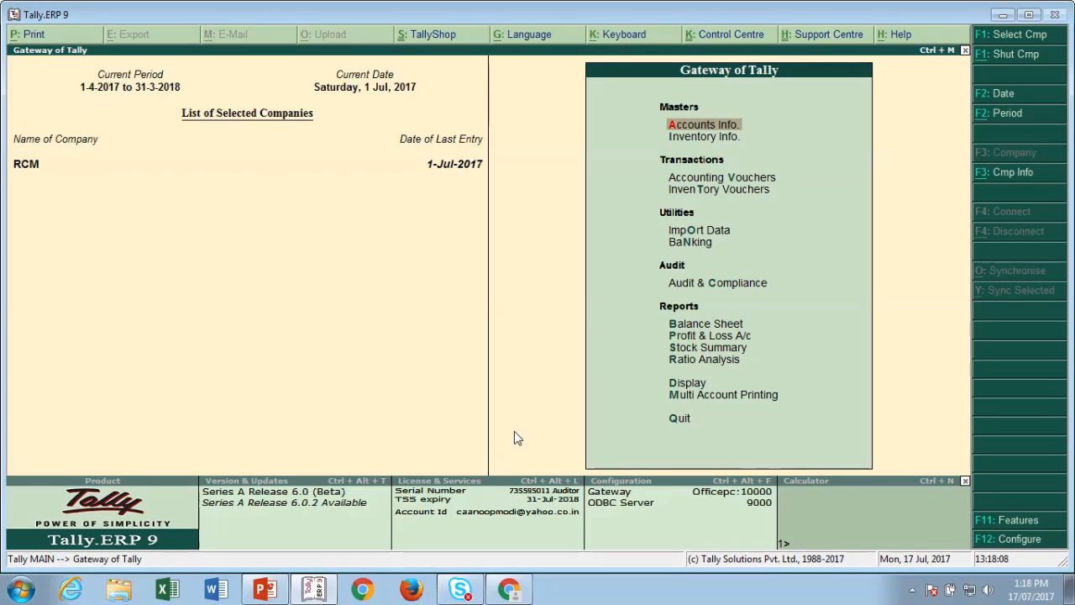
key("Down")
key("Down")
key("Down")
key("Down")
key("Down")
key("Down")
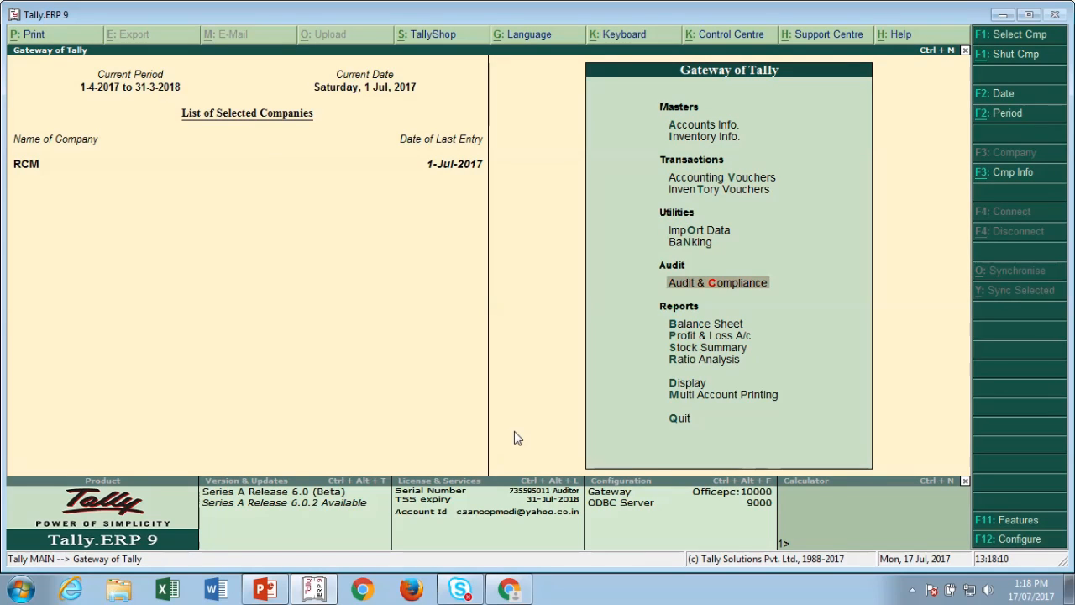
key("Down")
key("Down")
key("Up")
key("Return")
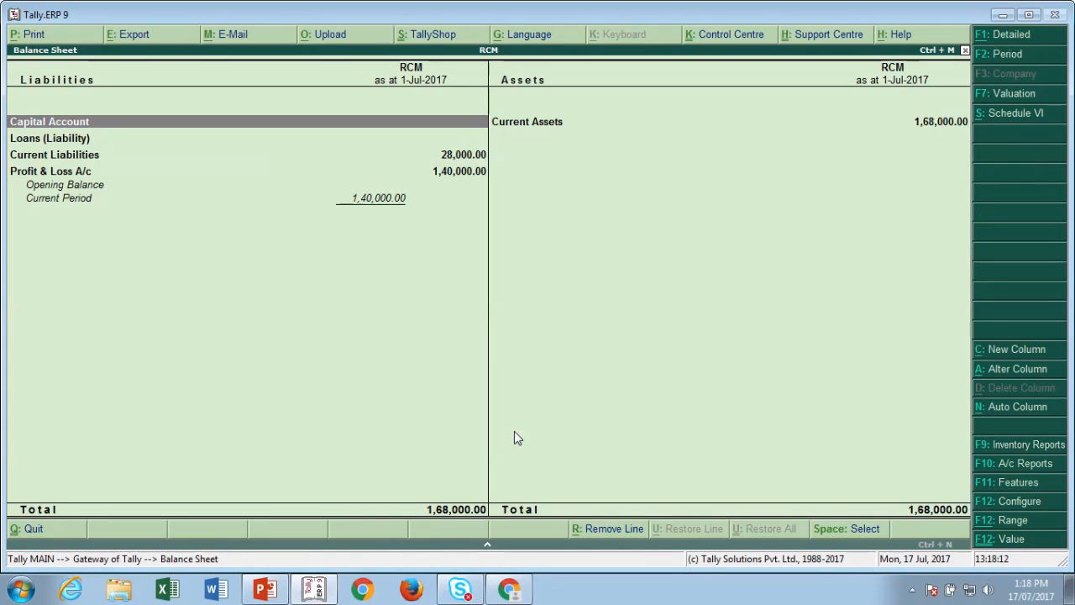
key("alt+F1")
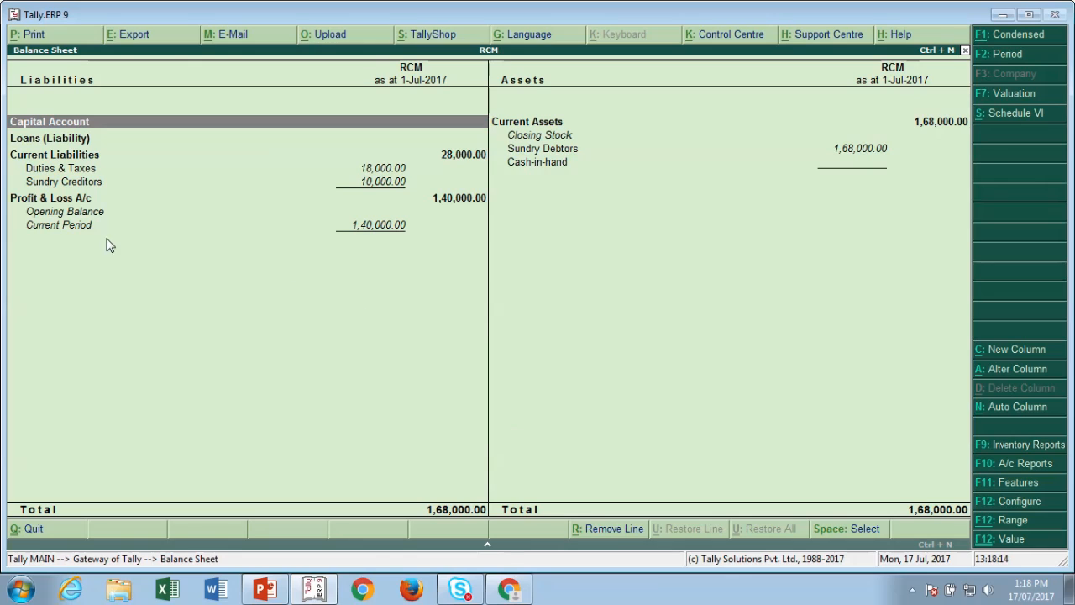
- Drill into Duties & Taxes down to the CGST voucher, then back out to the Gateway
left_click(73, 171)
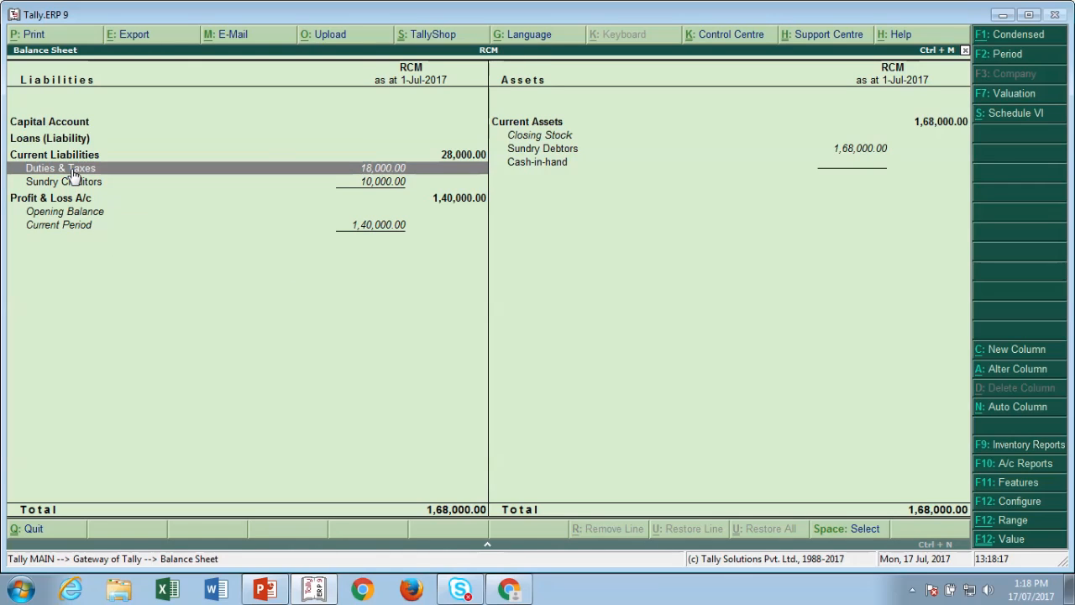
left_click(73, 173)
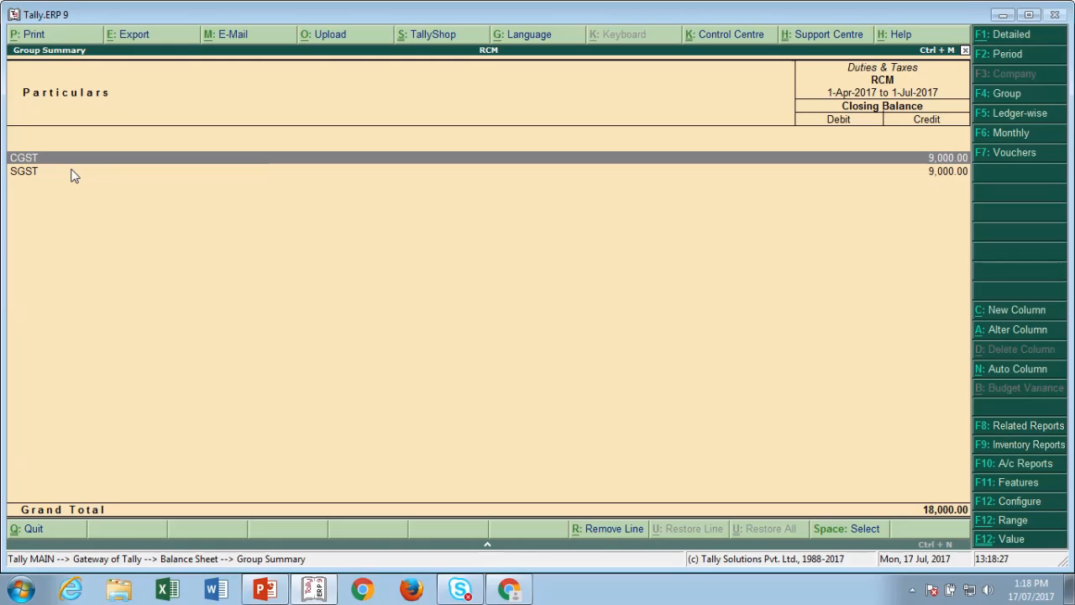
key("Return")
key("Return")
key("Return")
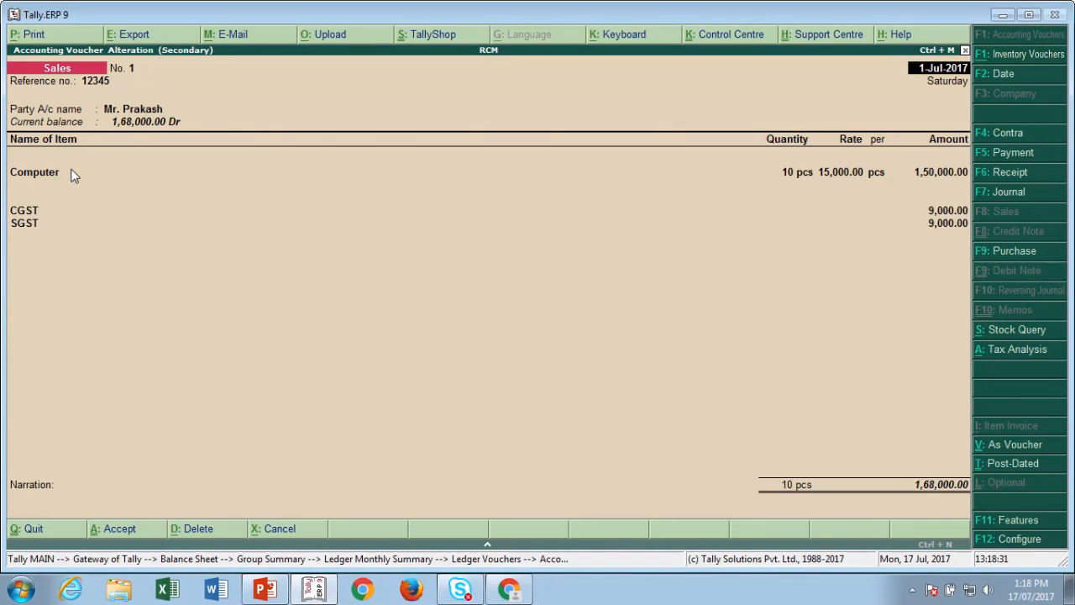
key("Escape")
key("Escape")
key("Escape")
key("Escape")
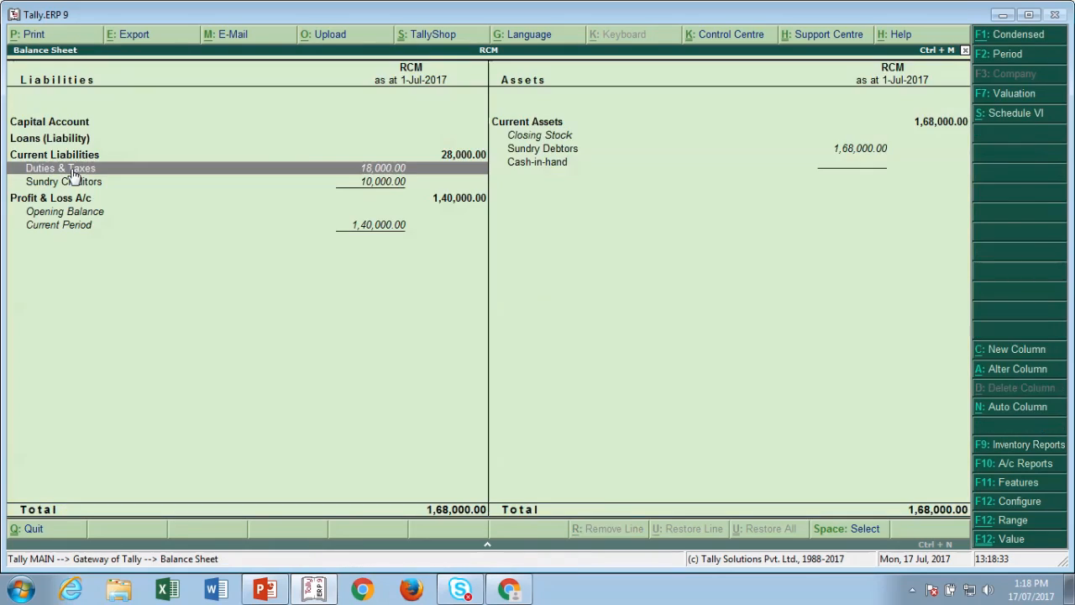
key("Escape")
key("Escape")
key("Escape")
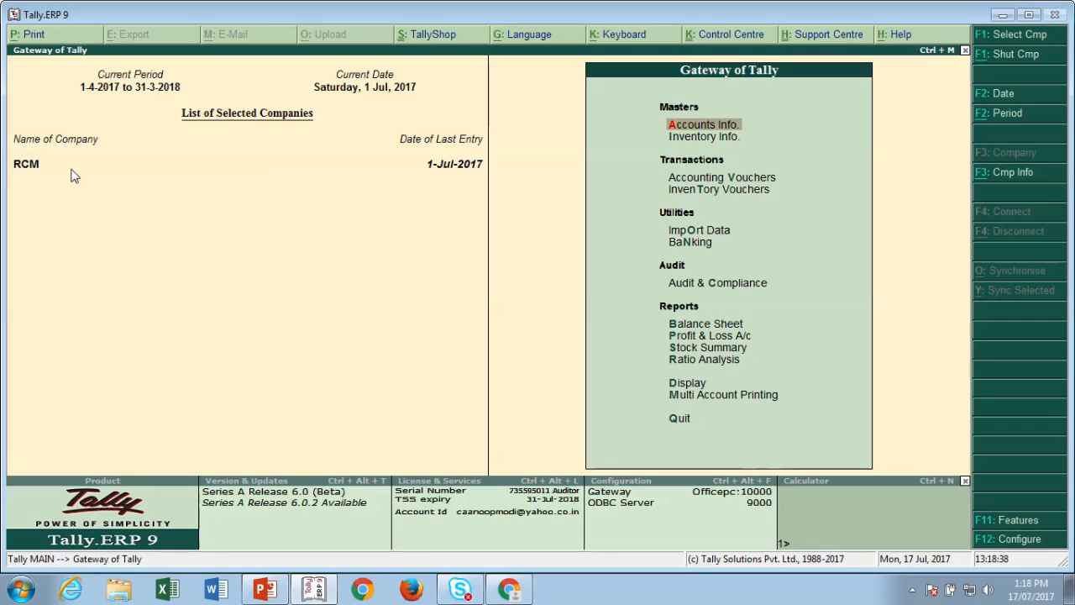
- Start a Journal as a GST Stat Adjustment: Increase of Tax Liability, Purchase under Reverse Charge
key("Down")
key("Down")
key("Return")
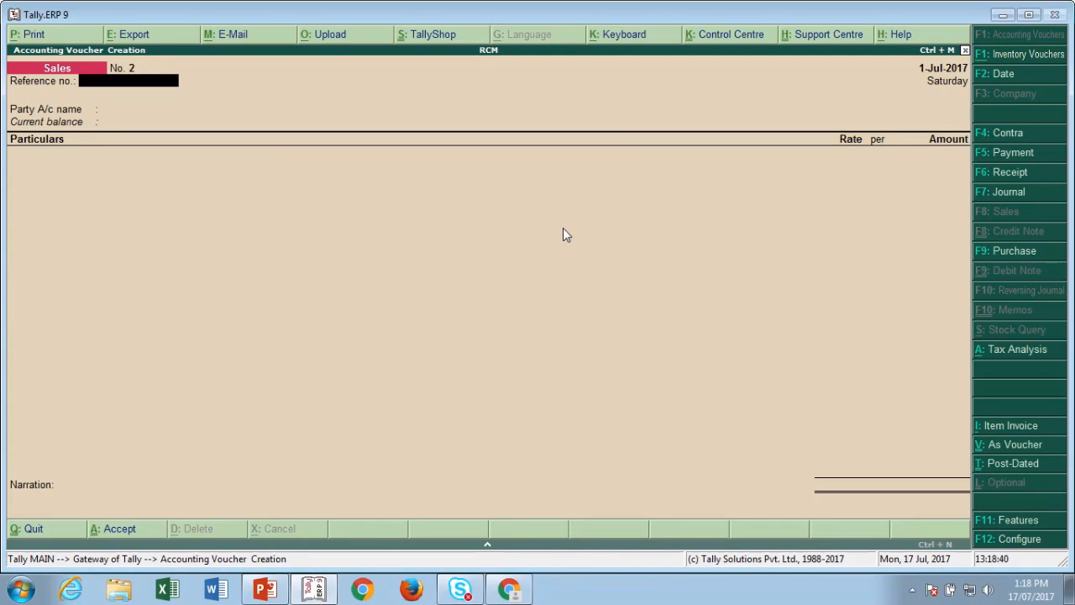
left_click(983, 192)
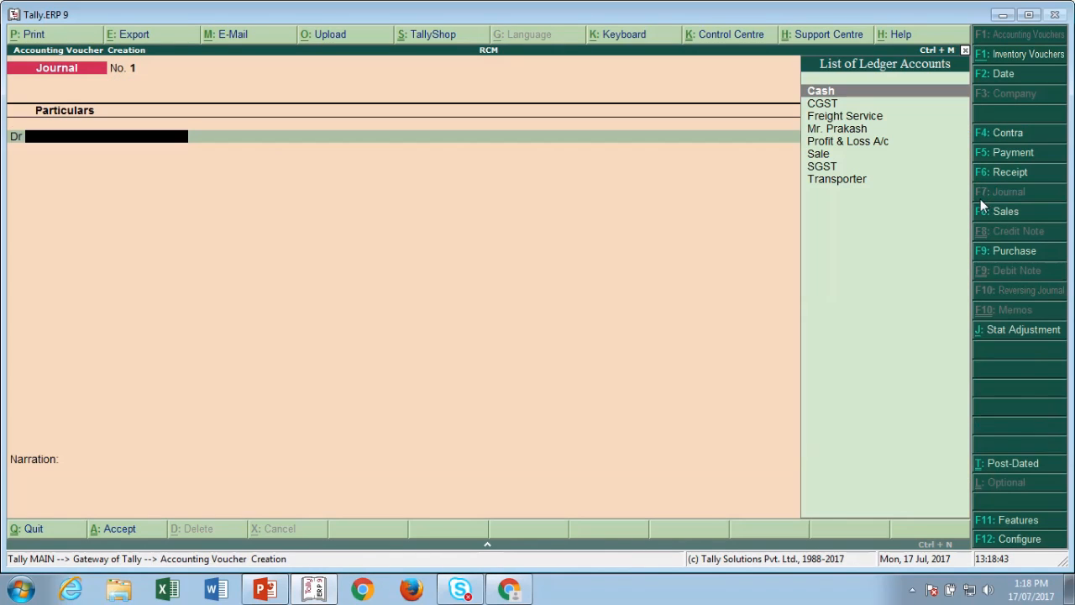
left_click(1005, 332)
key("Return")
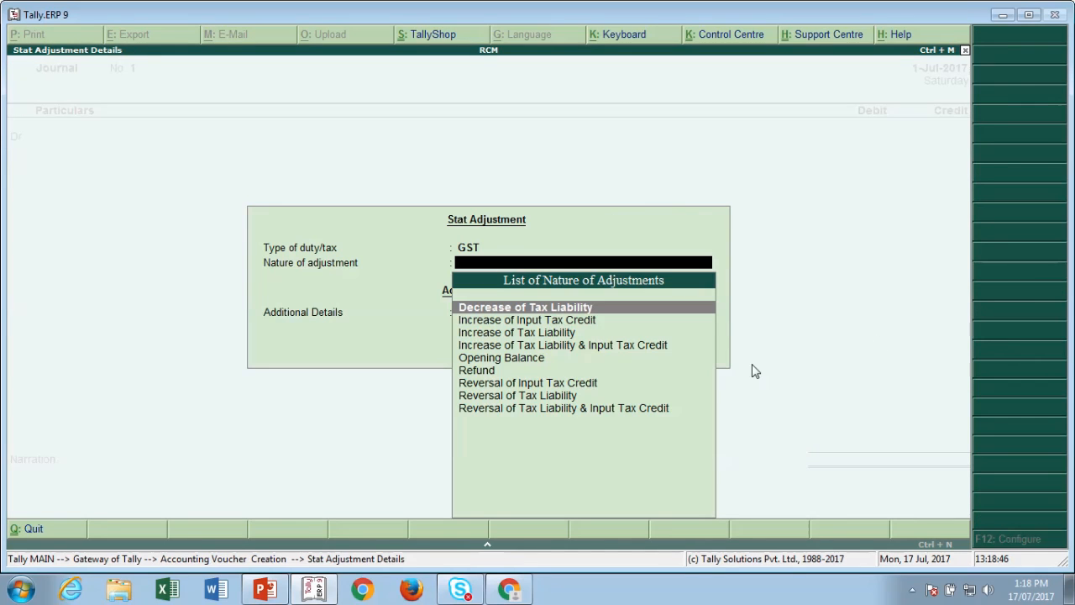
key("Down")
key("Down")
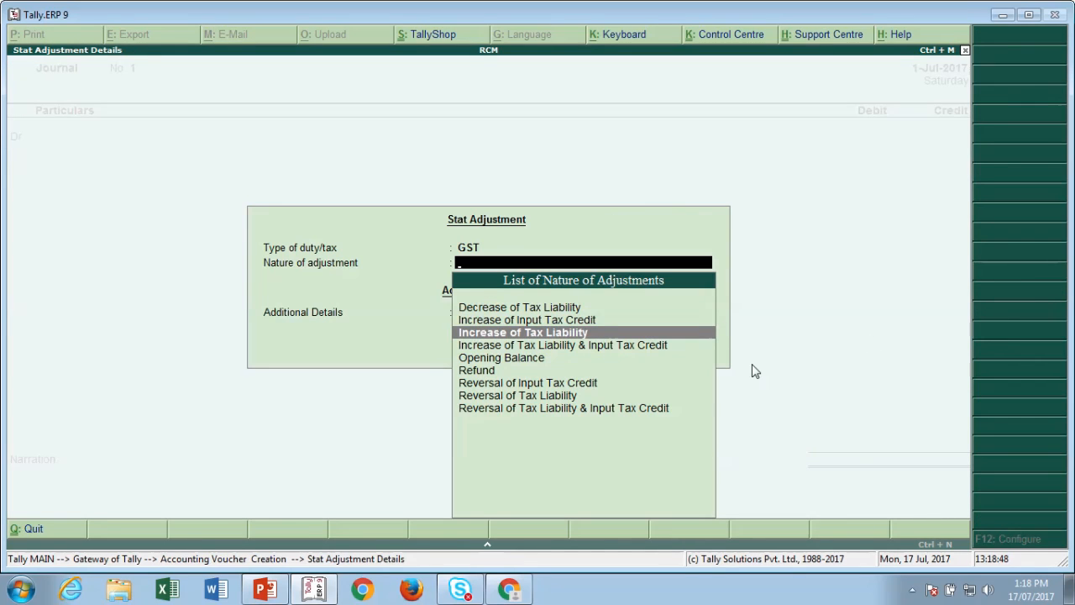
key("Return")
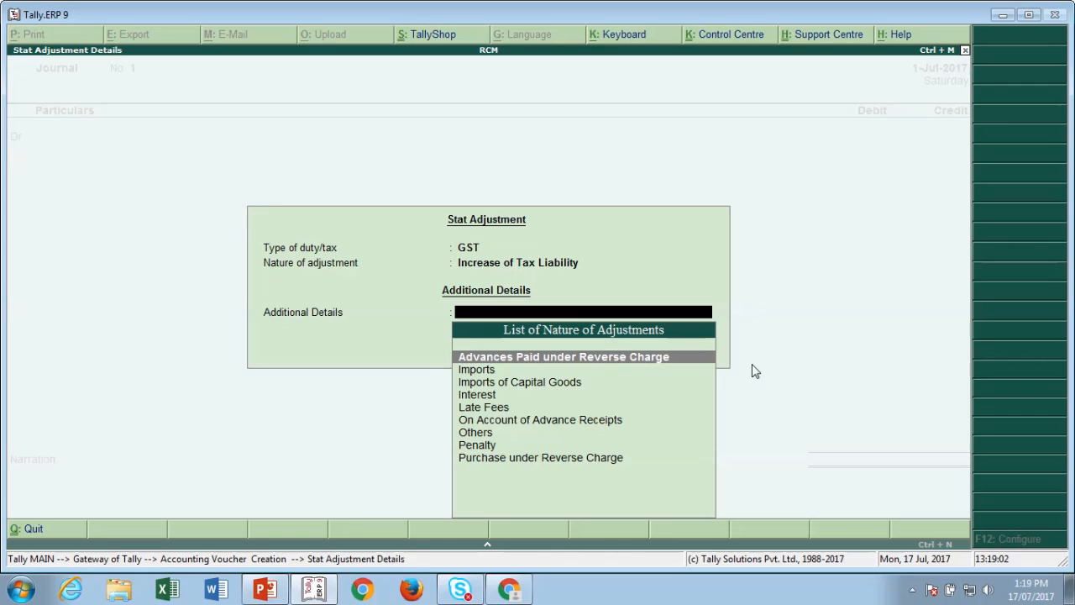
key("Down")
key("Down")
key("Down")
key("Down")
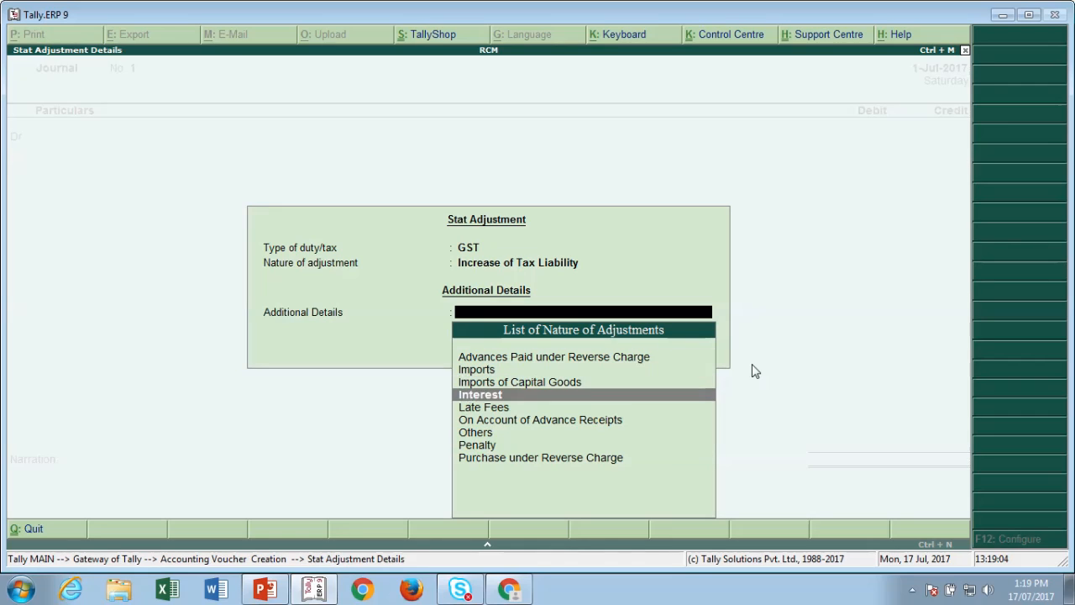
key("Up")
key("Up")
key("Up")
key("Down")
key("Down")
key("Down")
key("Down")
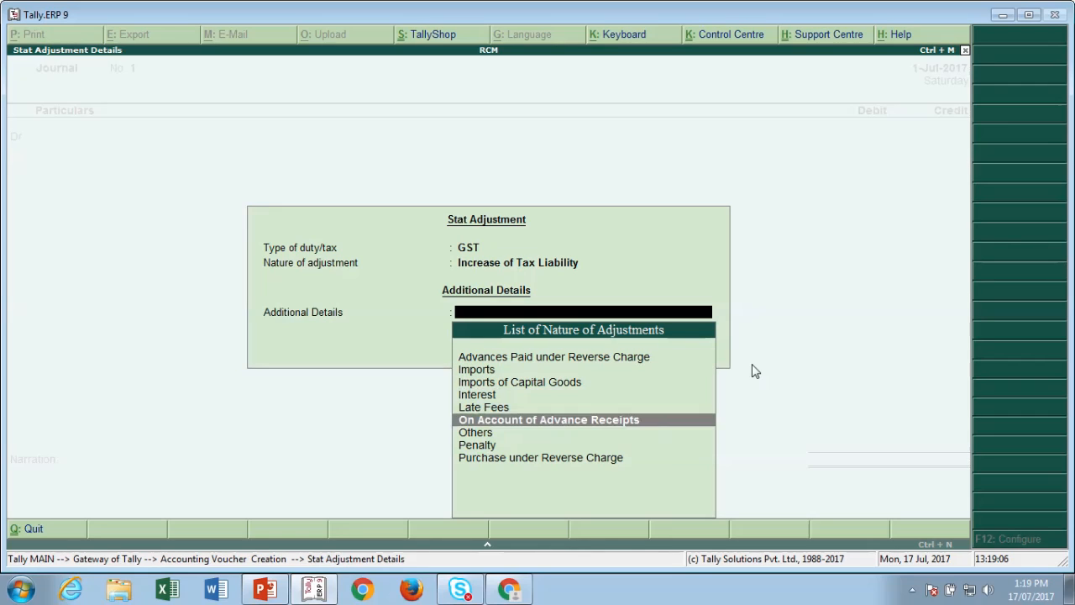
key("Down")
key("Down")
key("Down")
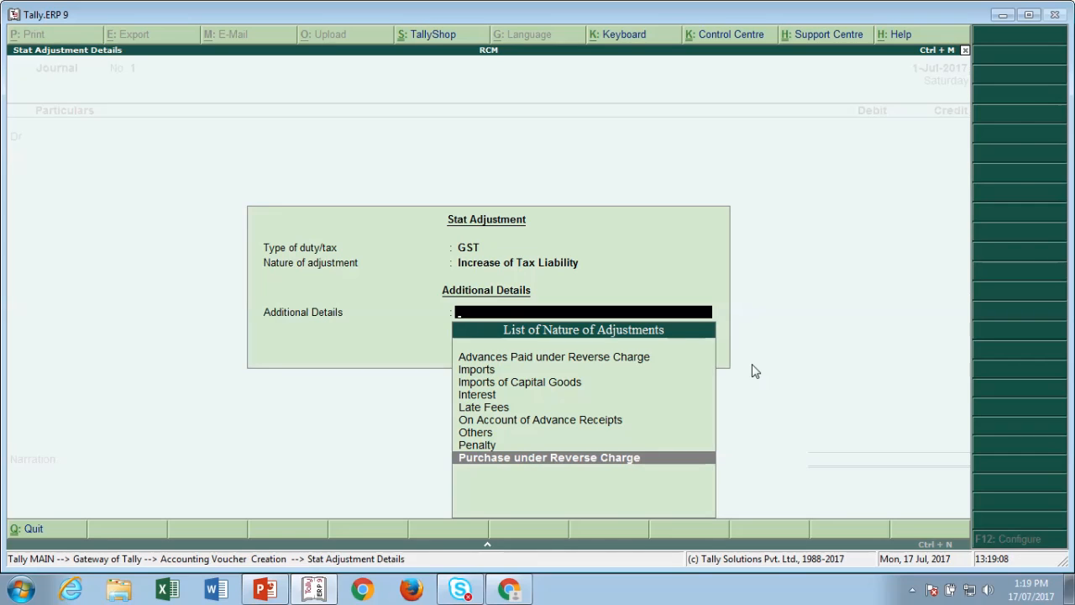
key("Return")
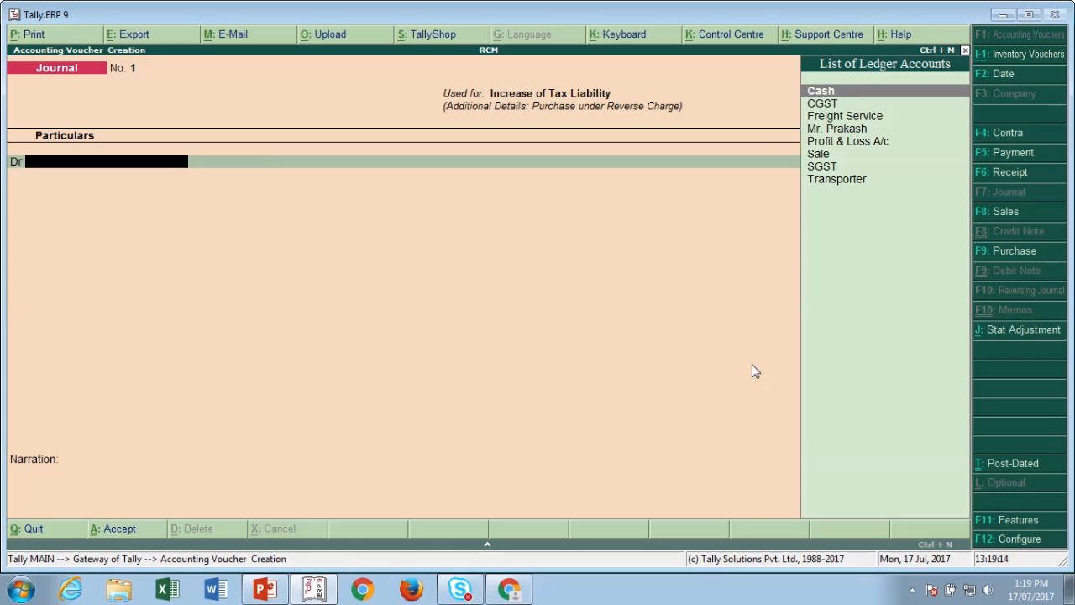
- Create a new ledger 'Reverse Charge' under Current Assets
key("alt+c")
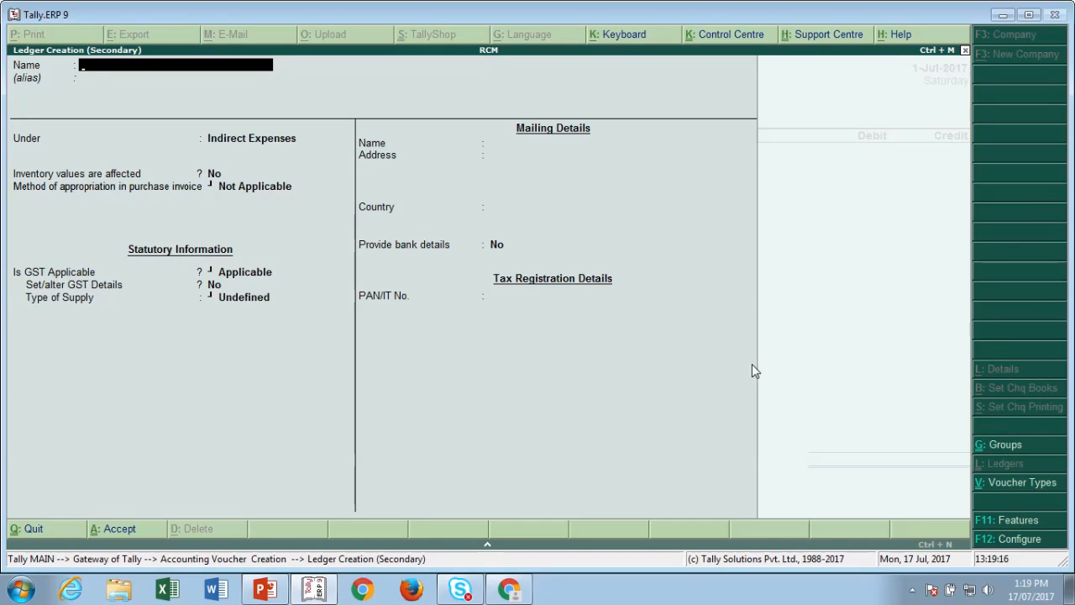
type("Reverse Charge")
key("Return")
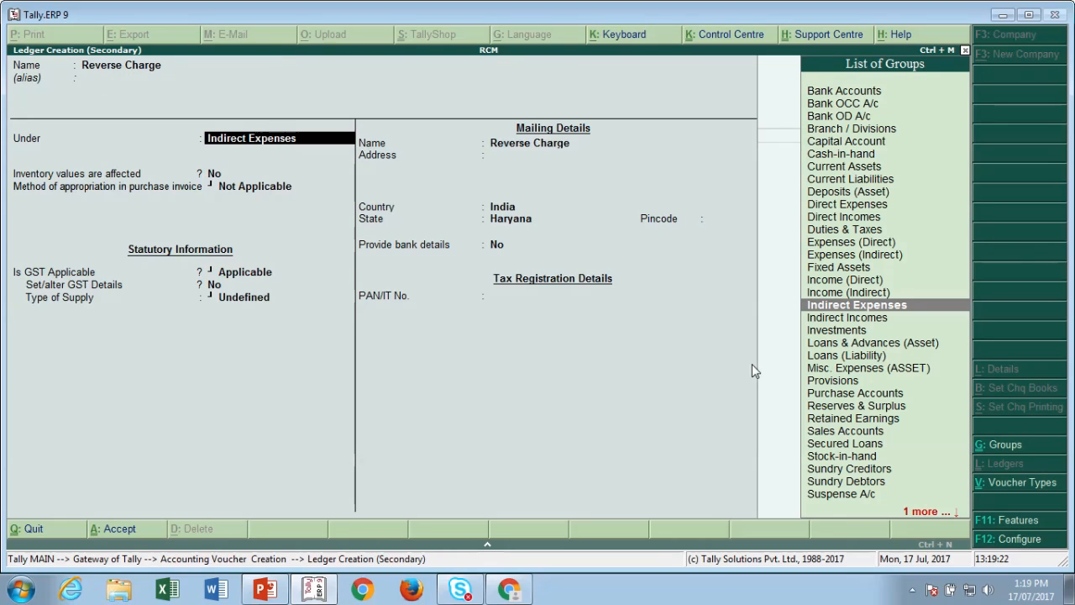
type("Cu")
key("Up")
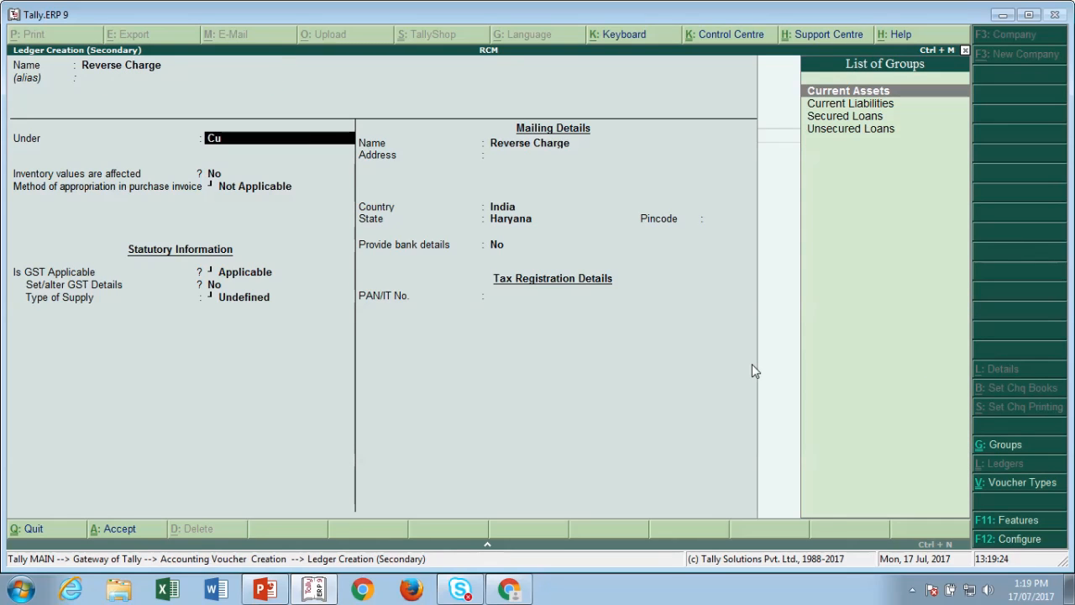
key("Return")
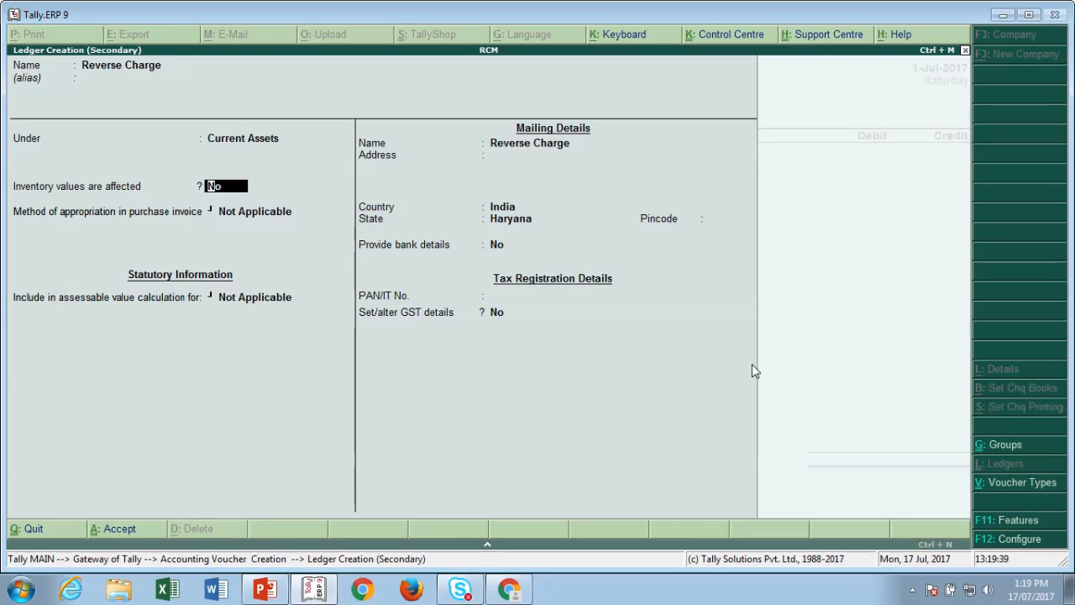
key("ctrl+a")
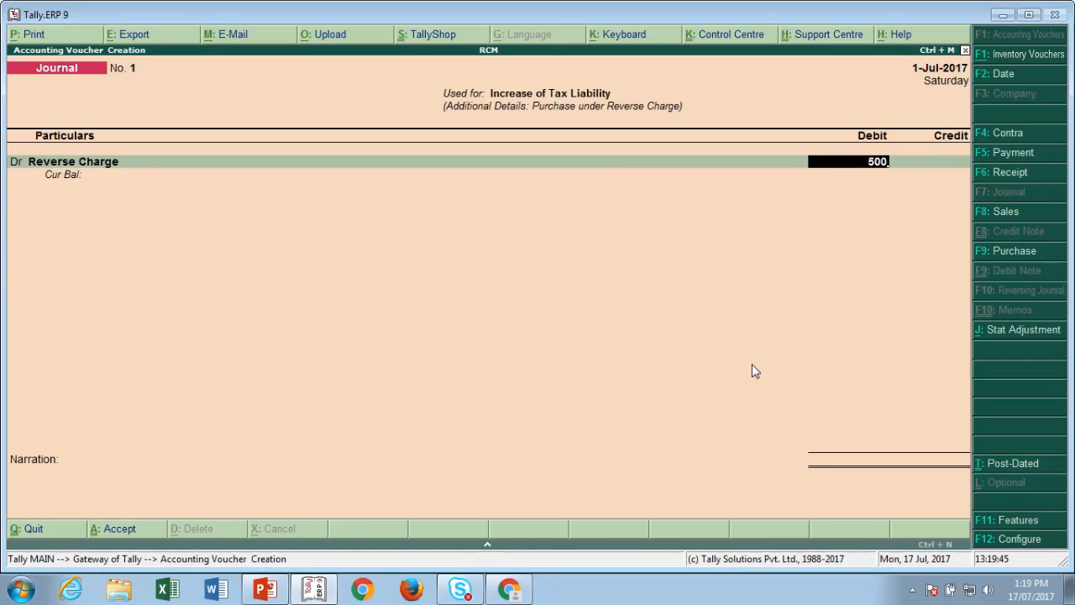
- Debit Reverse Charge 500 and credit CGST and SGST 250 each, saving Journal No. 1
key("Return")
key("Return")
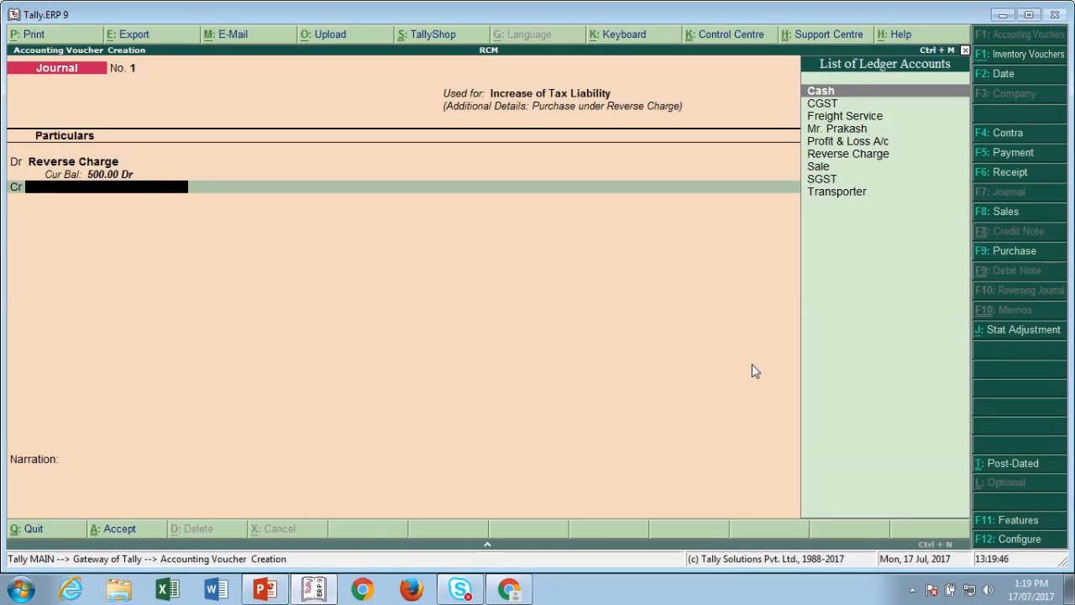
type("cg")
key("Return")
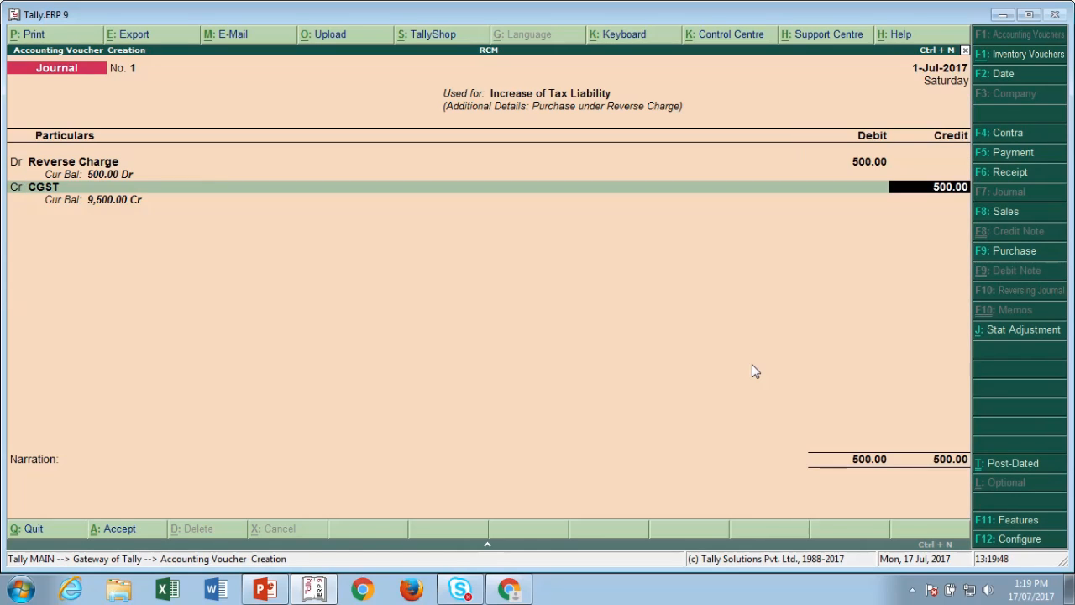
type("250")
key("Return")
key("Return")
type("Sg")
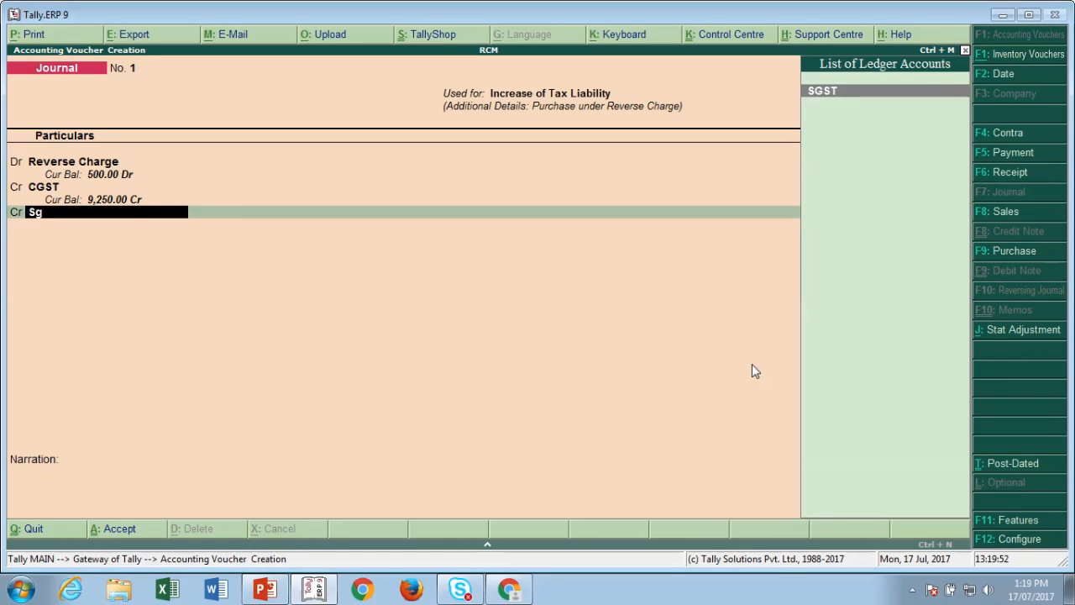
key("Return")
key("Return")
key("Return")
key("Return")
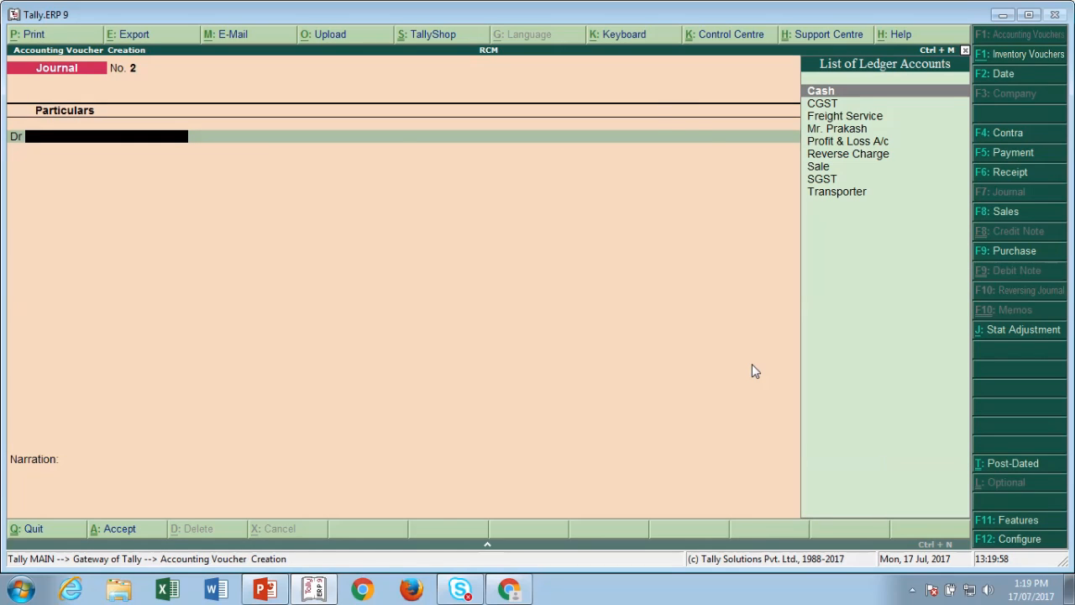
key("Escape")
key("Escape")
key("Escape")
key("Down")
key("Down")
key("Down")
key("Down")
key("Down")
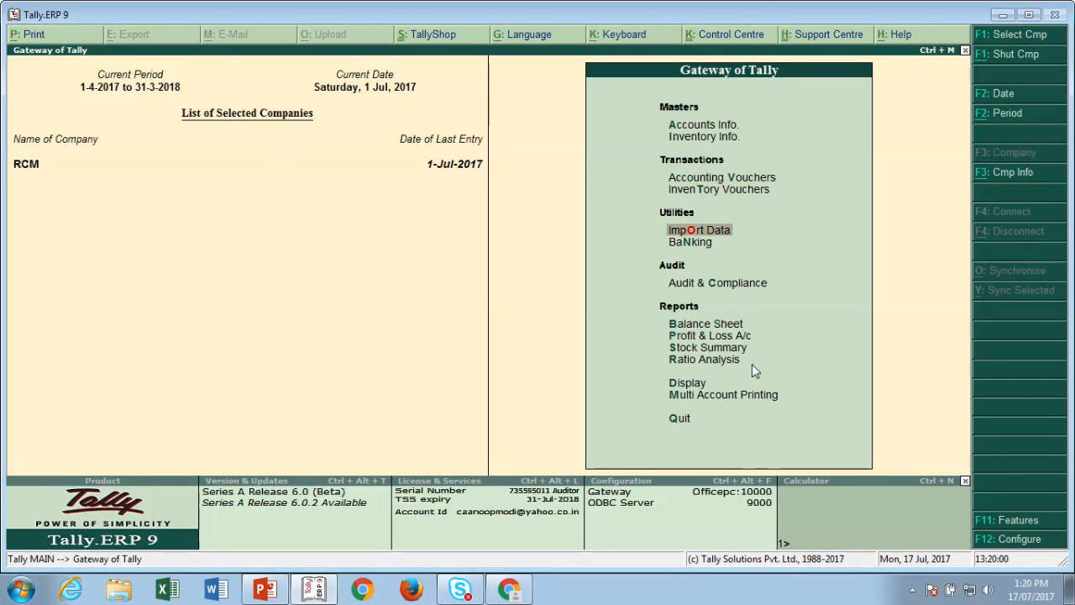
key("Return")
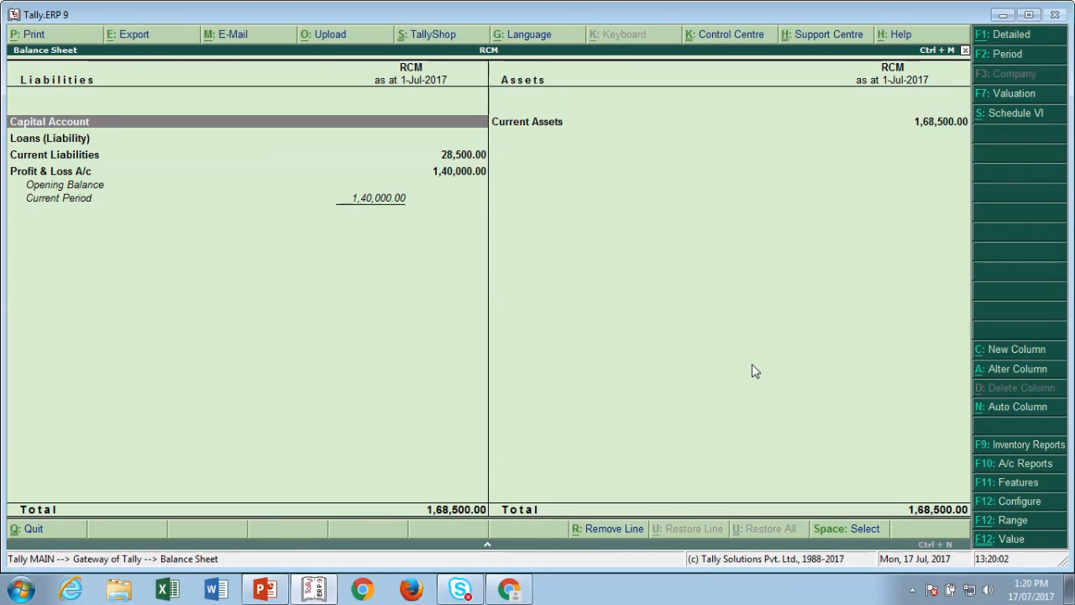
key("alt+F1")
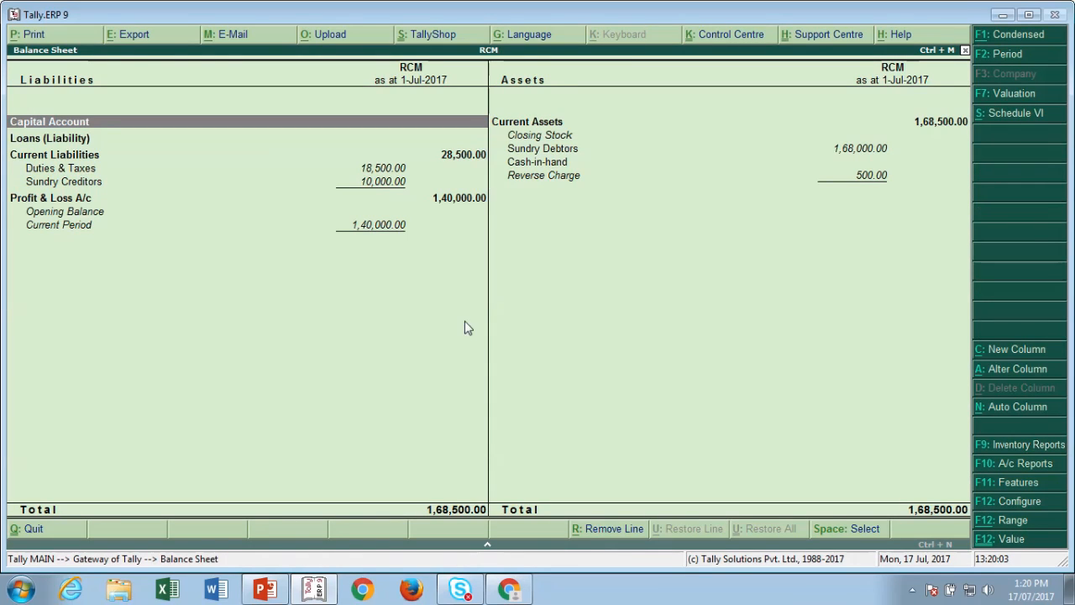
left_click(377, 171)
key("Return")
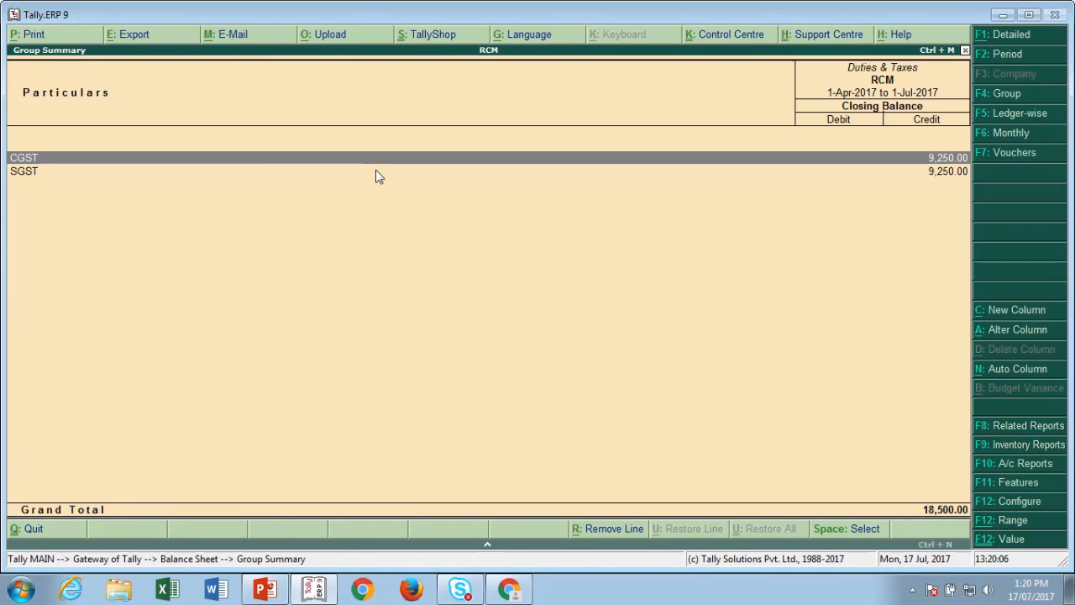
key("Return")
key("Return")
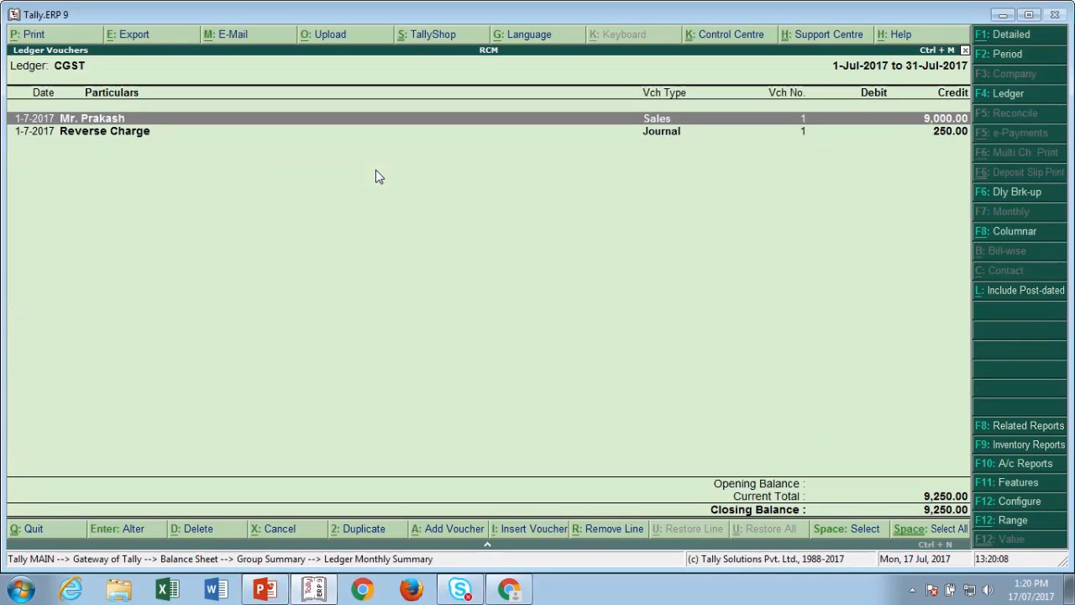
key("Down")
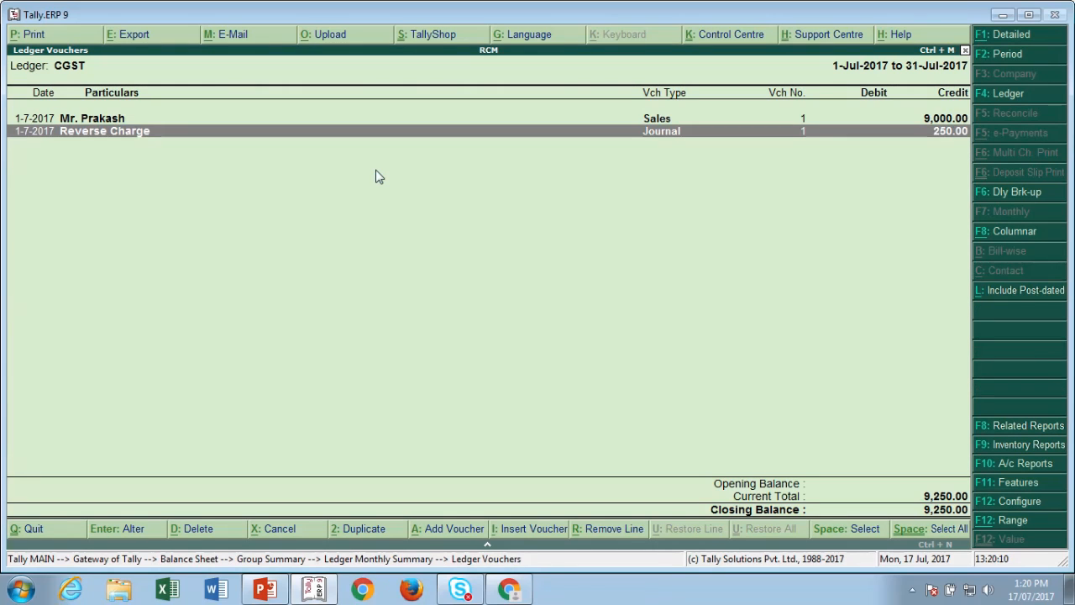
key("Escape")
key("Escape")
key("Escape")
key("Escape")
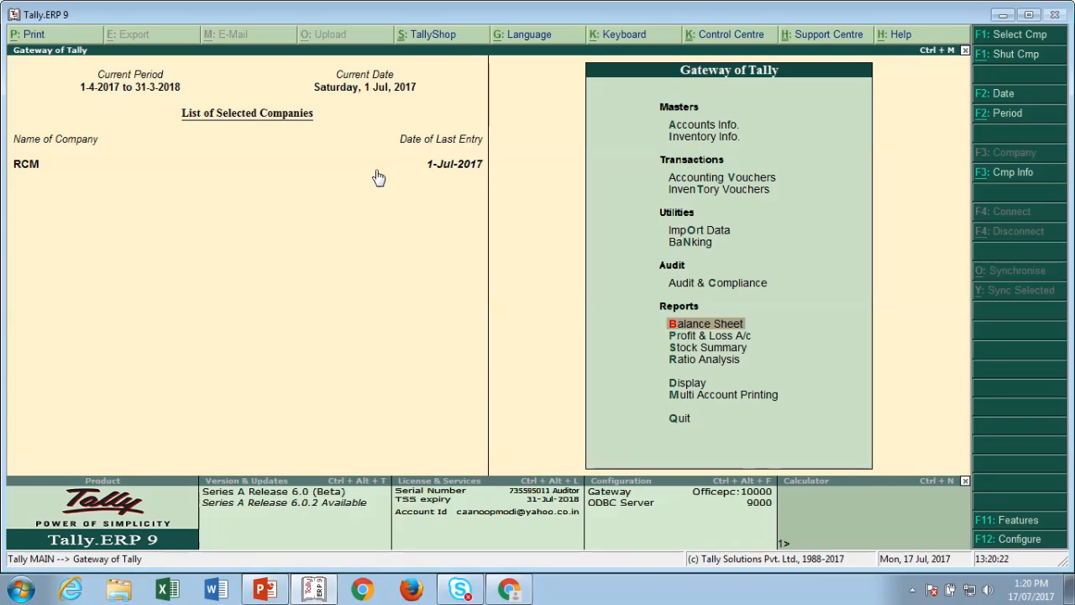
key("d")
key("o")
key("Return")
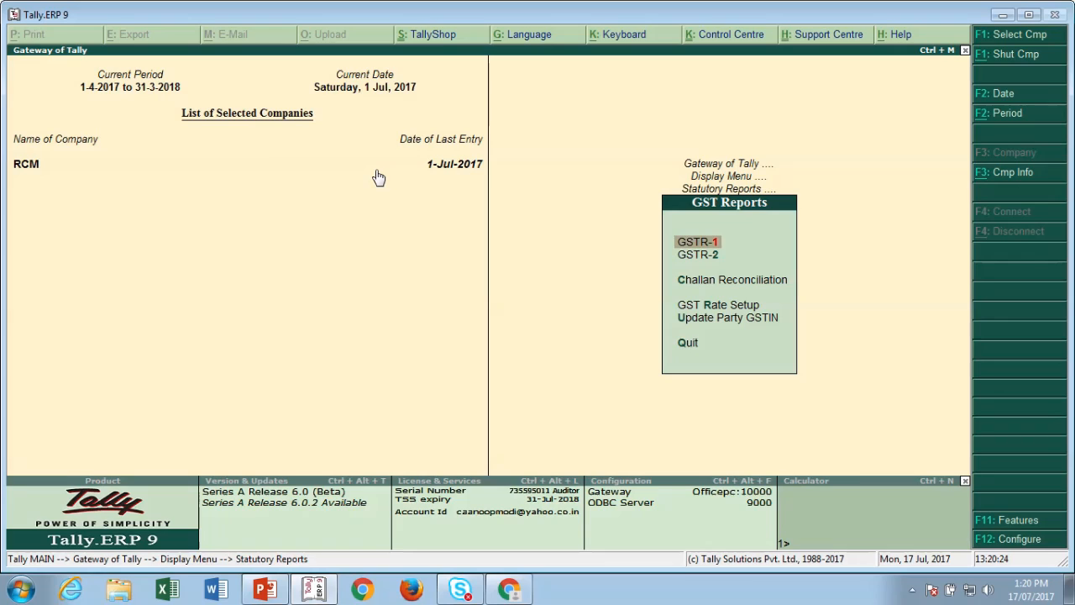
key("Down")
key("Return")
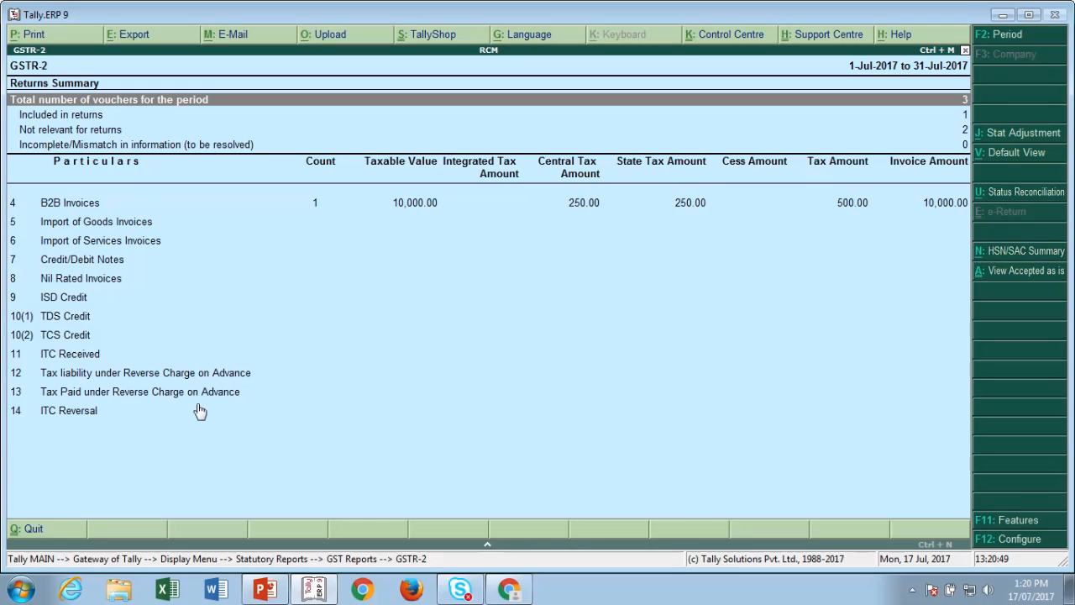
key("Escape")
key("Escape")
key("Escape")
key("Escape")
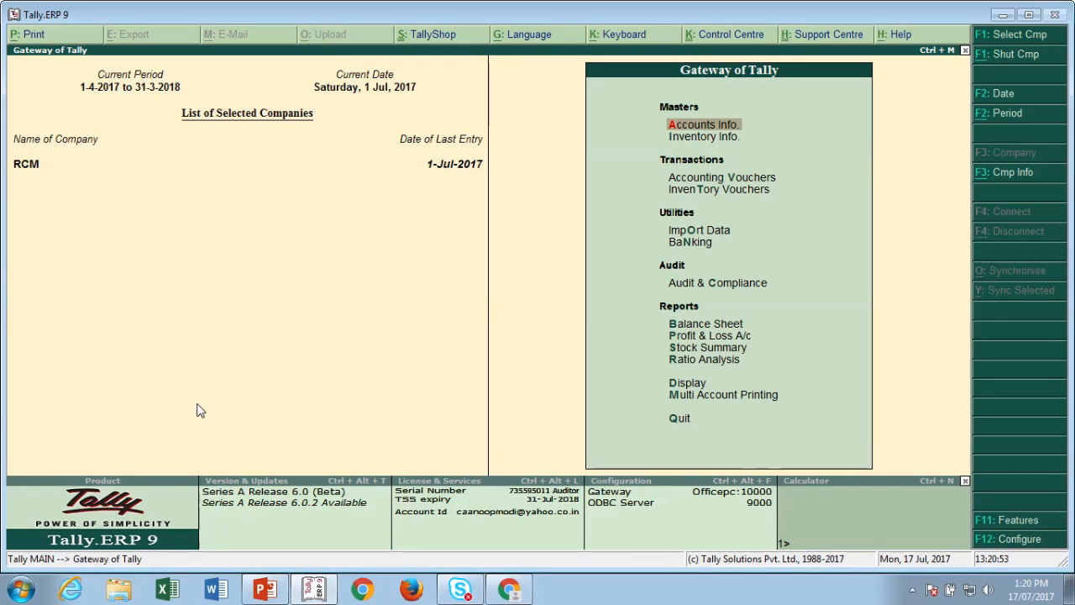
- Open a new accounting voucher and set its date to 15-Aug-2017
key("Down")
key("Down")
key("Down")
key("Down")
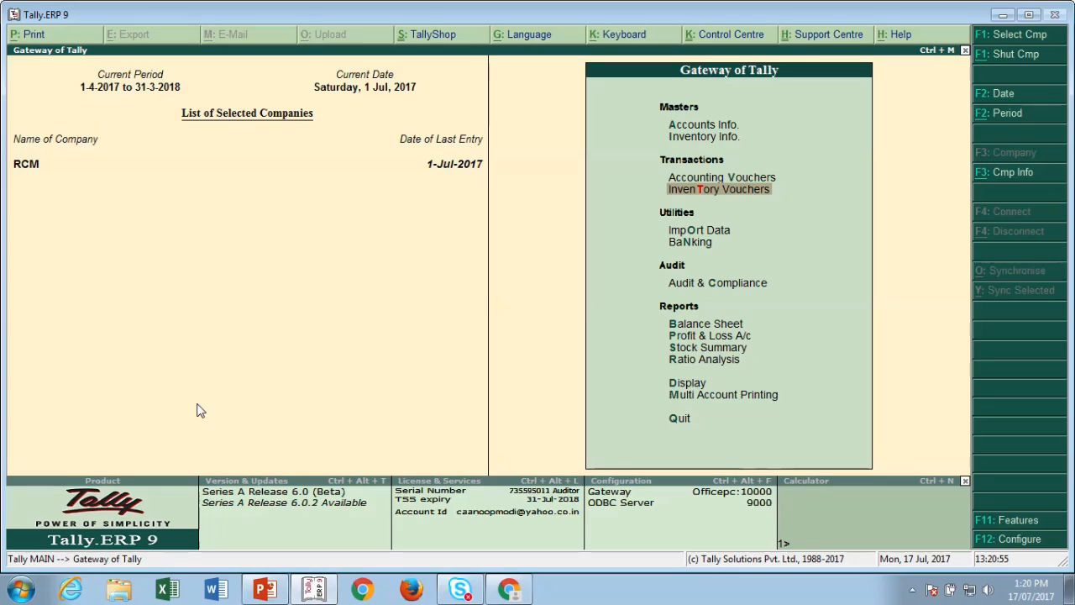
key("Up")
key("Up")
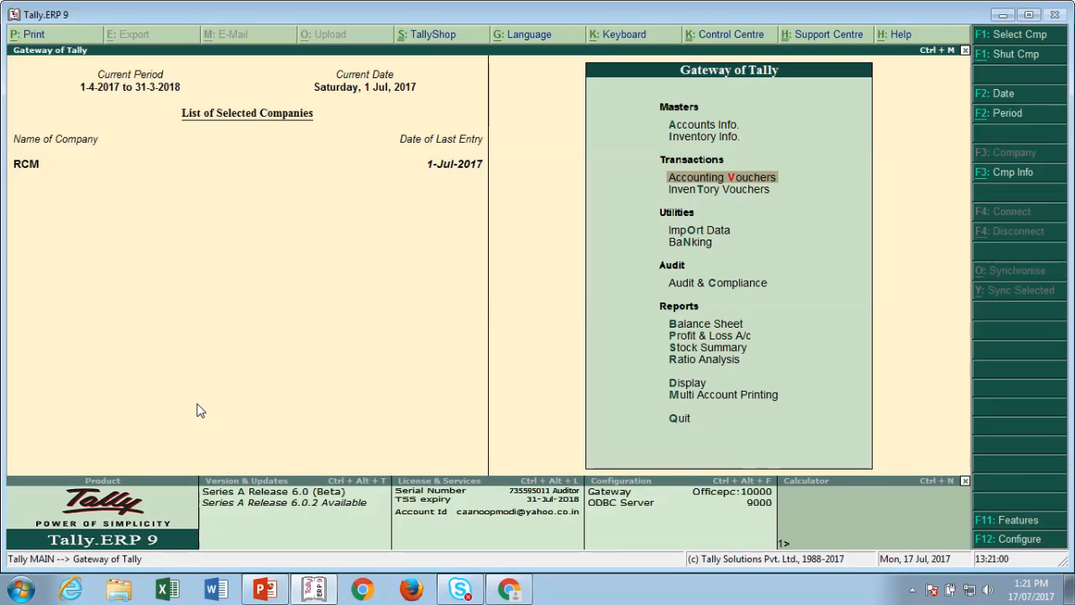
key("Return")
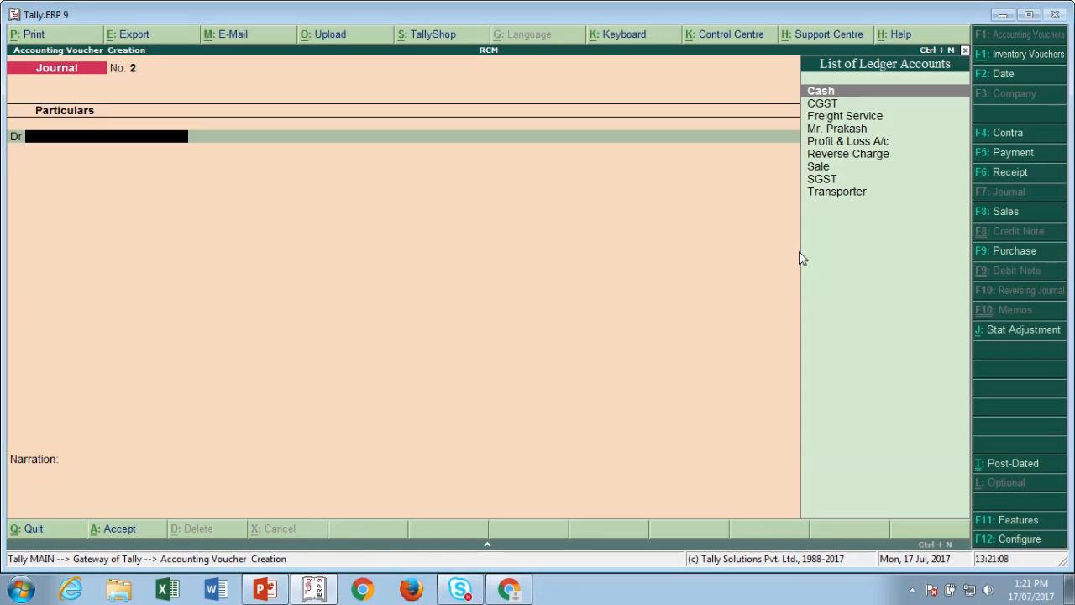
key("F2")
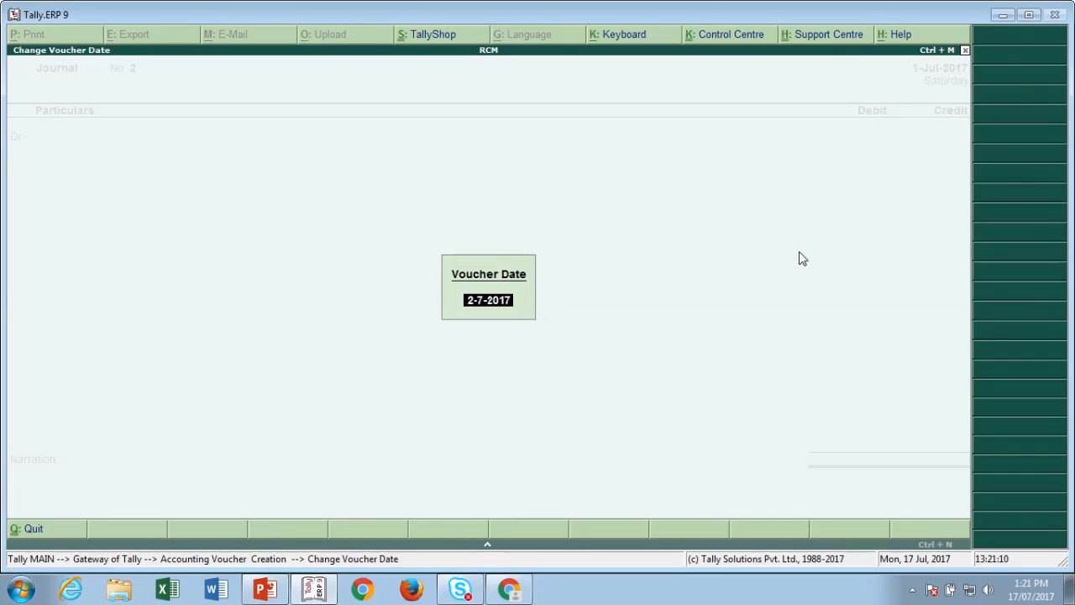
type("15.8.17")
key("Return")
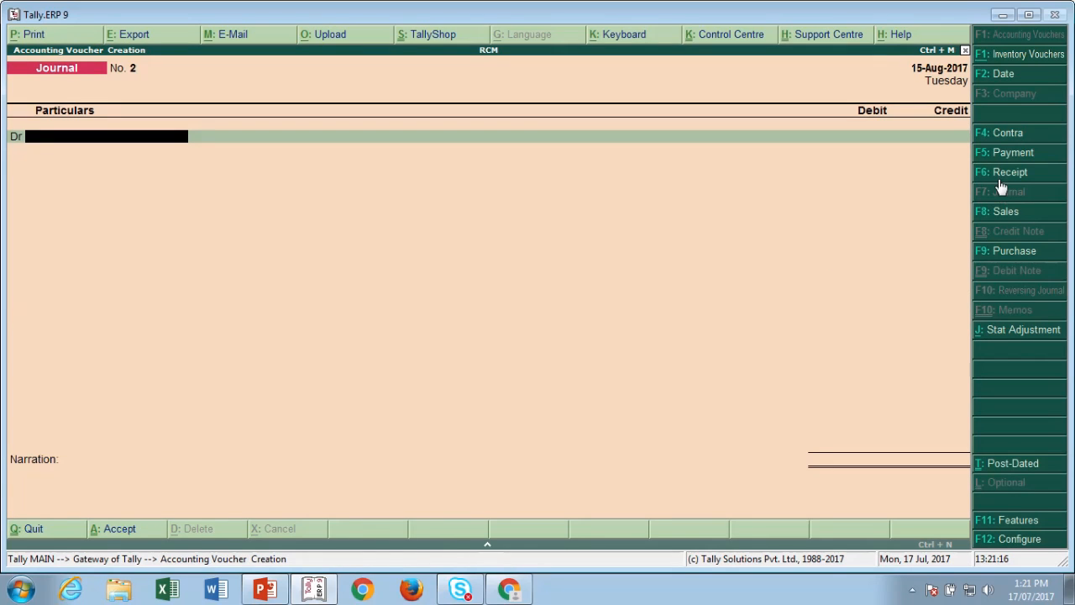
- Make it a GST Stat Payment from 1-Jul-2017 with payment type Recipient Liability
left_click(1001, 154)
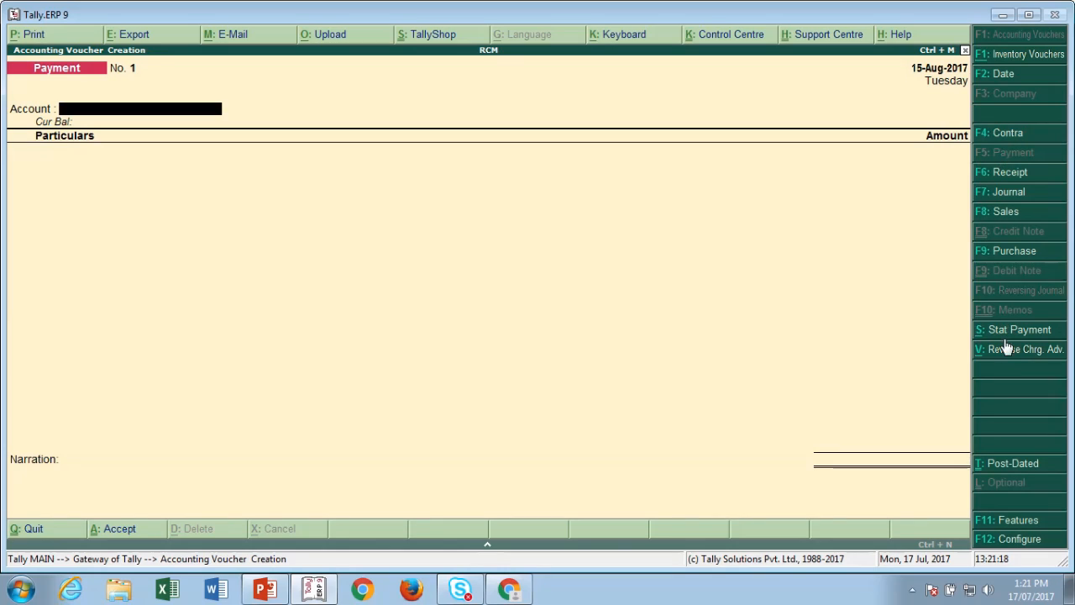
left_click(1004, 328)
key("Return")
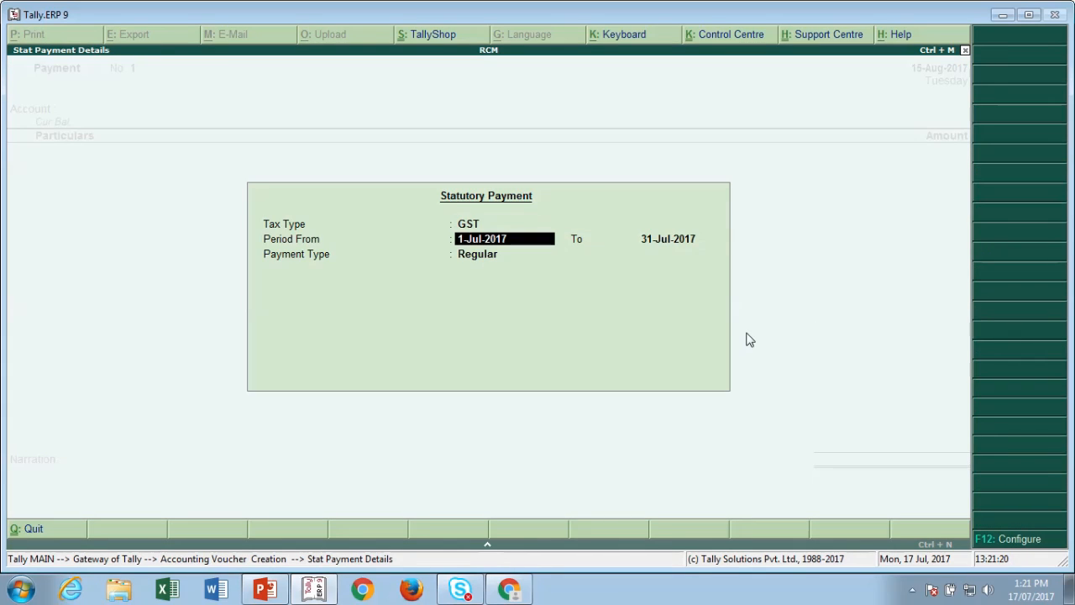
key("Return")
key("Return")
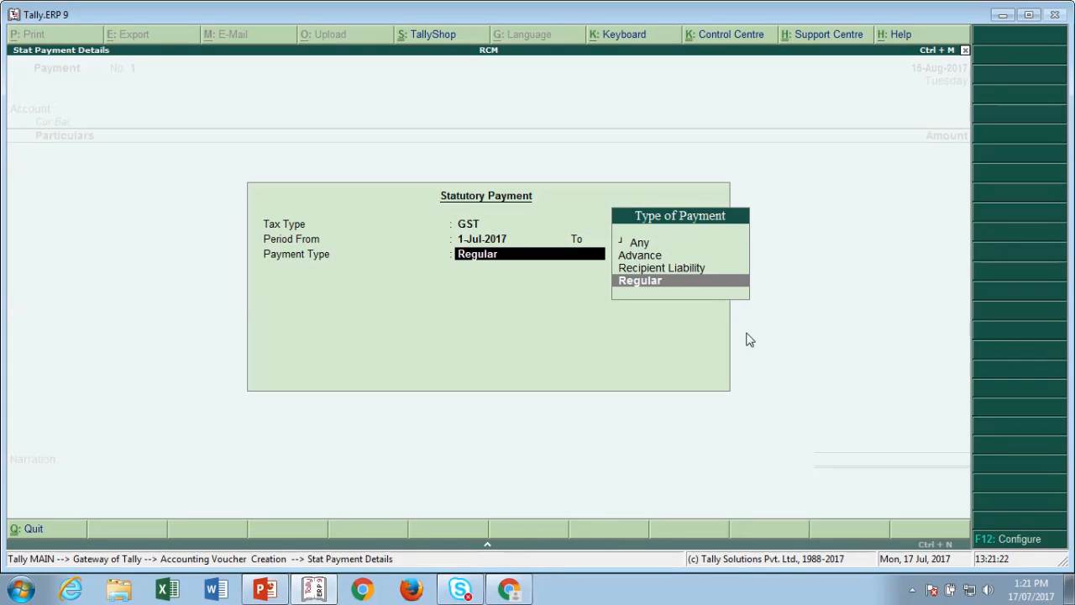
key("Up")
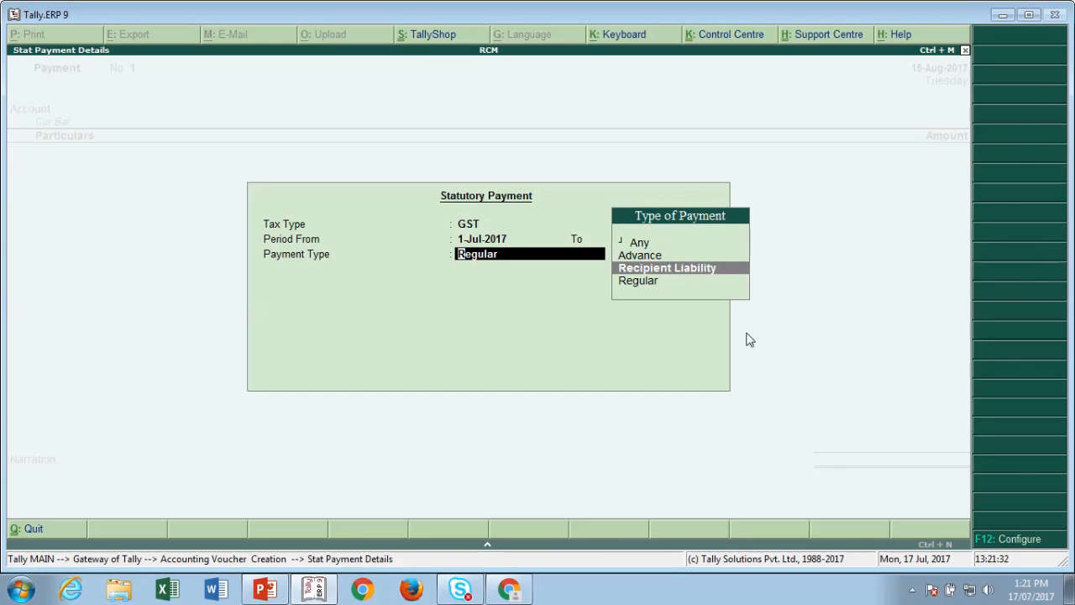
key("Return")
type("Ca")
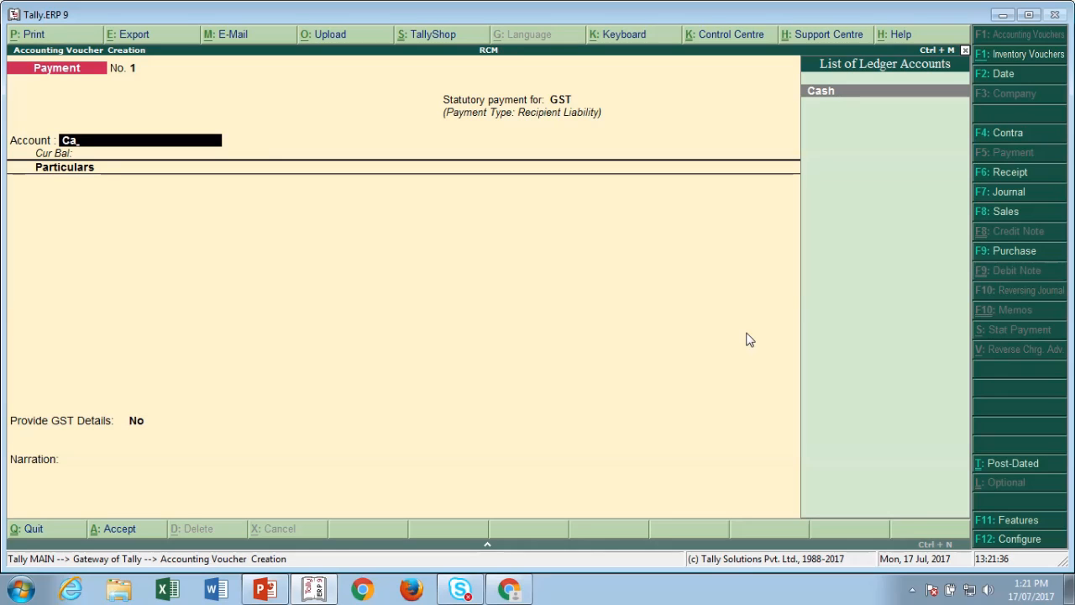
- Pay CGST 250 and SGST 250 from the Cash account, totalling 500.00
key("Return")
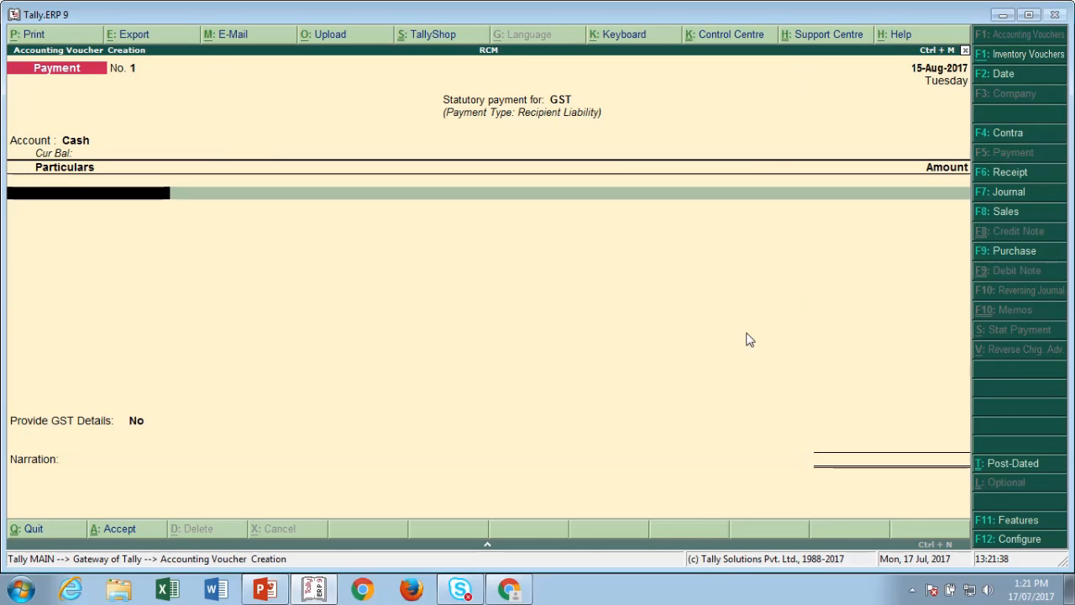
type("Cg")
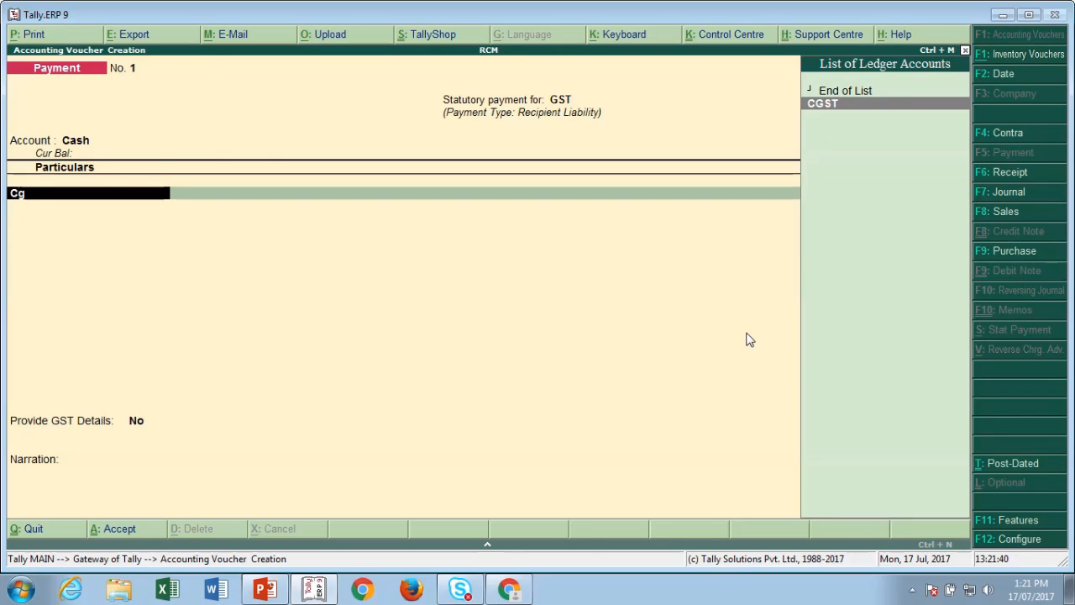
key("Return")
type("25")
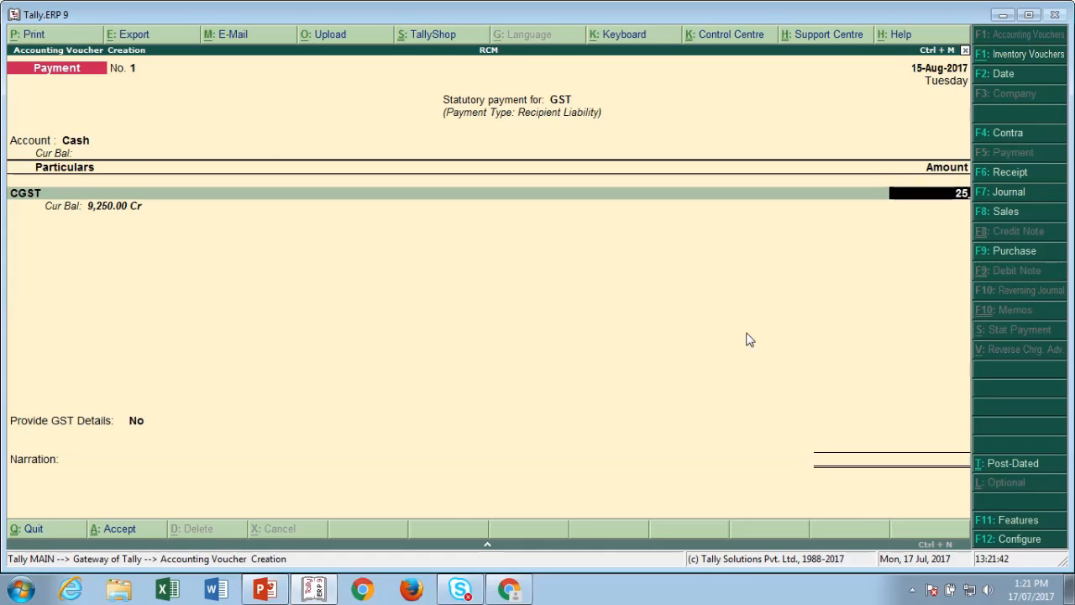
type("0")
key("Return")
type("Sg")
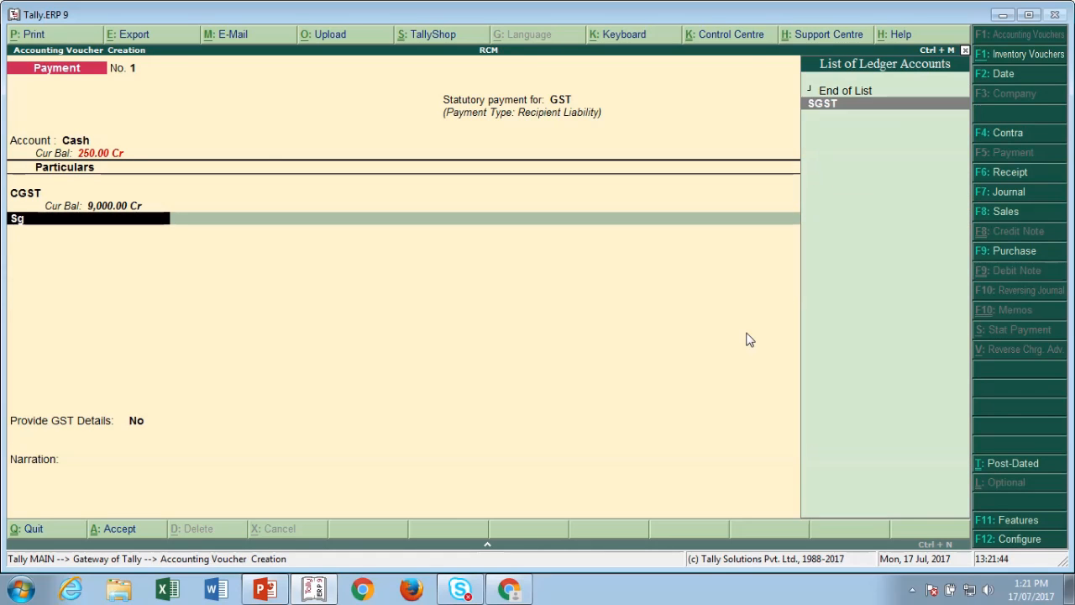
key("Return")
type("250")
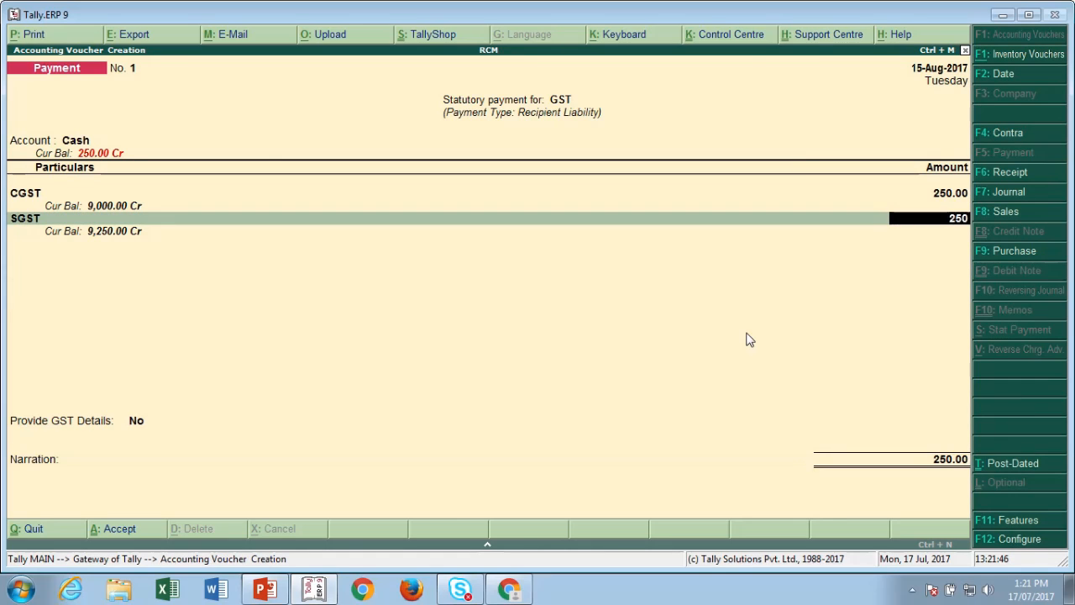
key("Return")
key("Return")
key("Down")
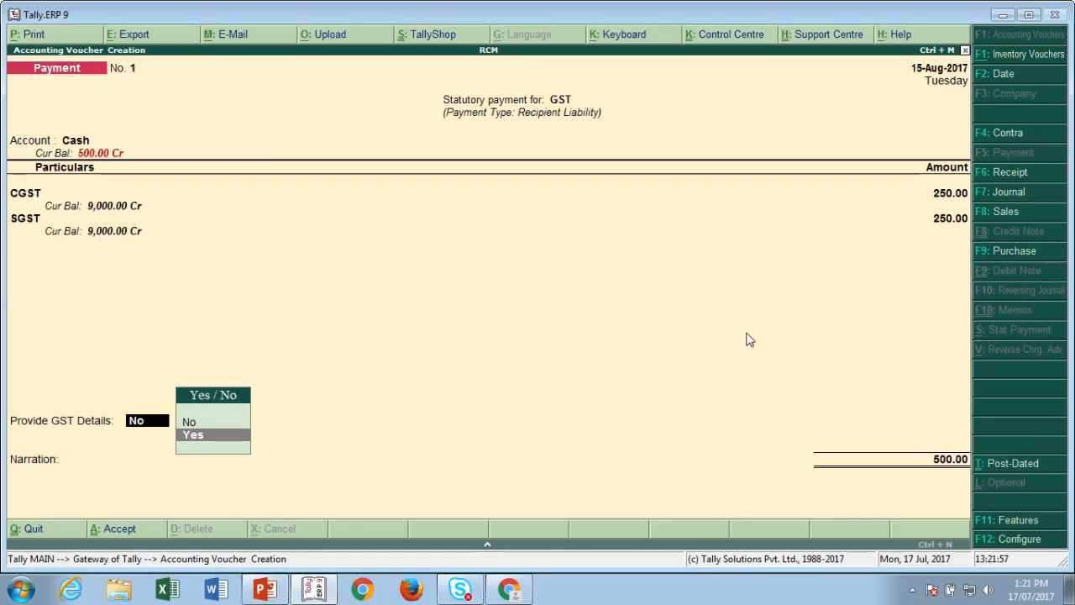
- Provide GST details with Net Banking (e-payments) as mode, leave bank fields blank, and save
type("y")
key("Return")
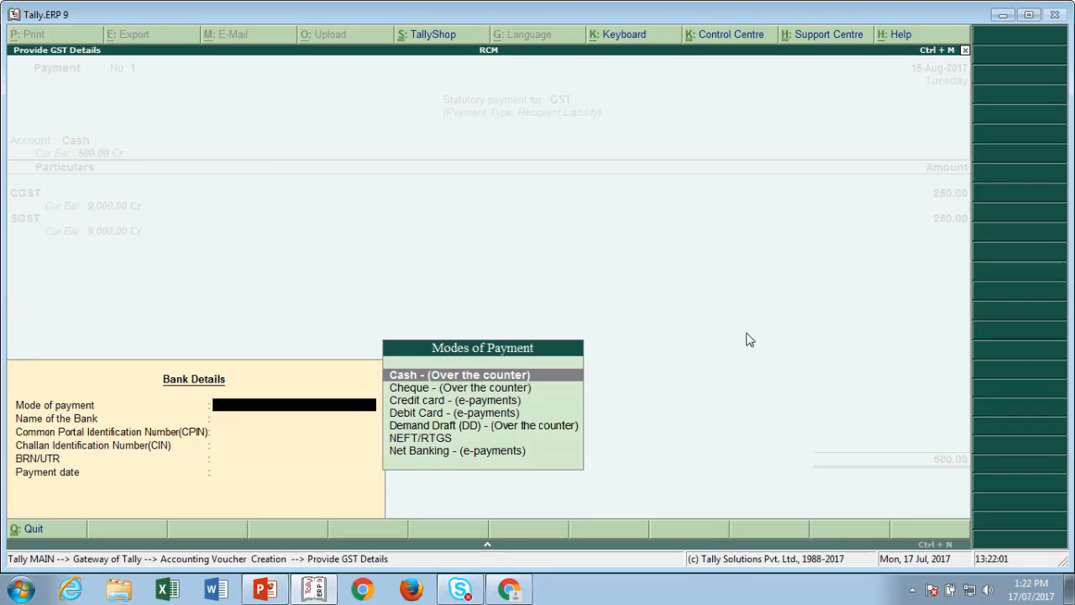
key("Down")
key("Down")
key("Down")
key("Down")
key("Down")
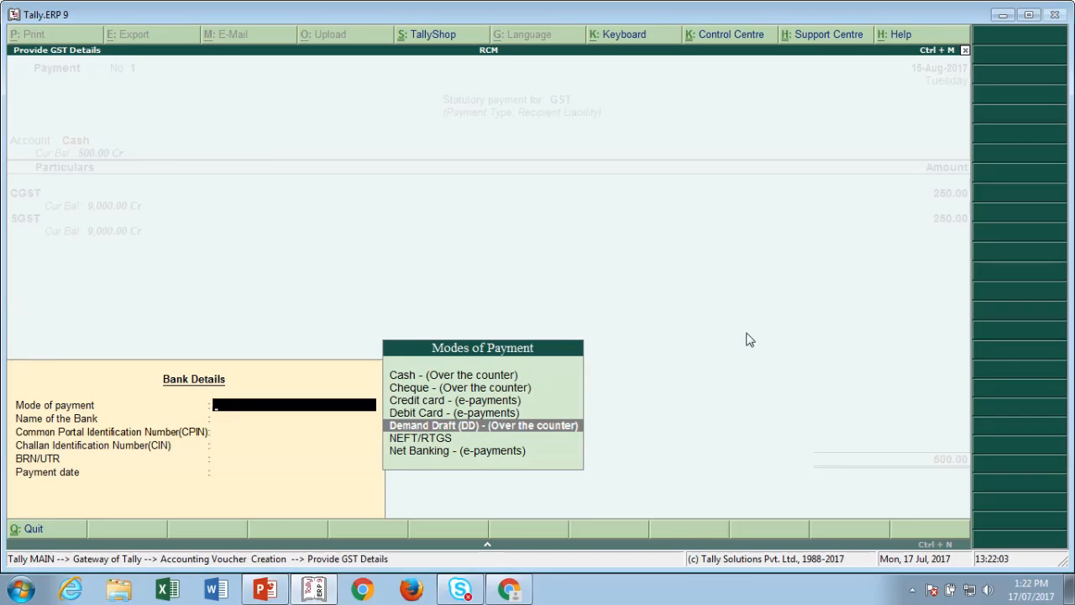
key("Down")
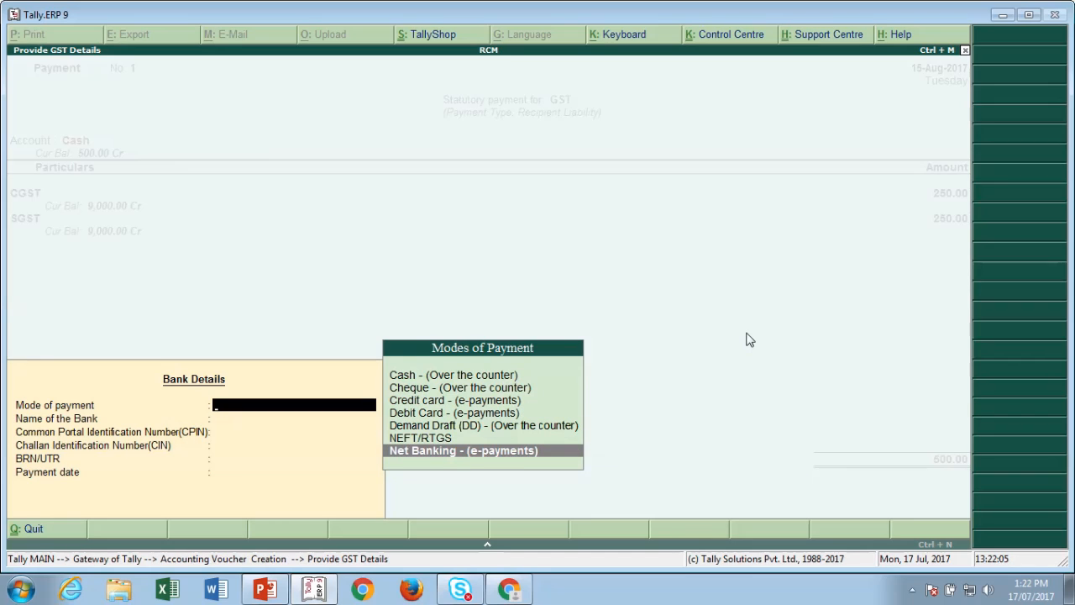
key("Up")
key("Up")
key("Up")
key("Up")
key("Up")
key("Up")
key("Down")
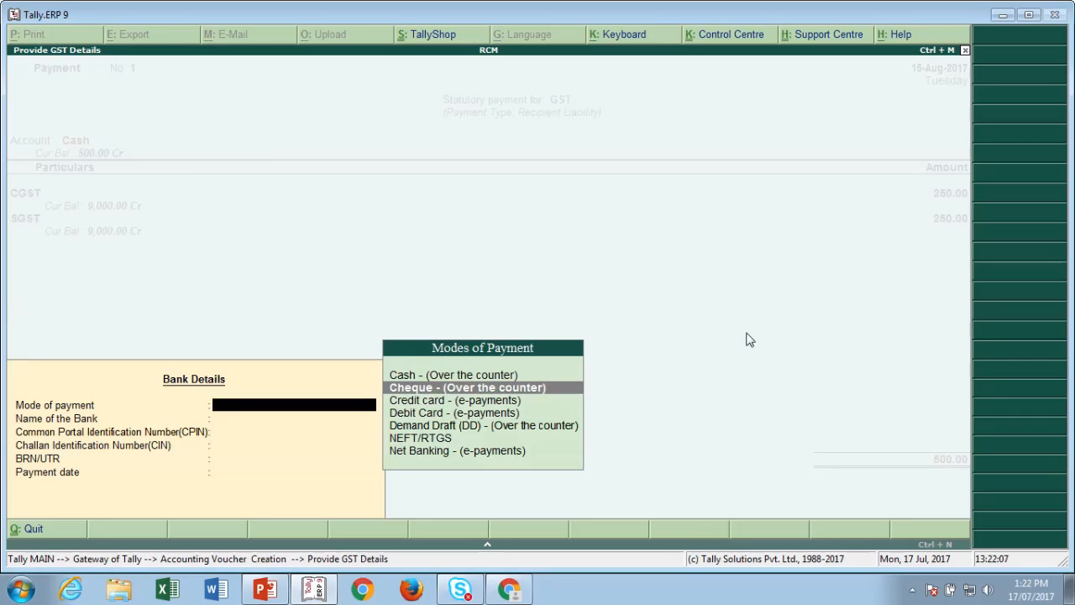
key("Down")
key("Down")
key("Down")
key("Down")
key("Down")
key("Return")
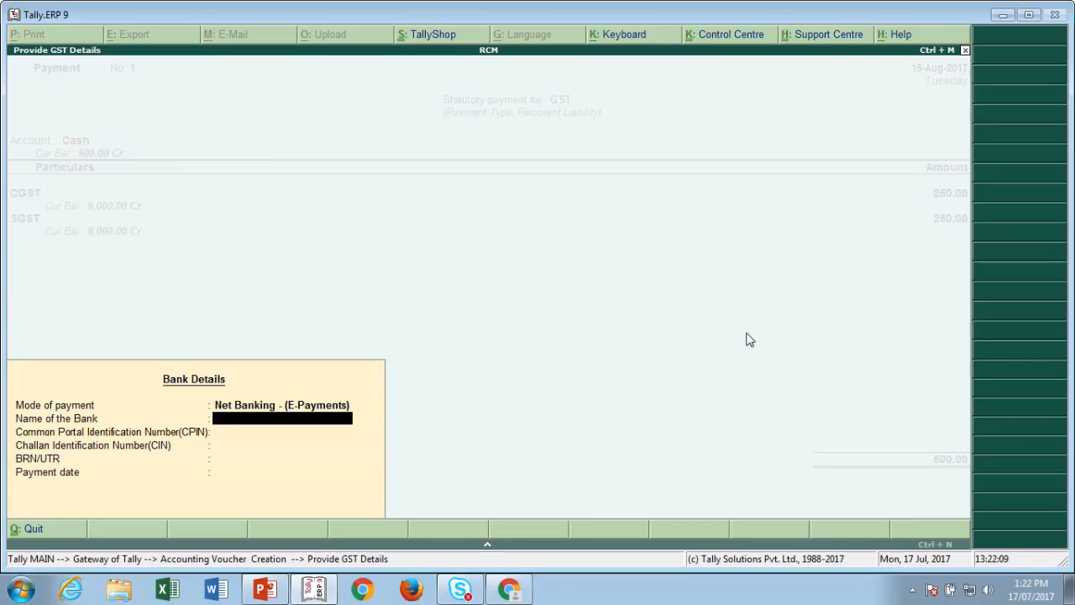
key("Return")
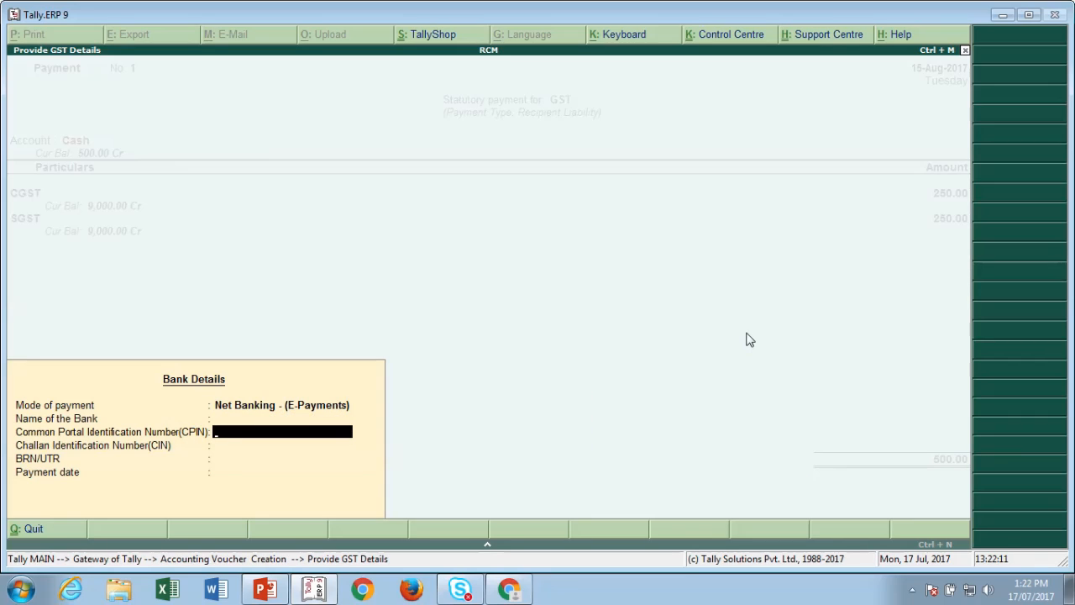
key("Return")
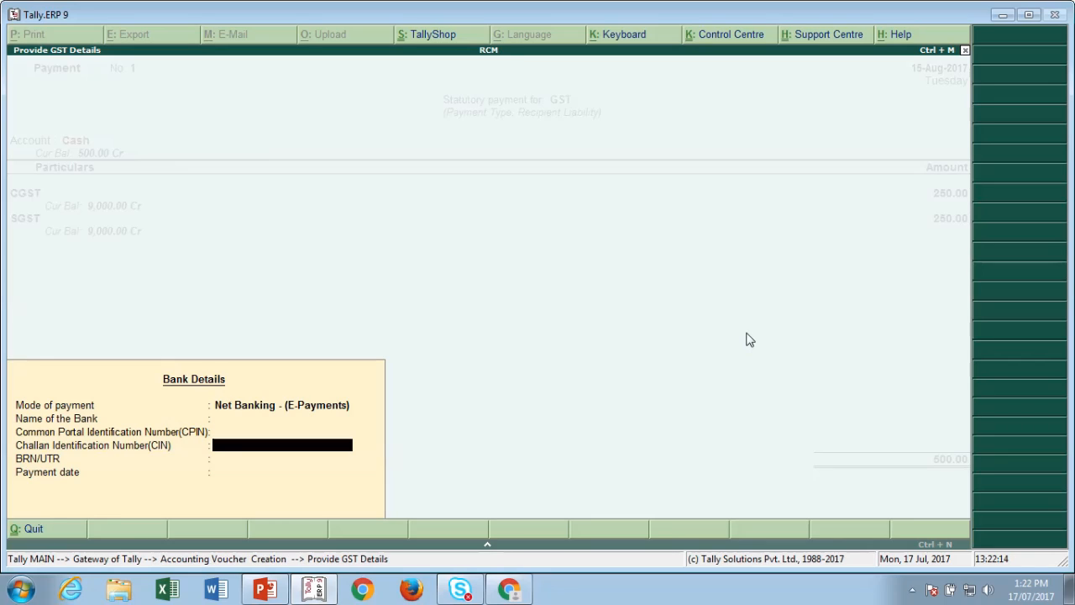
key("Return")
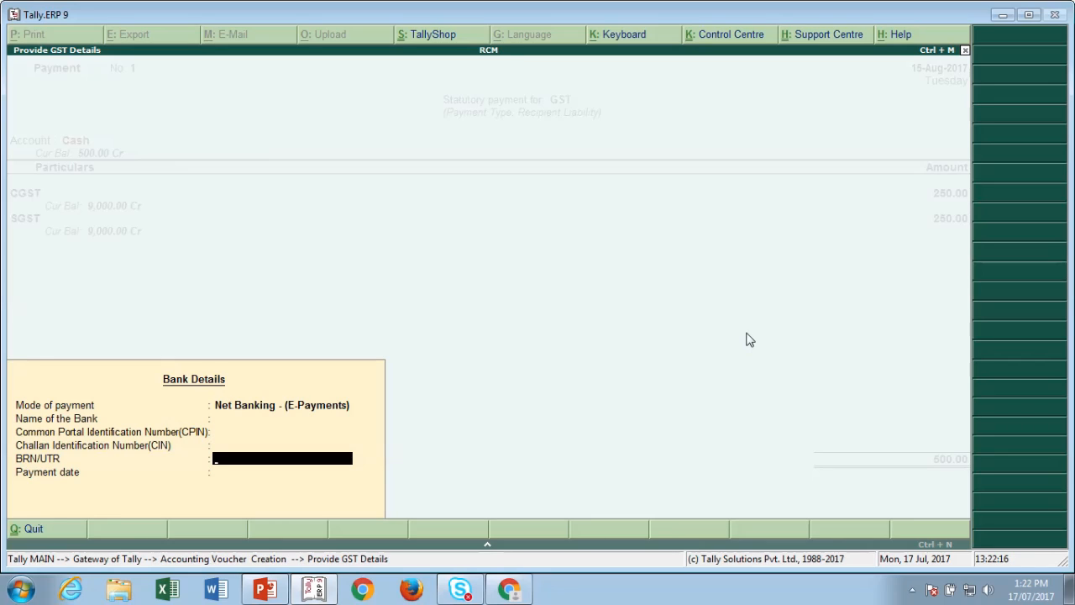
key("Return")
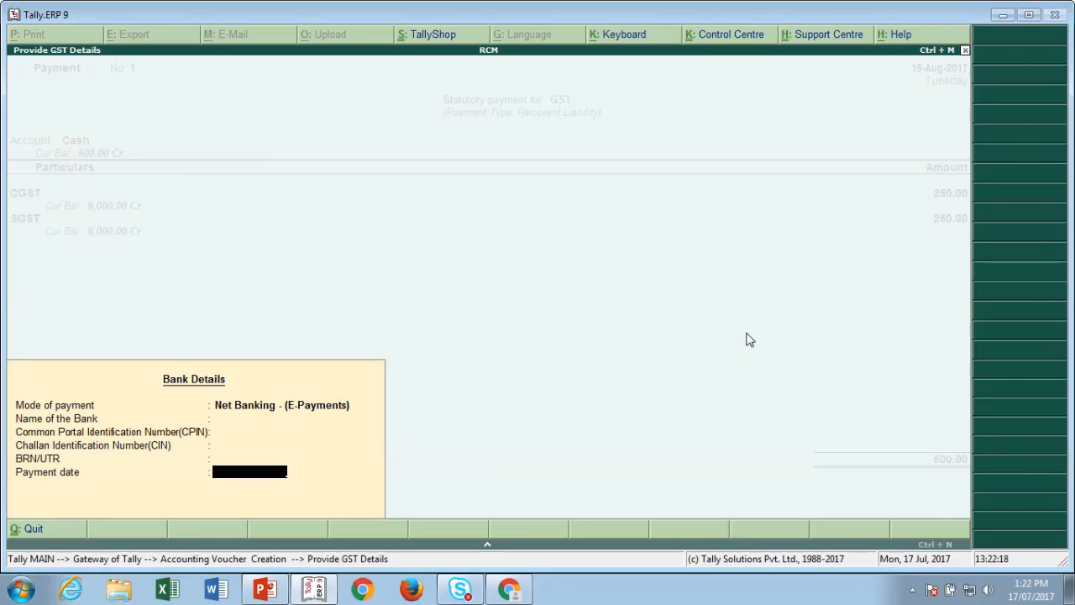
key("Return")
key("Return")
key("Return")
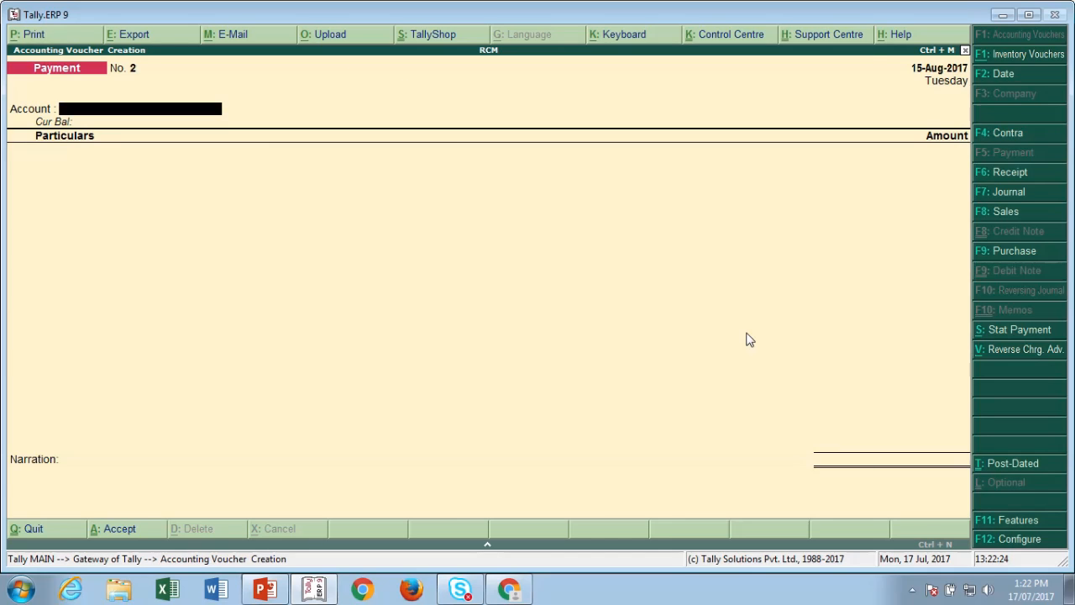
- Check the Reverse Charge asset of 500 in the detailed Balance Sheet, then close it
key("Escape")
key("Down")
key("Down")
key("Down")
key("Down")
key("Down")
key("Down")
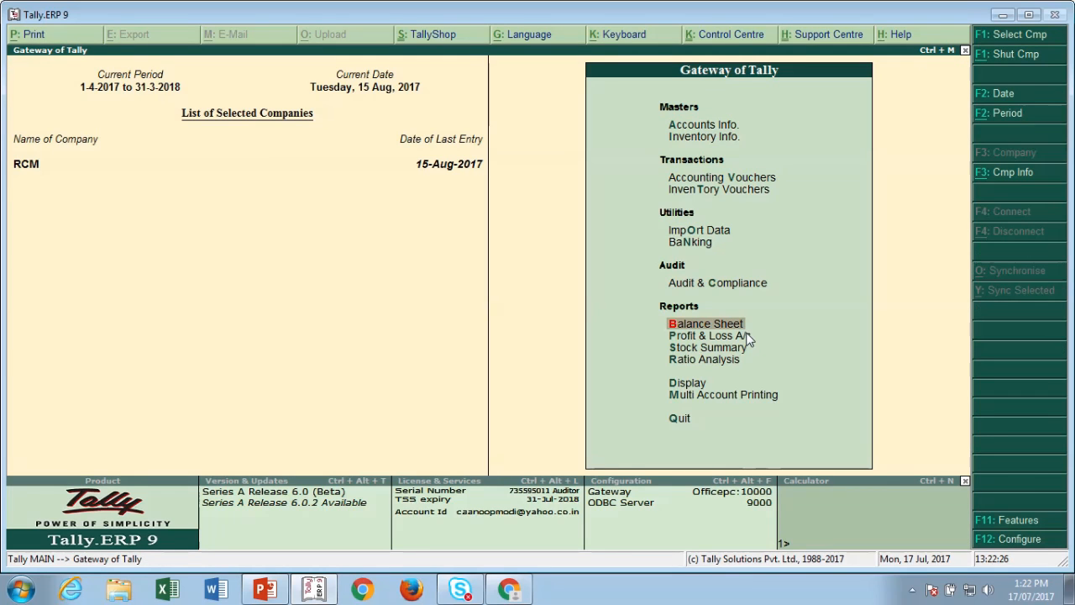
key("Return")
key("alt+F1")
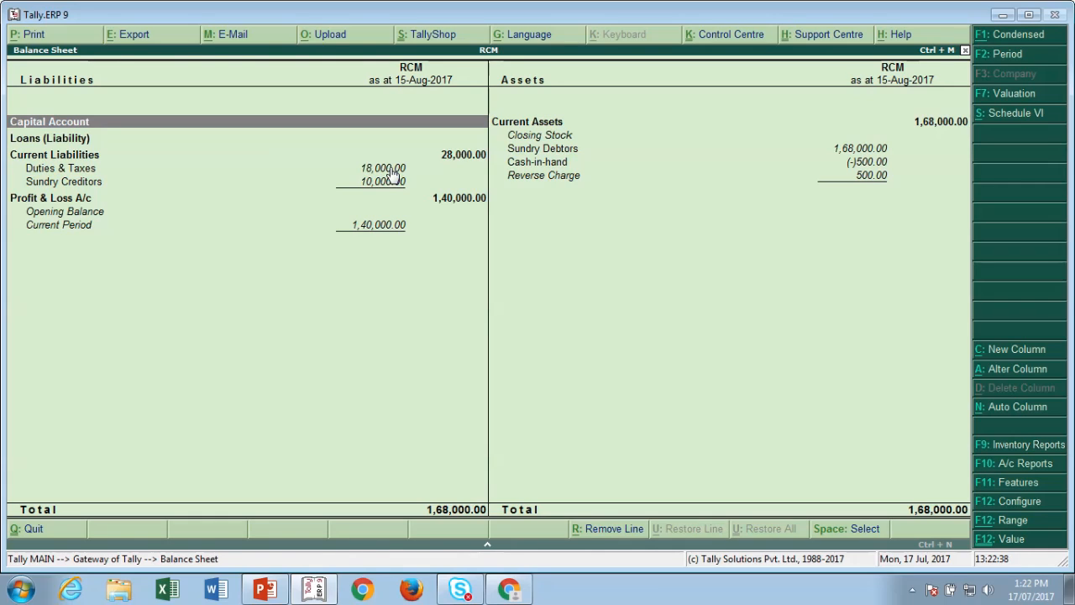
key("Right")
key("Down")
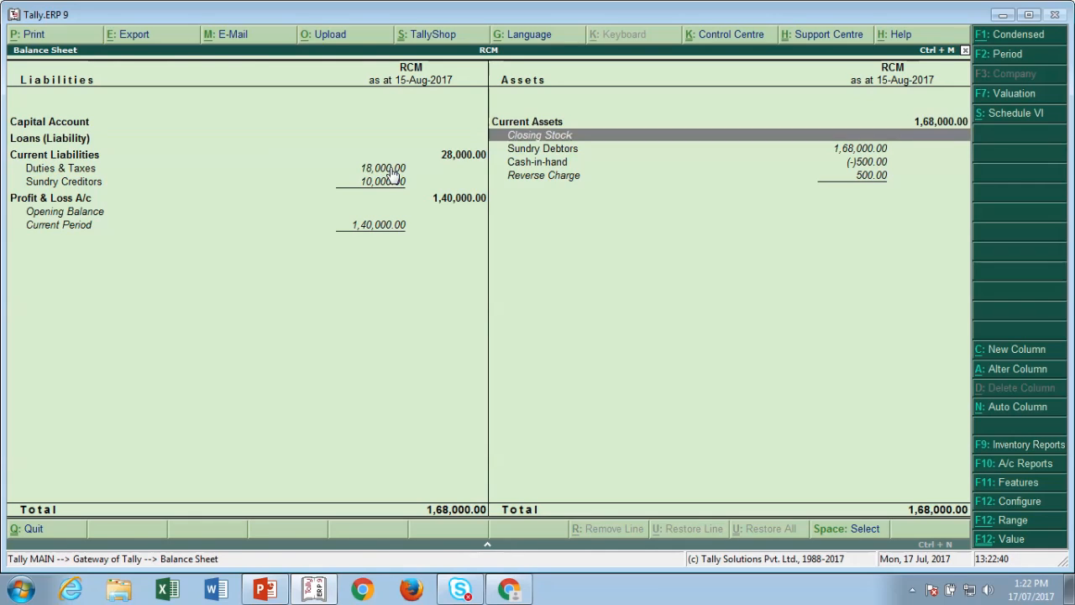
key("Down")
key("Down")
key("Down")
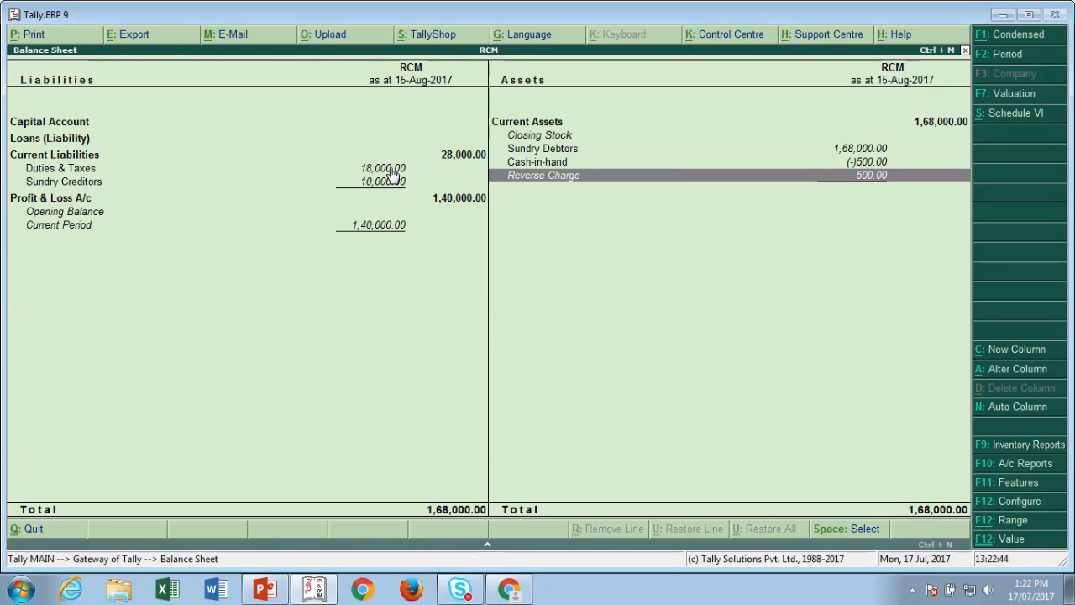
key("Escape")
key("Escape")
key("Escape")
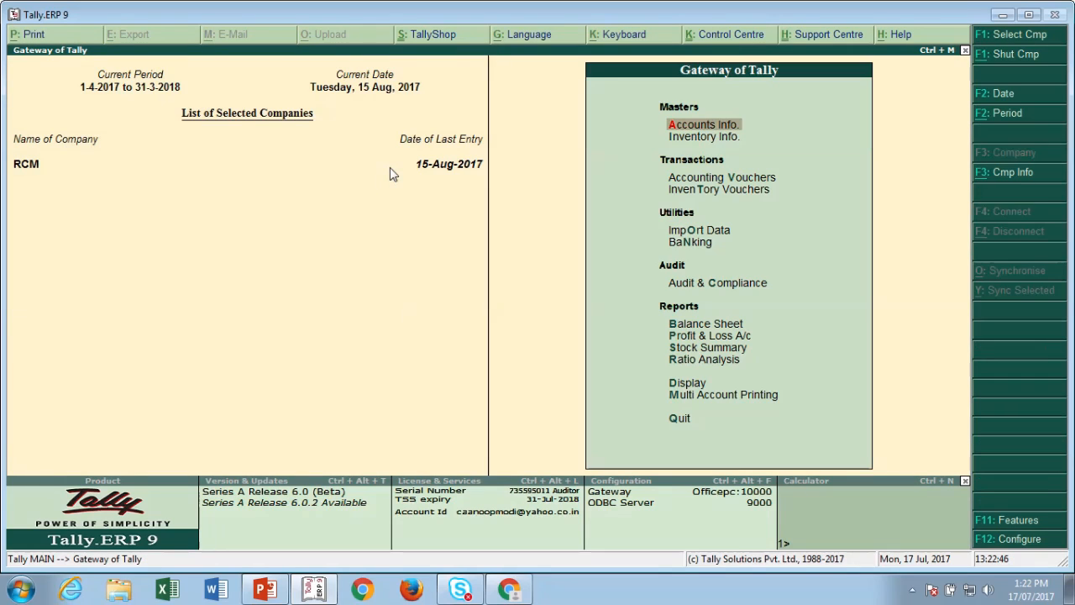
- Open a new accounting voucher dated 15-Sep-2017
key("Down")
key("Down")
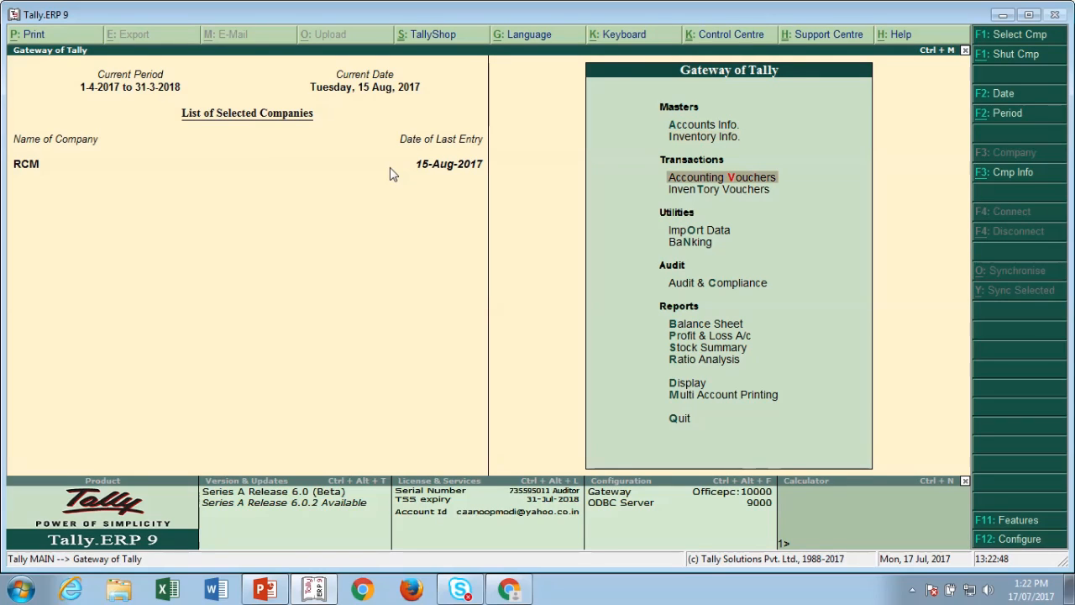
key("Return")
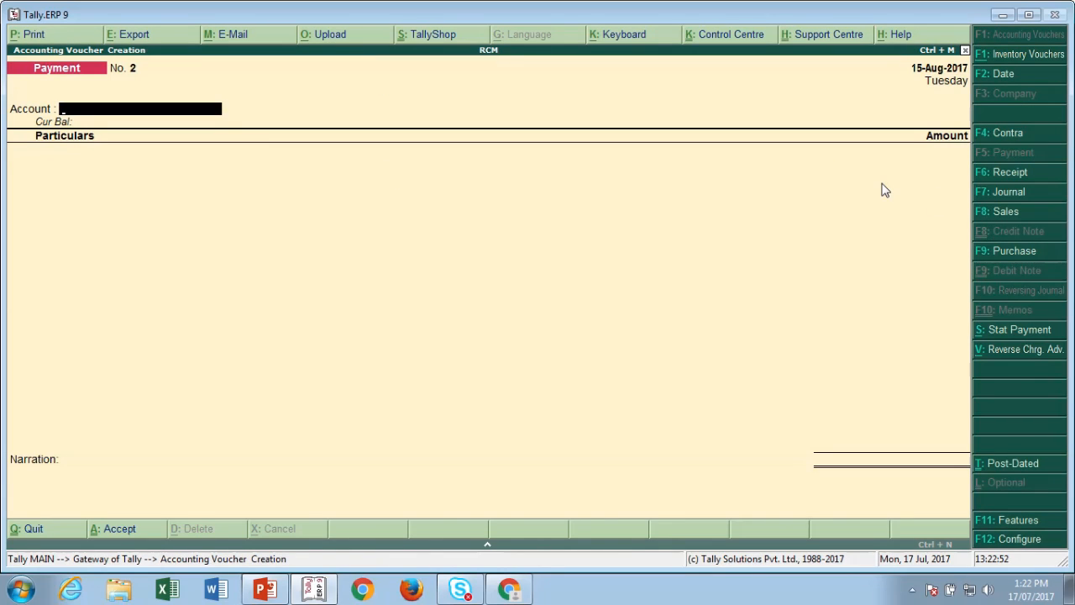
key("F2")
type("15")
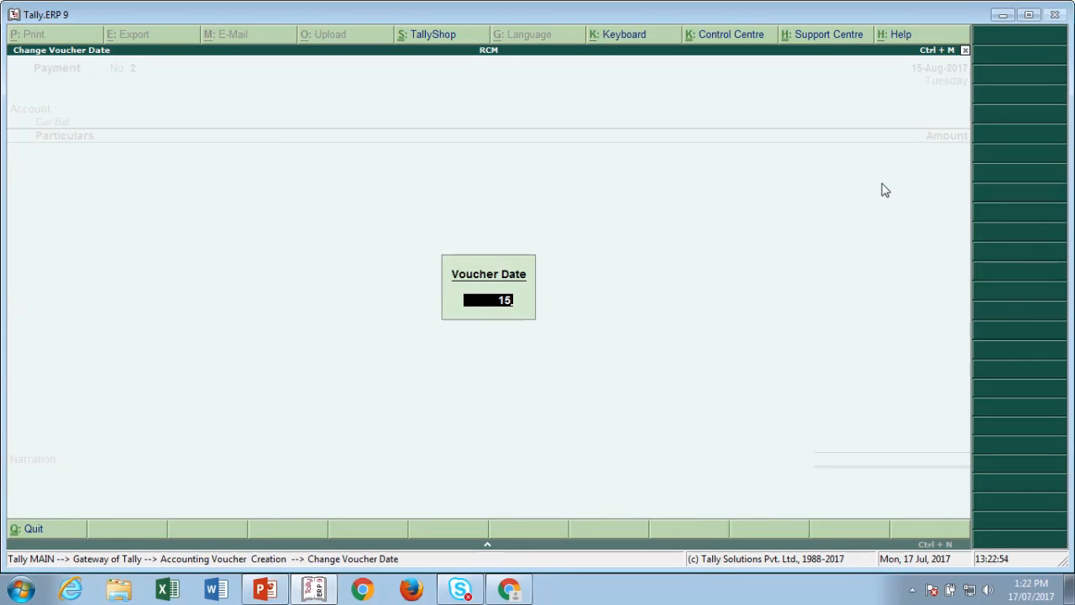
type(".9.17")
key("Return")
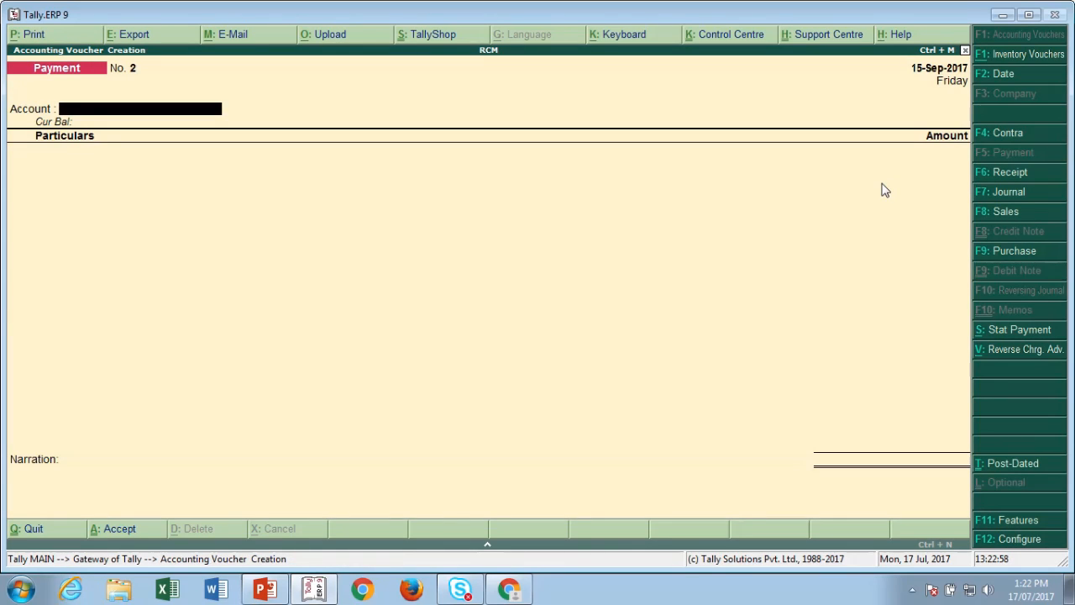
- Make it a GST Stat Adjustment journal: Increase of Input Tax Credit, Purchase under Reverse Charge
left_click(1001, 192)
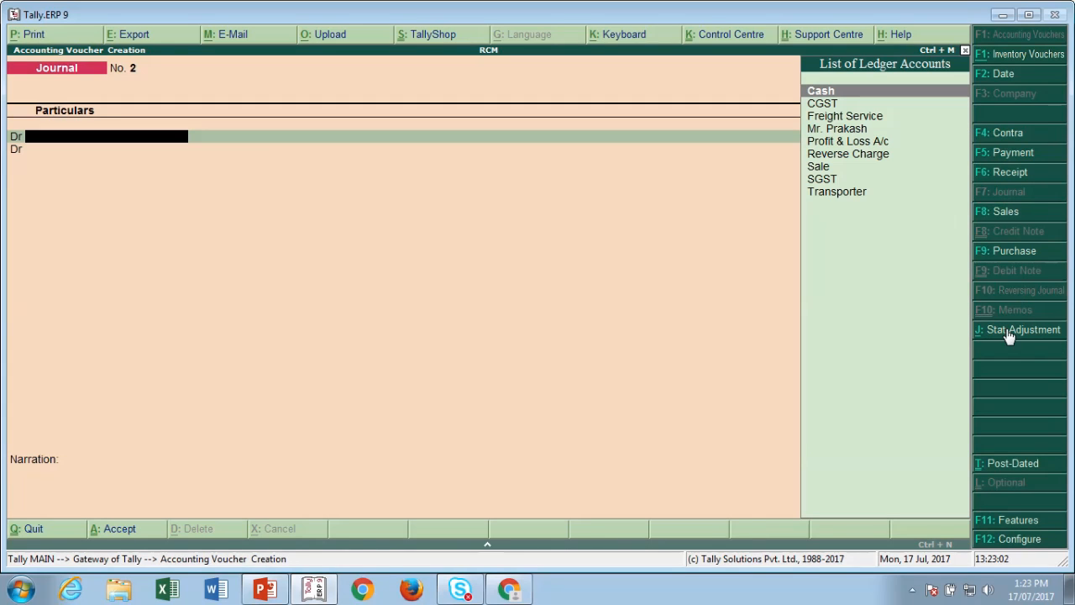
left_click(1009, 331)
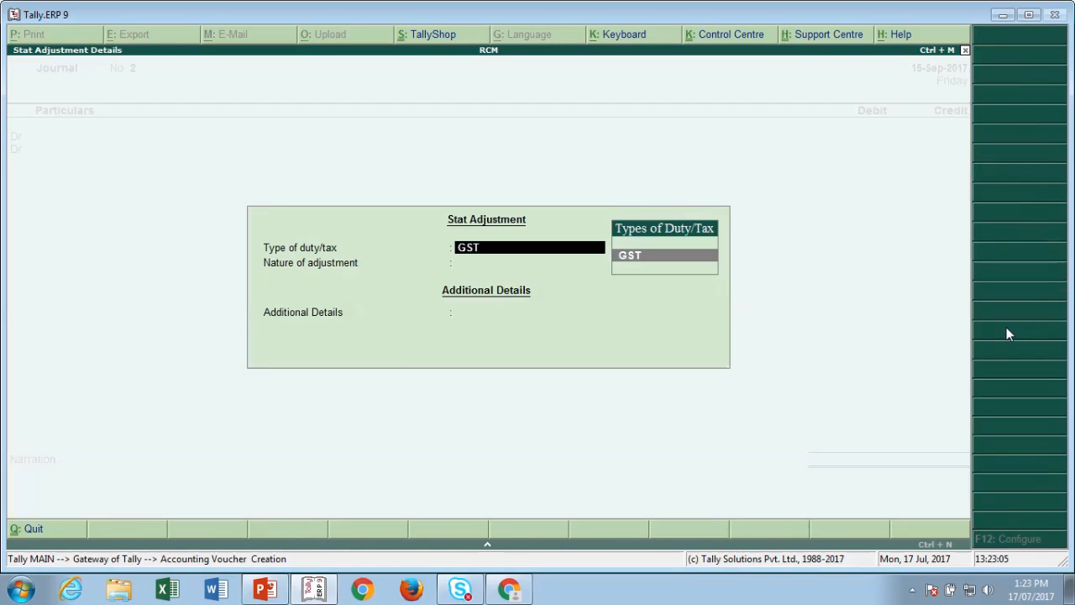
key("Return")
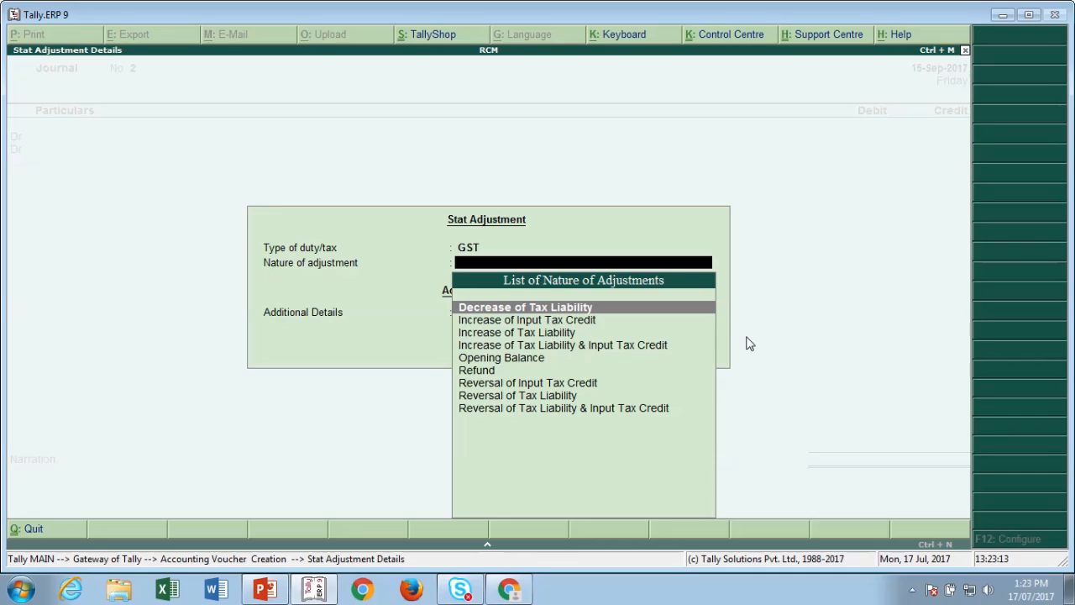
key("Down")
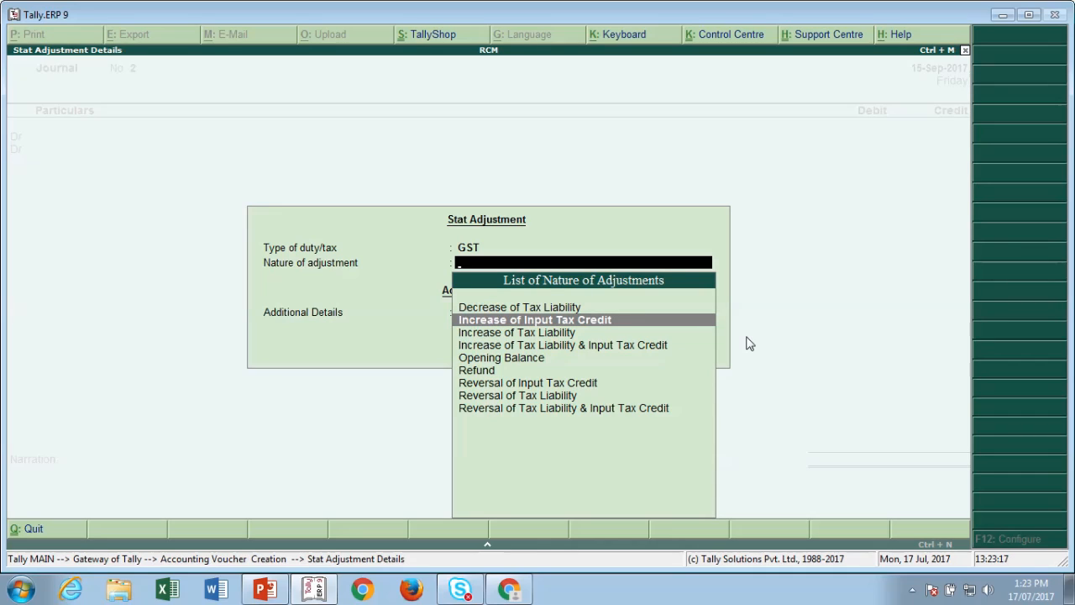
key("Return")
key("Down")
key("Down")
key("Down")
key("Down")
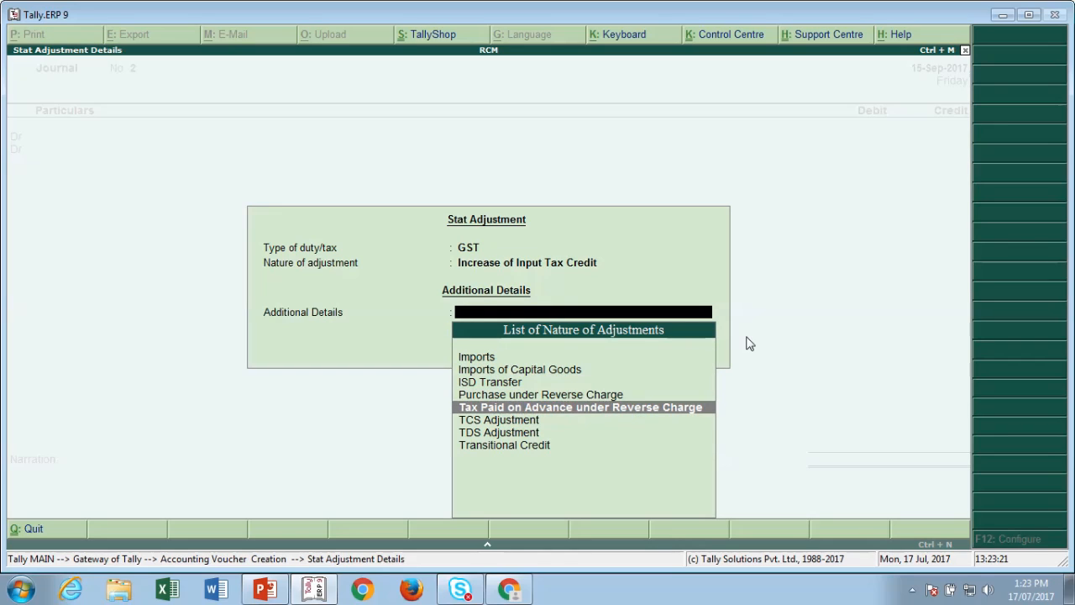
key("Down")
key("Down")
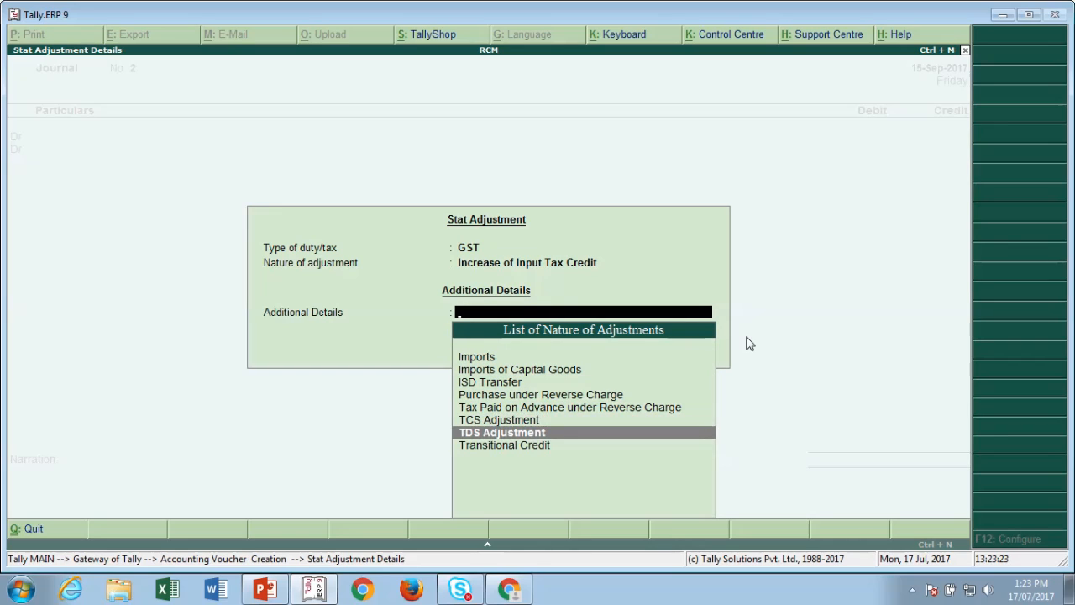
key("Up")
key("Up")
key("Up")
key("Up")
key("Up")
key("Up")
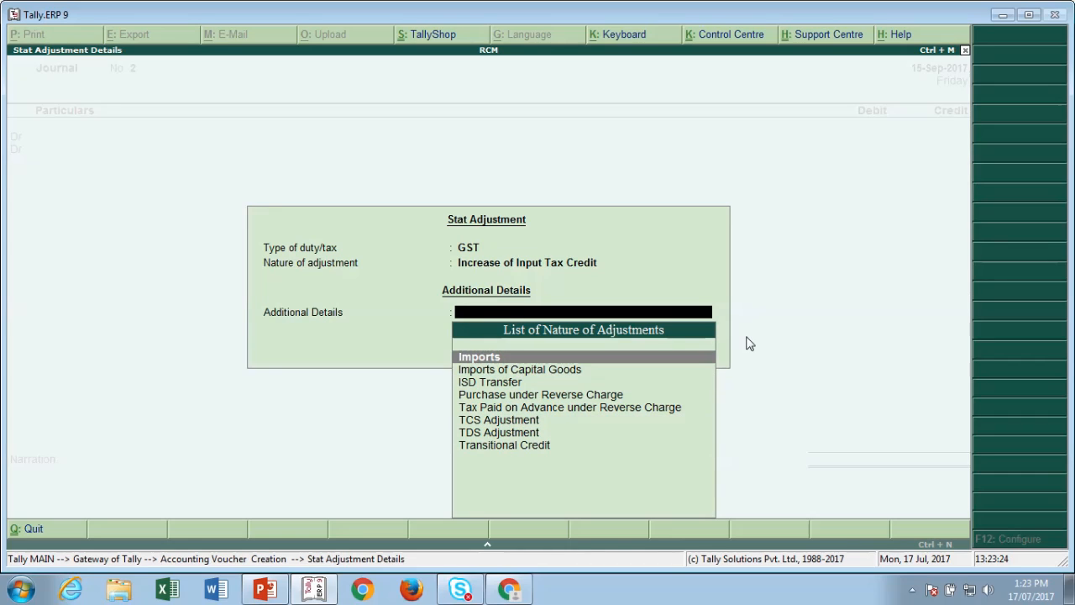
key("Down")
key("Down")
key("Down")
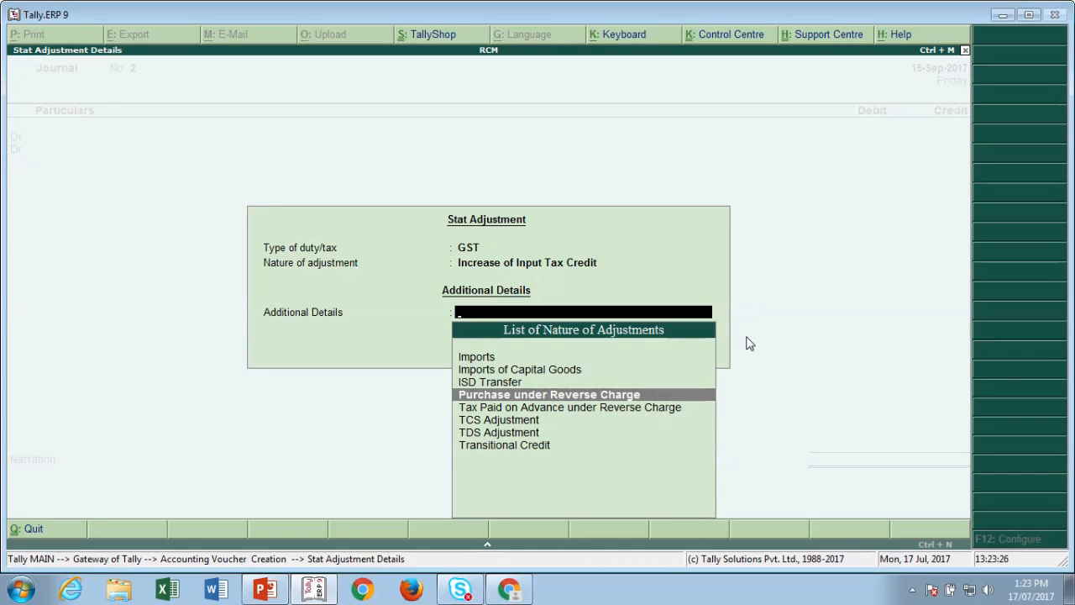
key("Return")
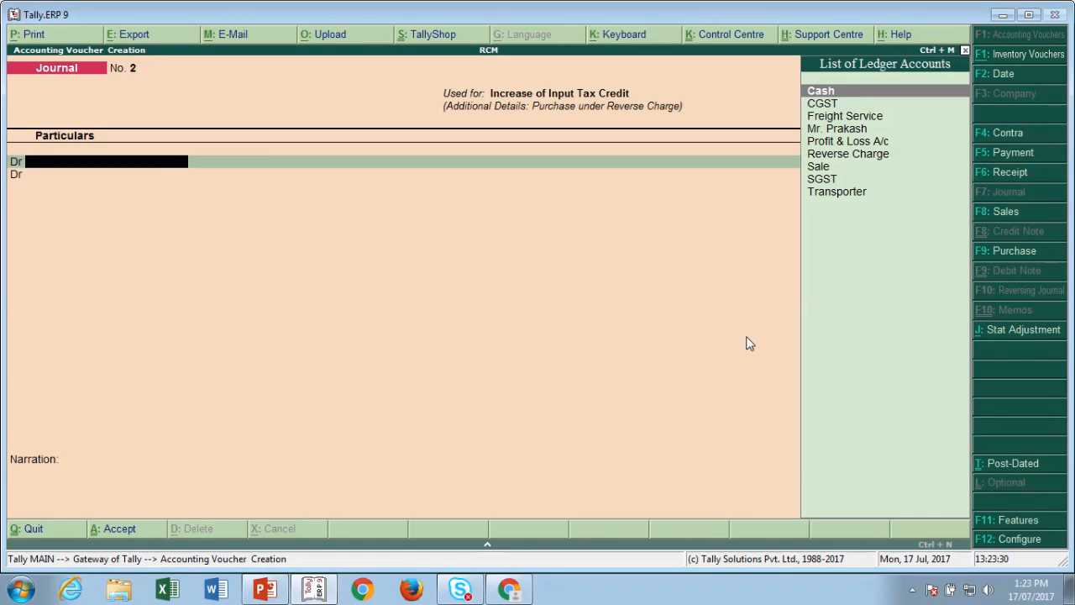
- Debit CGST 250 and SGST 250 in the journal
type("Ch")
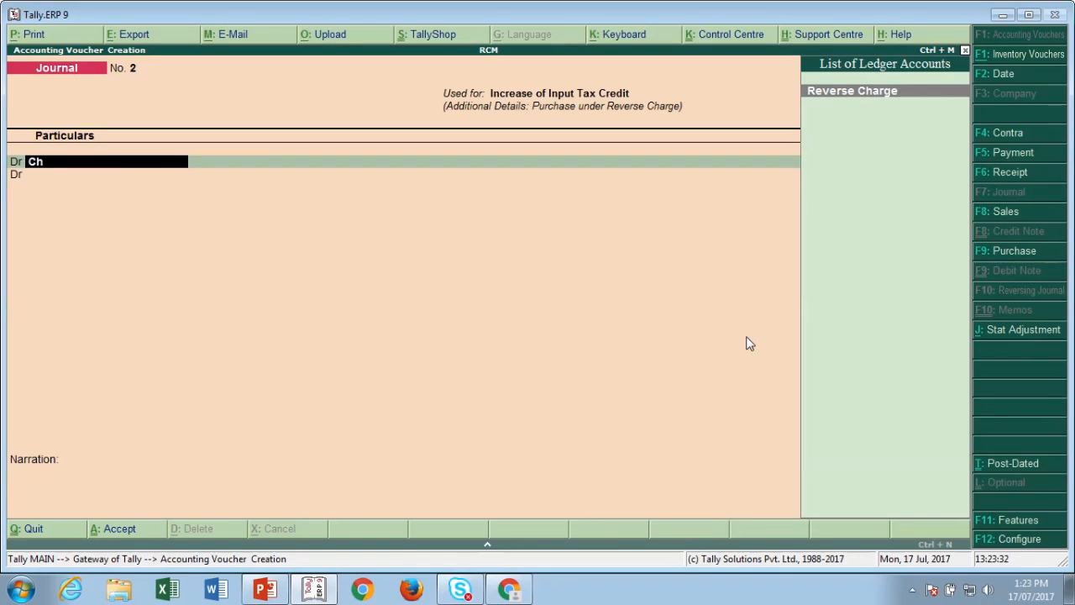
key("BackSpace")
key("BackSpace")
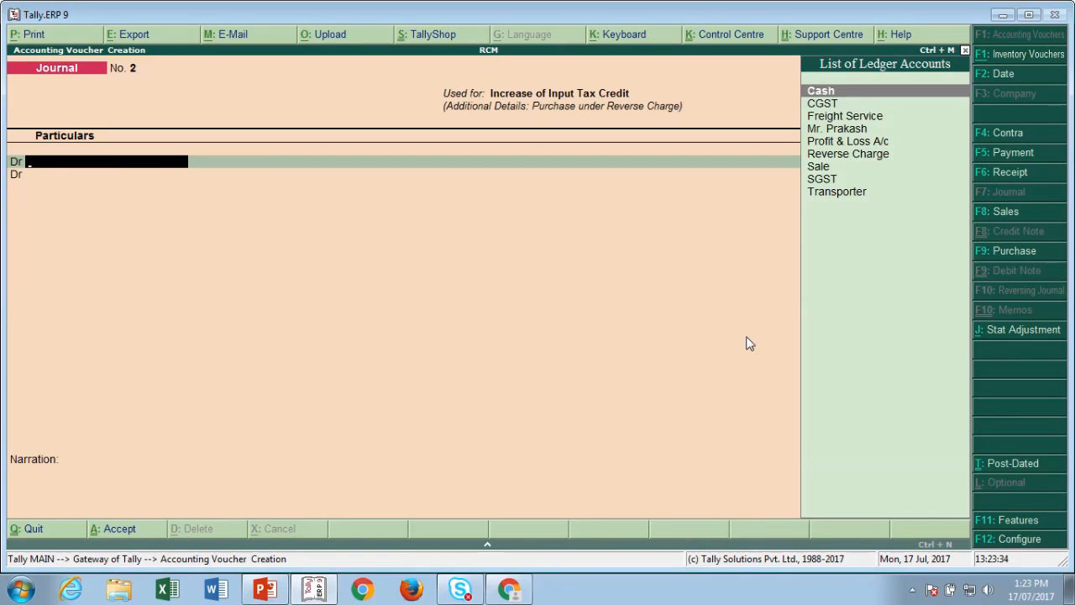
type("C")
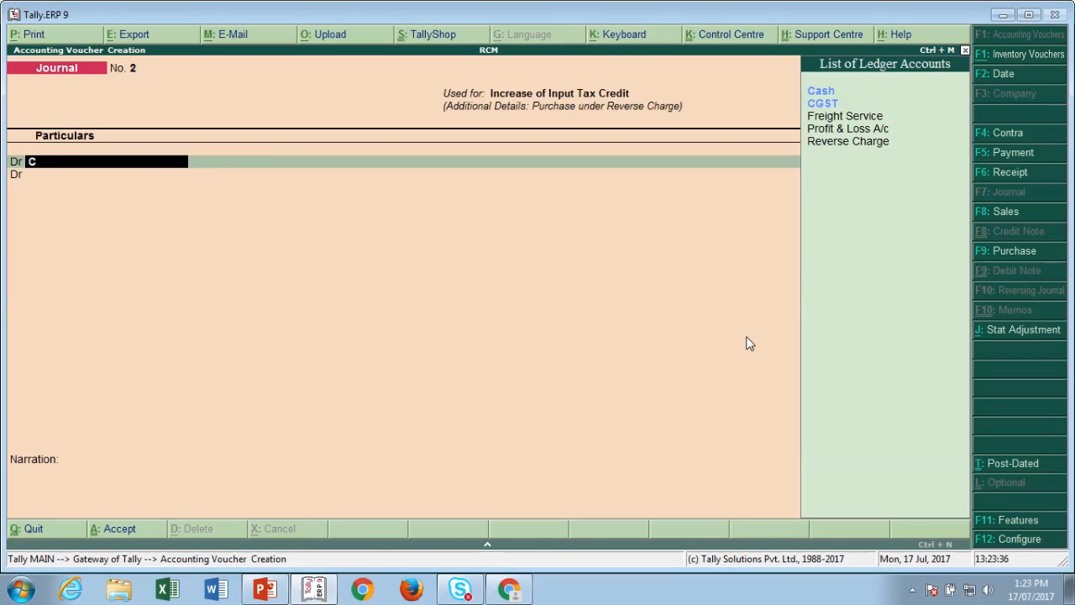
key("Down")
key("Return")
type("2")
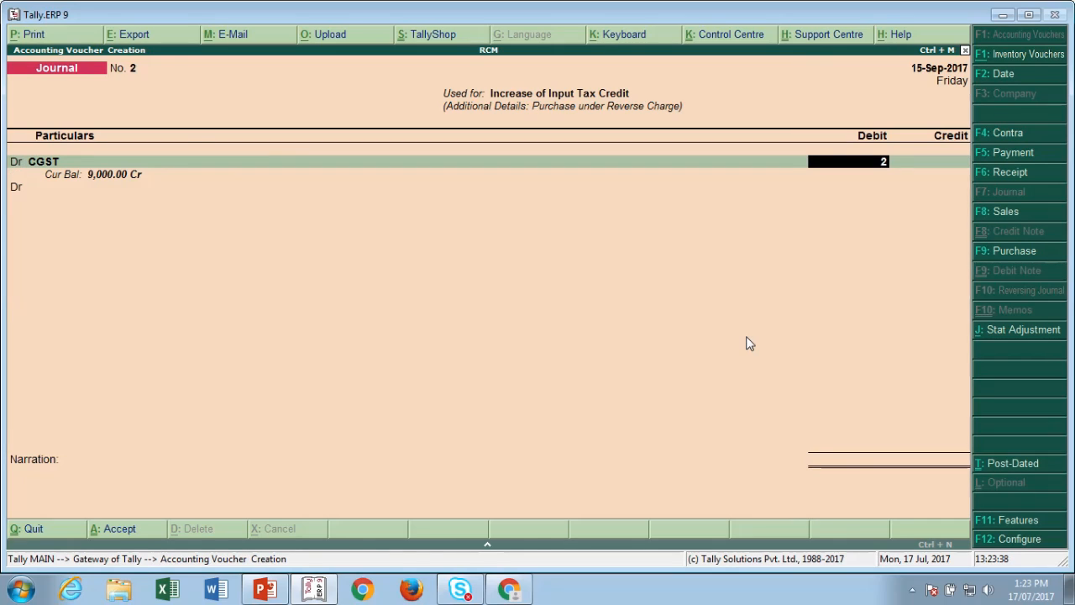
type("50")
key("Return")
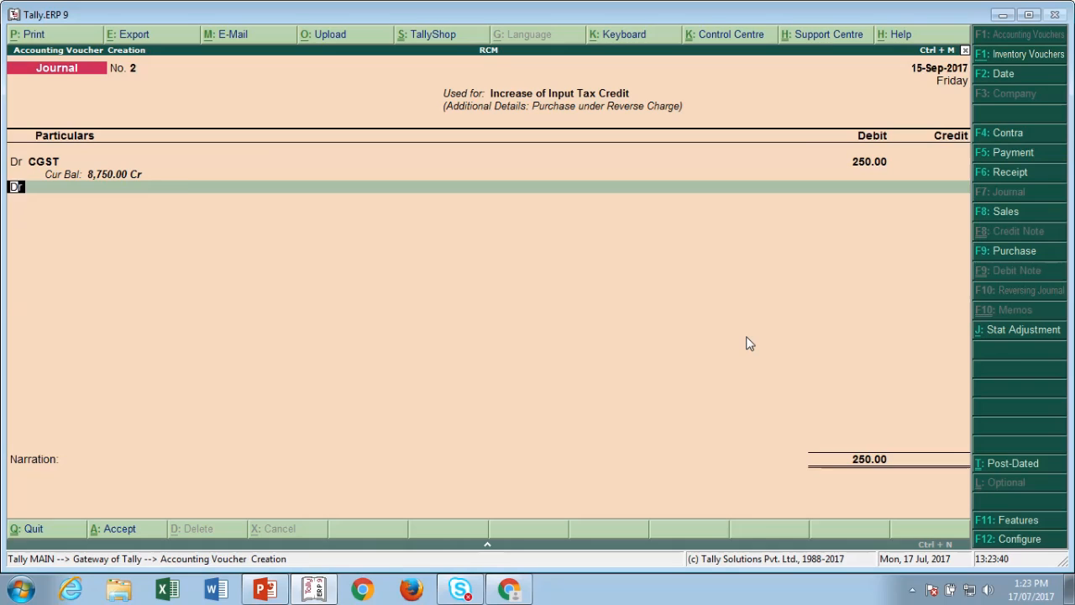
key("Return")
type("Sg")
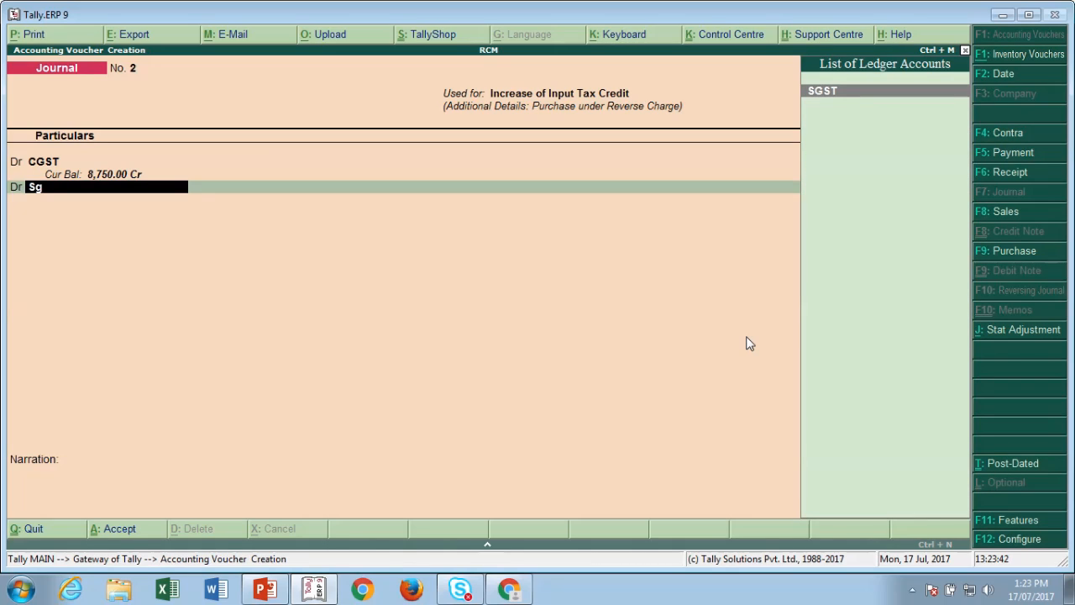
key("Return")
type("2")
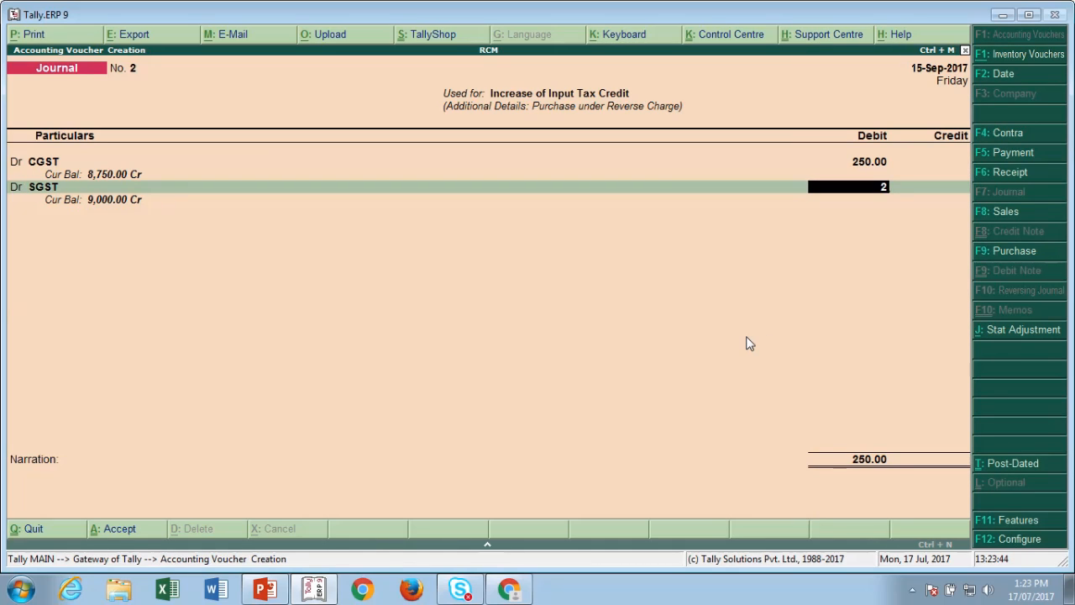
type("50")
key("Return")
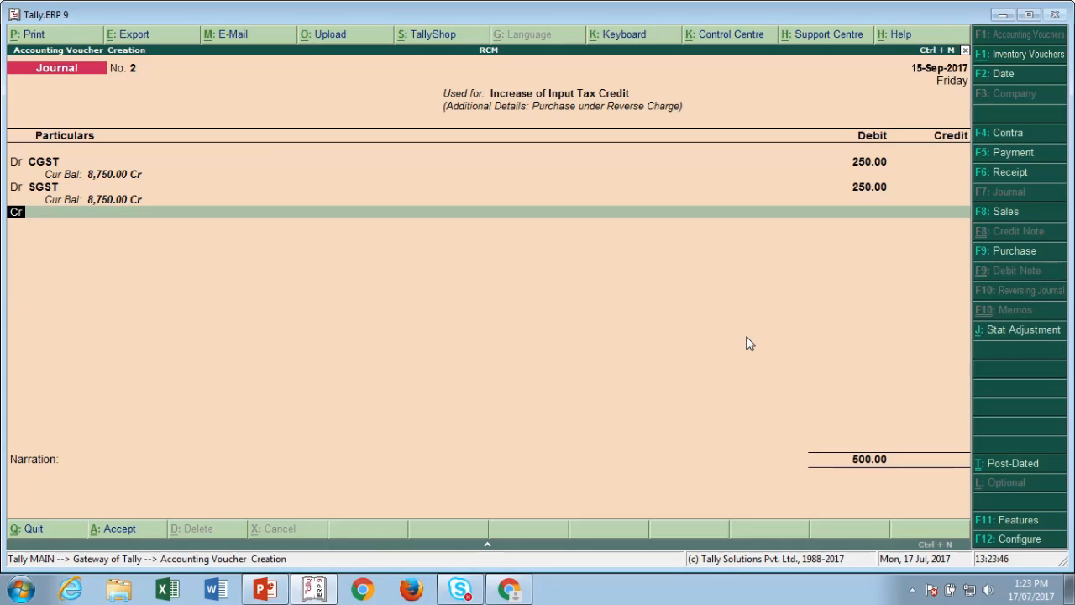
- Credit Freight Service 500, classified Sale Taxable with reverse charge applicable
key("Return")
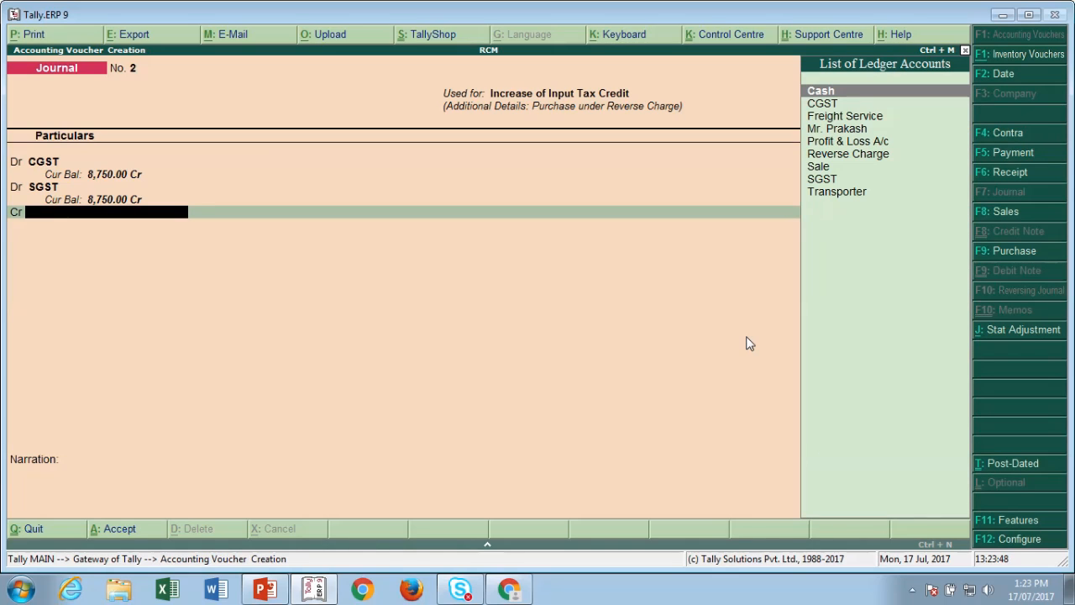
key("Down")
key("Down")
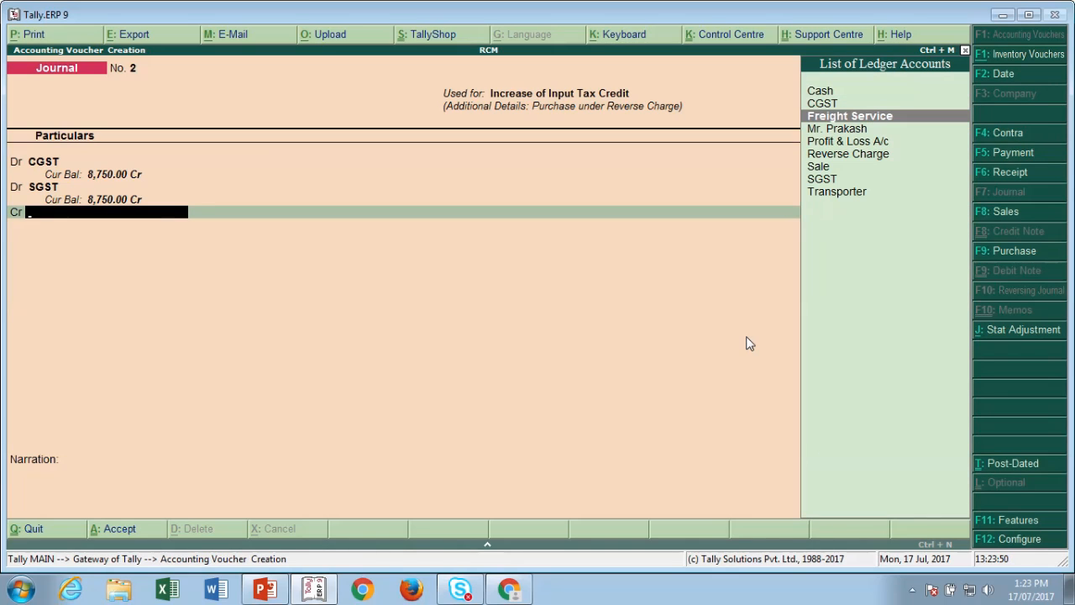
key("Return")
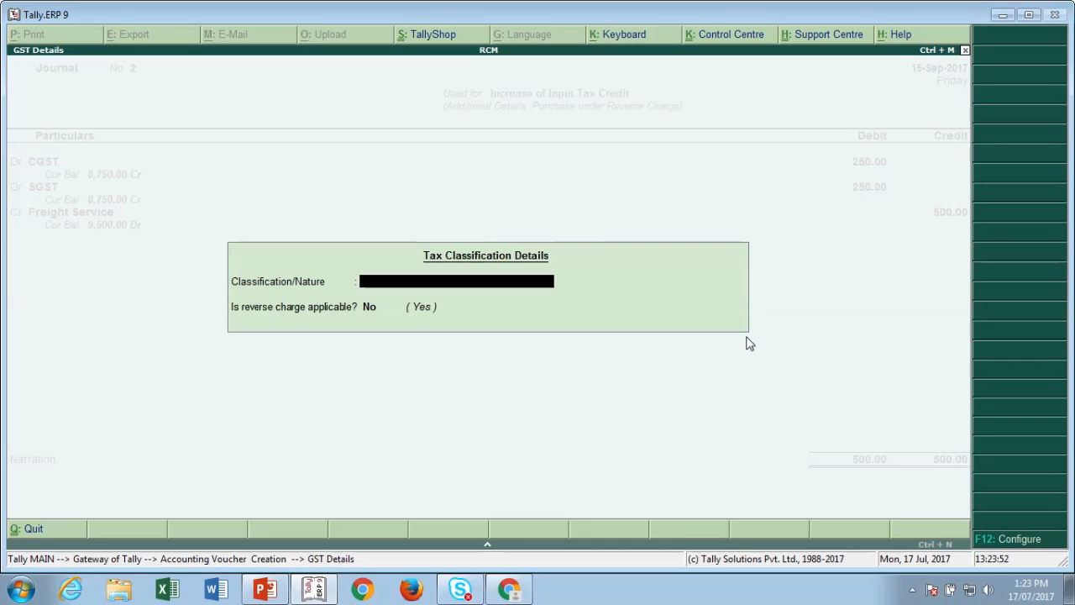
type("Sale Taxable")
key("Return")
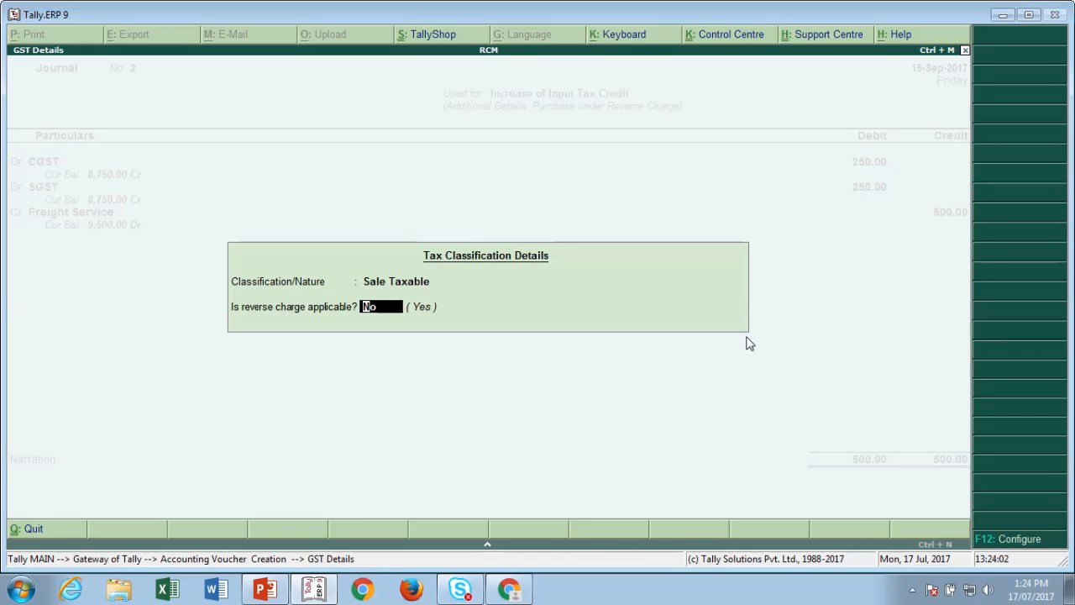
type("y")
key("Return")
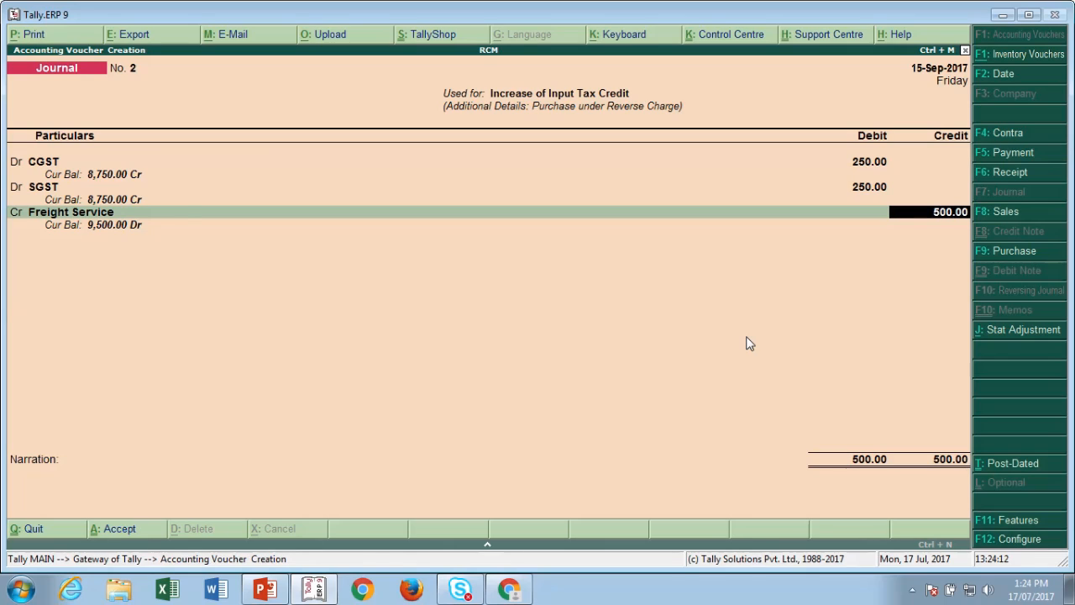
key("BackSpace")
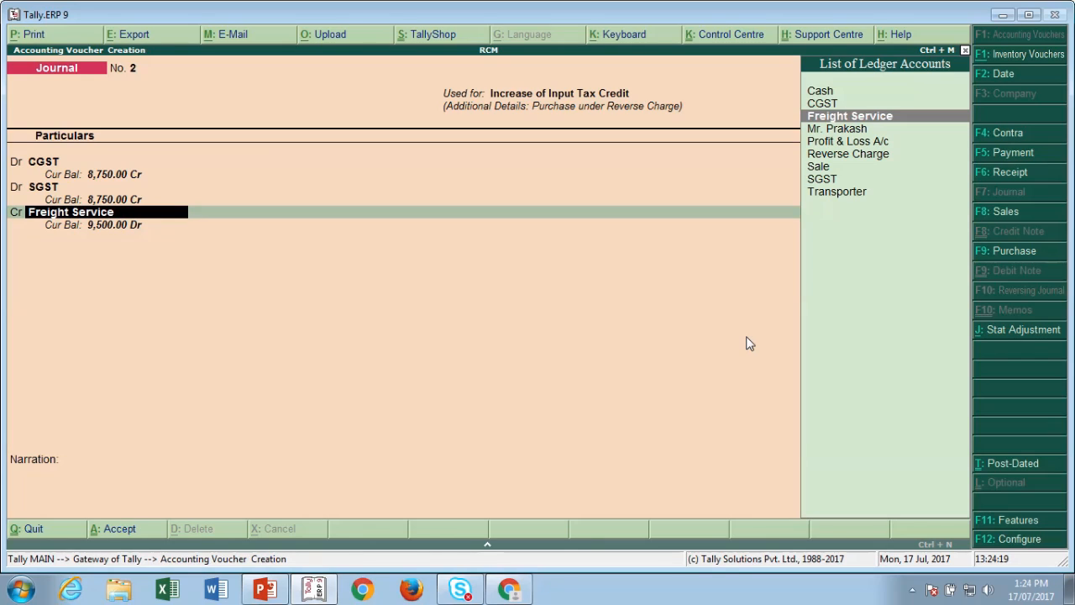
- Credit Reverse Charge 500.00 instead of Freight Service, save Journal No. 2, and stay at the Gateway
key("Down")
key("Down")
key("Down")
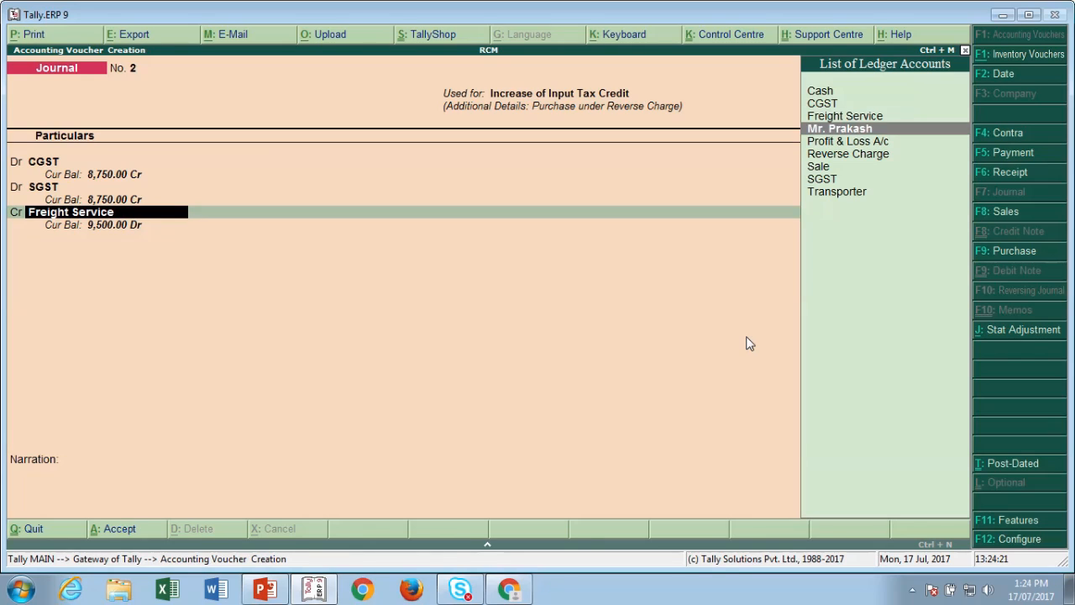
key("Return")
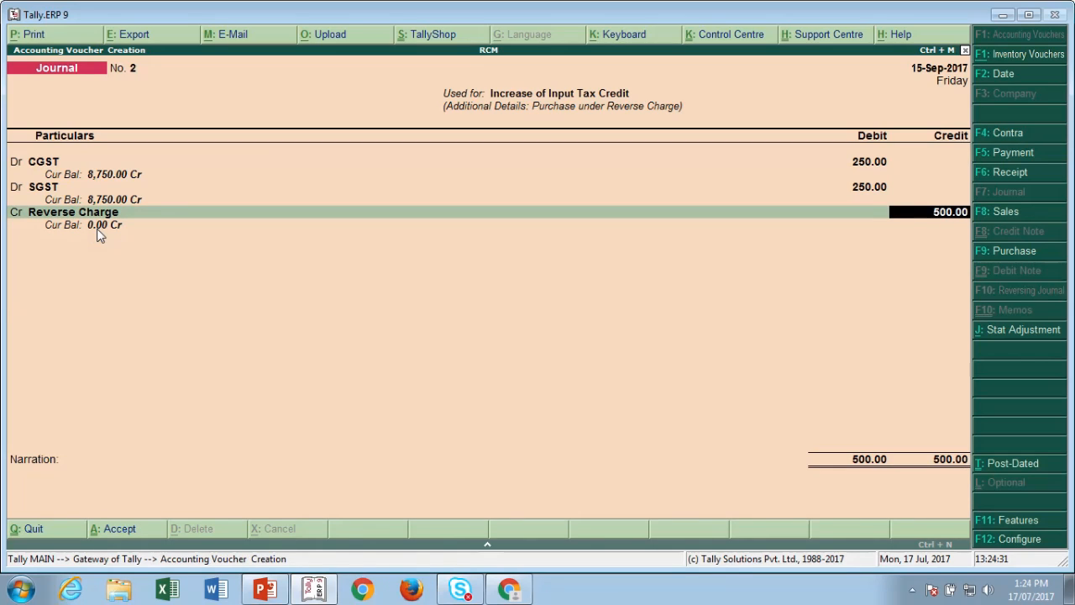
key("Return")
key("Return")
key("Return")
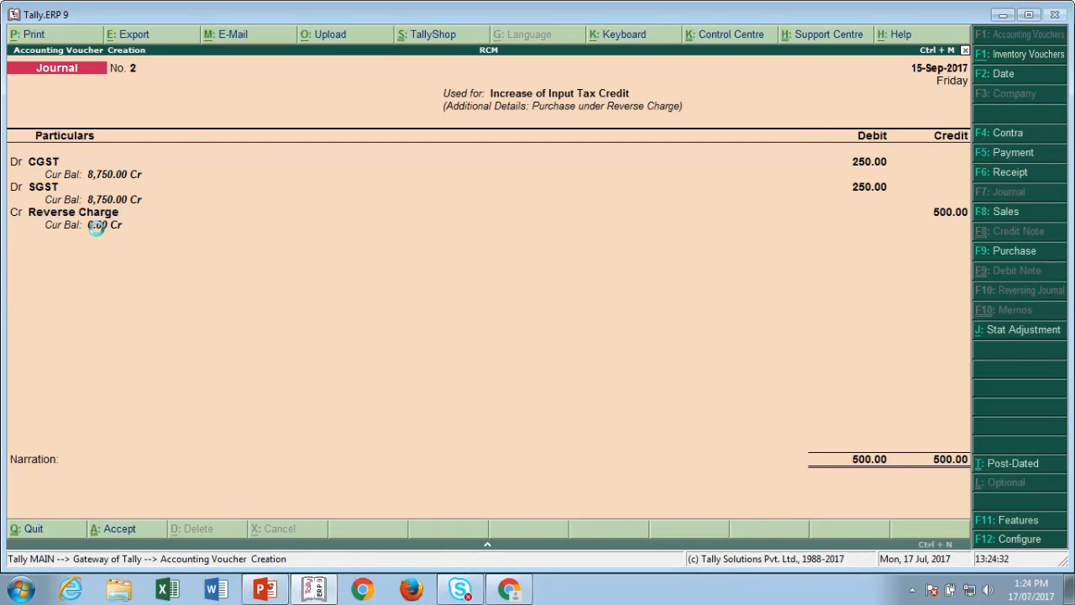
key("Escape")
key("Escape")
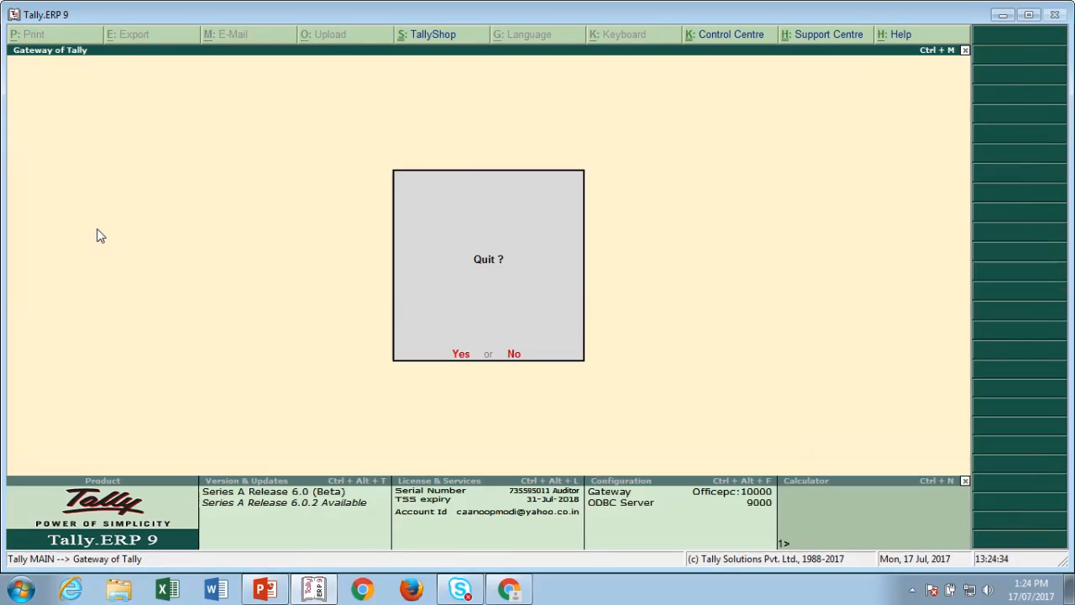
key("Escape")
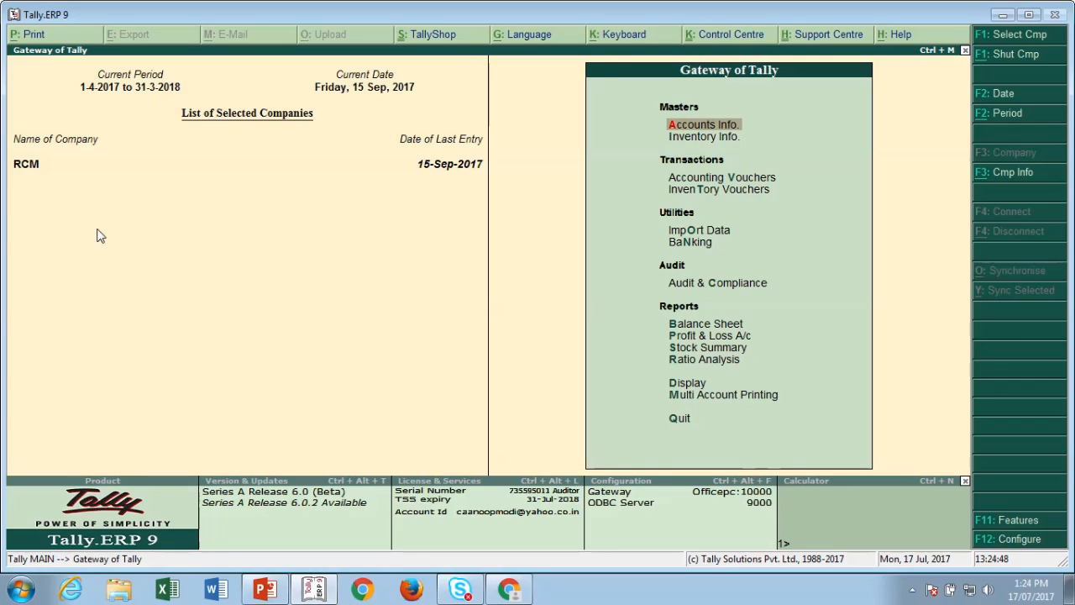
- Open the Balance Sheet and switch it to the detailed view
key("Down")
key("Down")
key("Down")
key("Down")
key("Down")
key("Down")
key("Down")
key("Down")
key("Up")
key("Return")
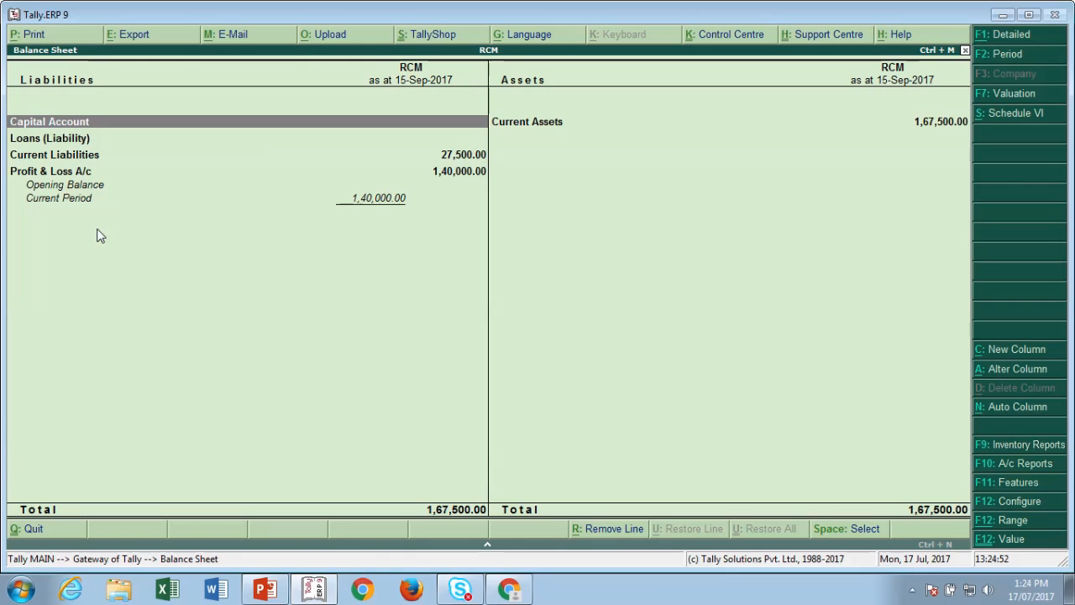
key("alt+F1")
- Drill into Duties & Taxes to show CGST and SGST at 8,750.00 each, totalling 17,500.00
key("Down")
key("Down")
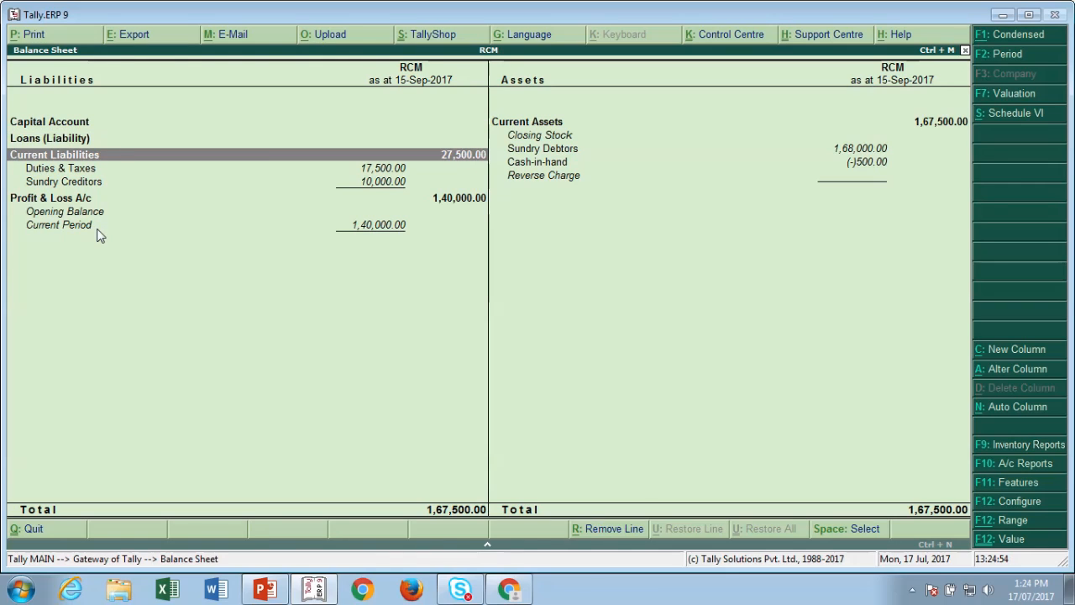
key("Right")
key("Down")
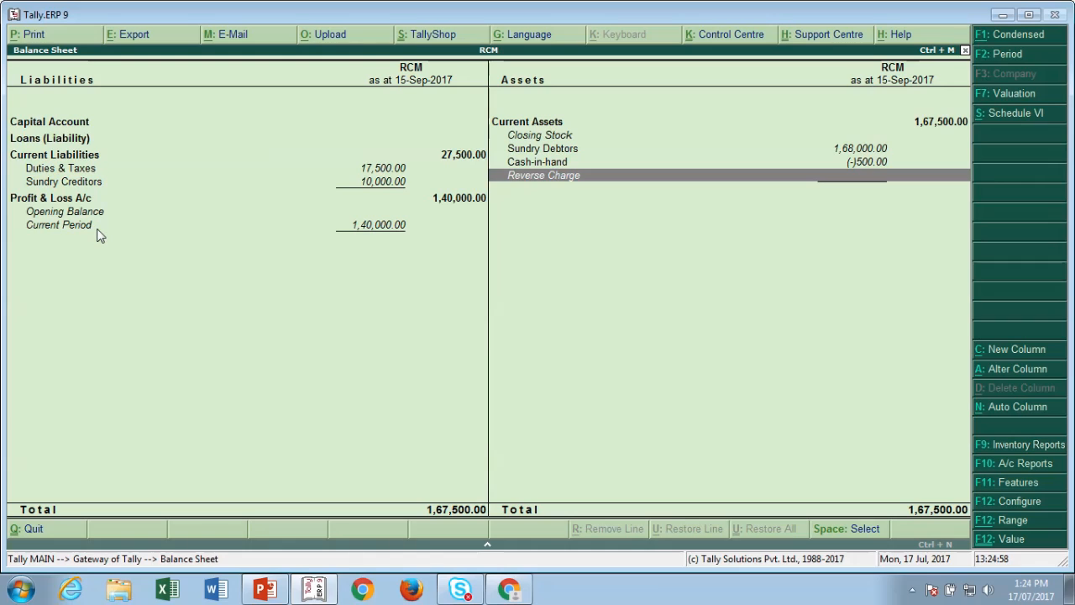
key("Left")
key("Down")
key("Up")
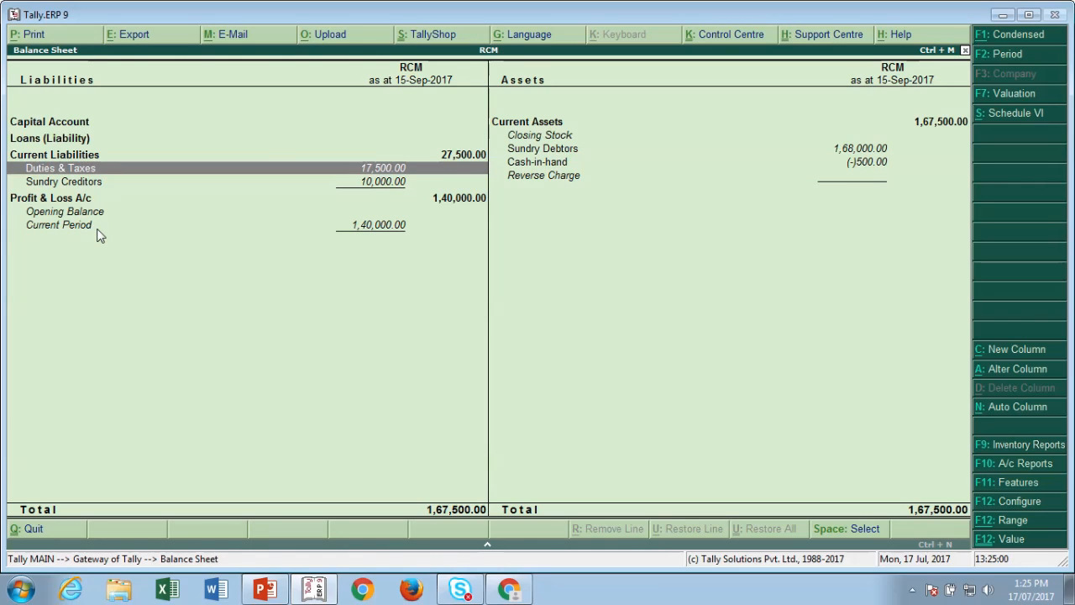
key("Return")
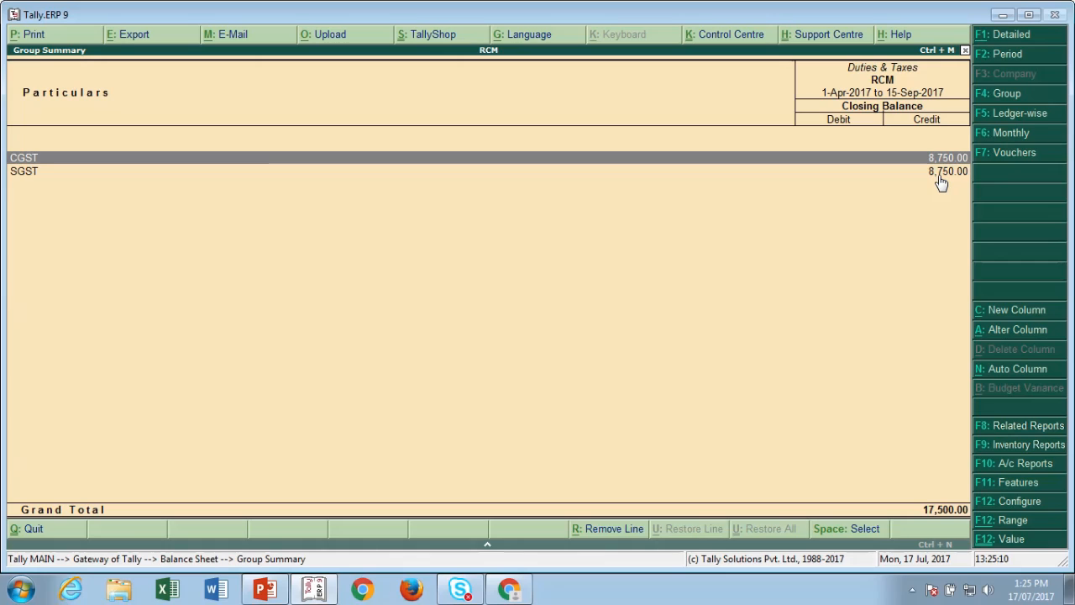
key("Return")
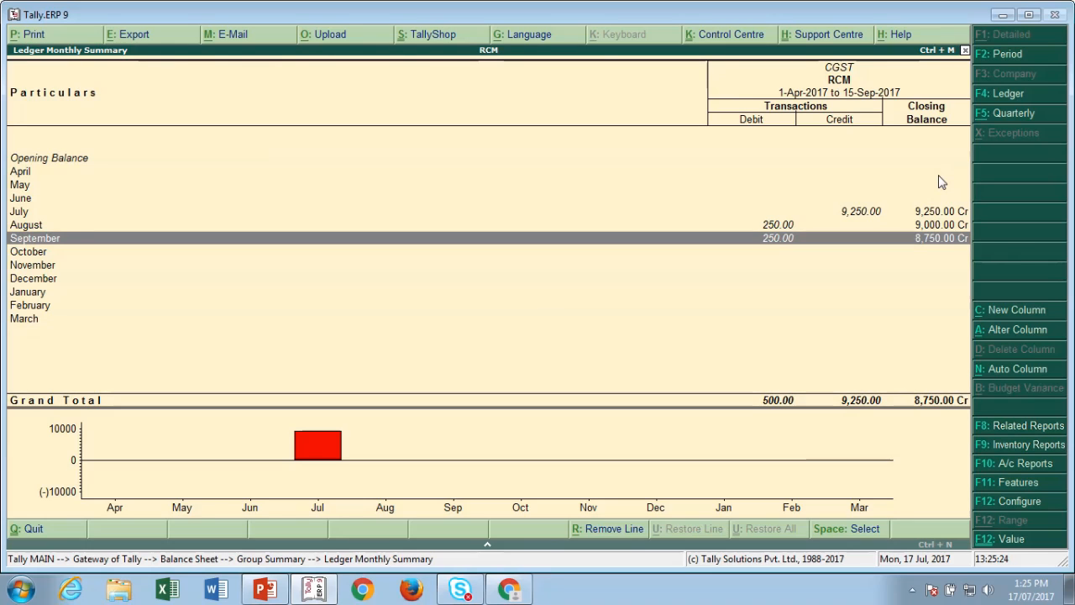
key("Return")
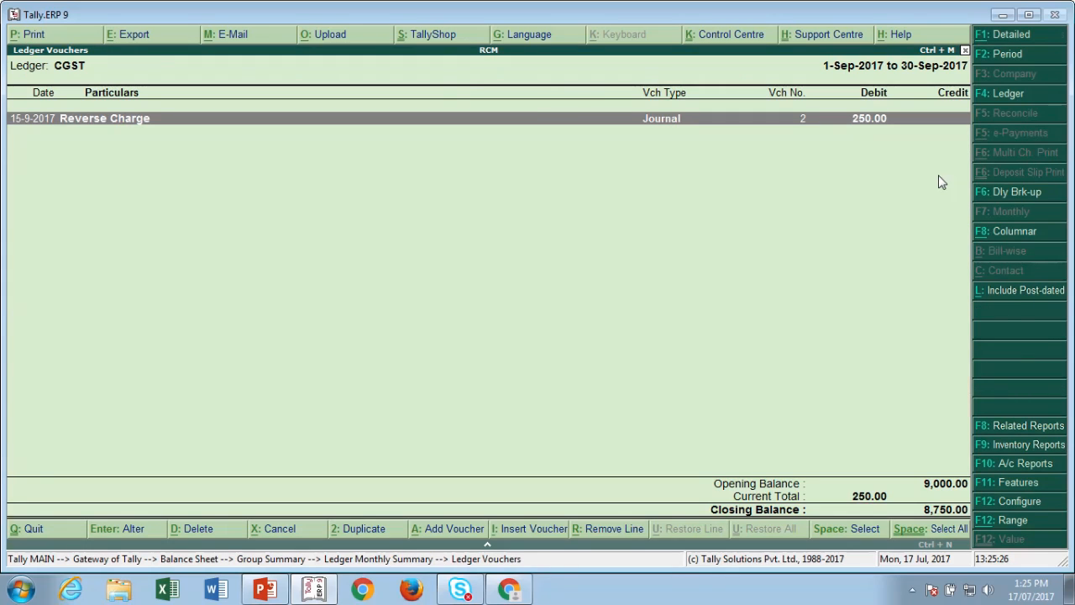
key("Return")
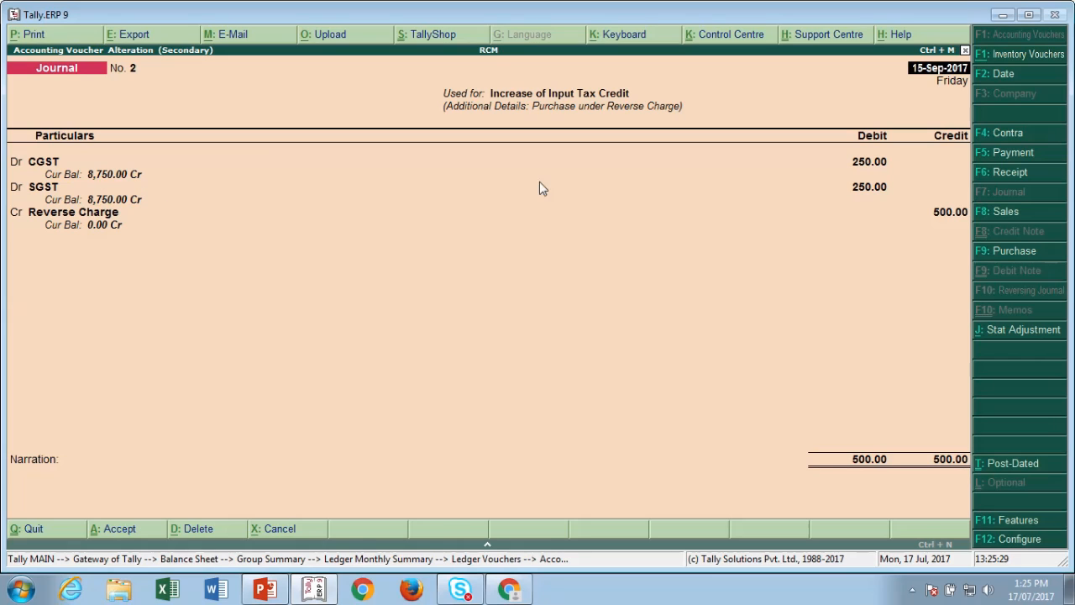
key("Escape")
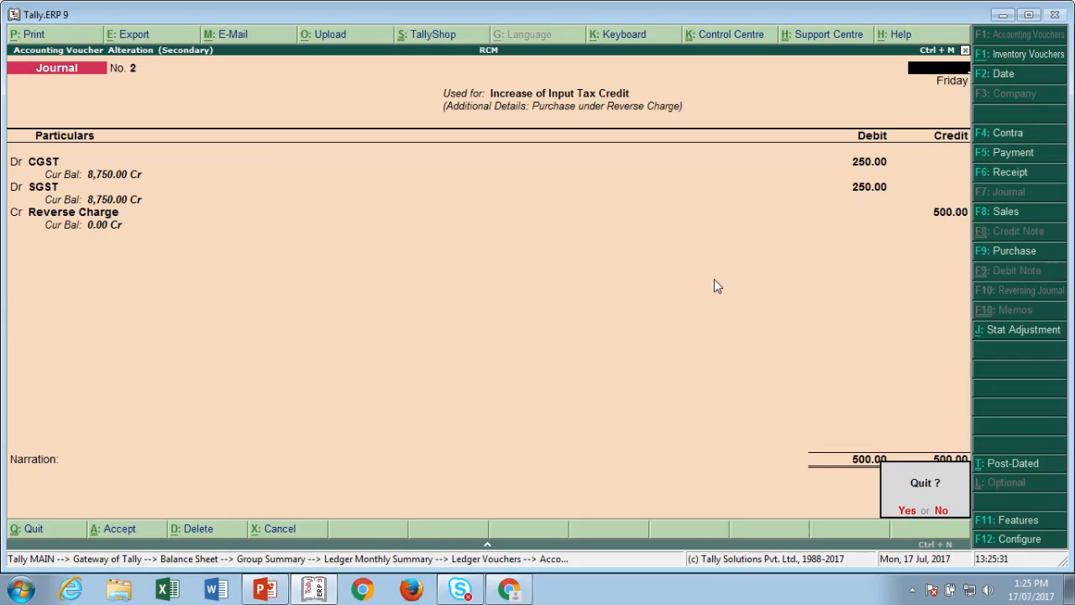
key("y")
key("Escape")
key("Escape")
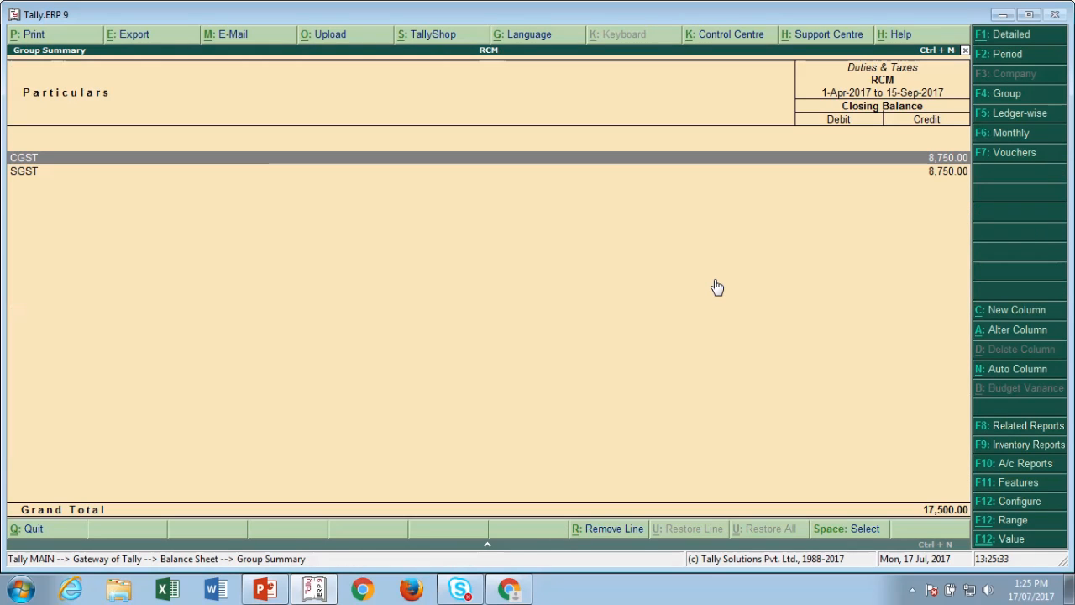
key("Escape")
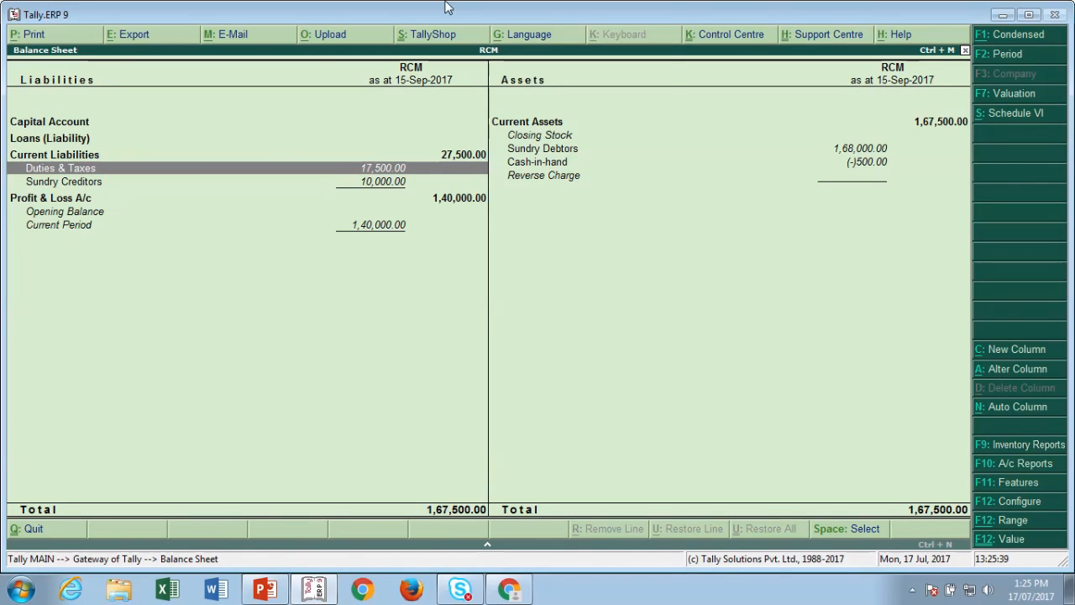
- Leave the Balance Sheet and open the GSTR-2 report for 1-Sep-2017 to 30-Sep-2017 via Statutory Reports > GST
left_click(429, 43)
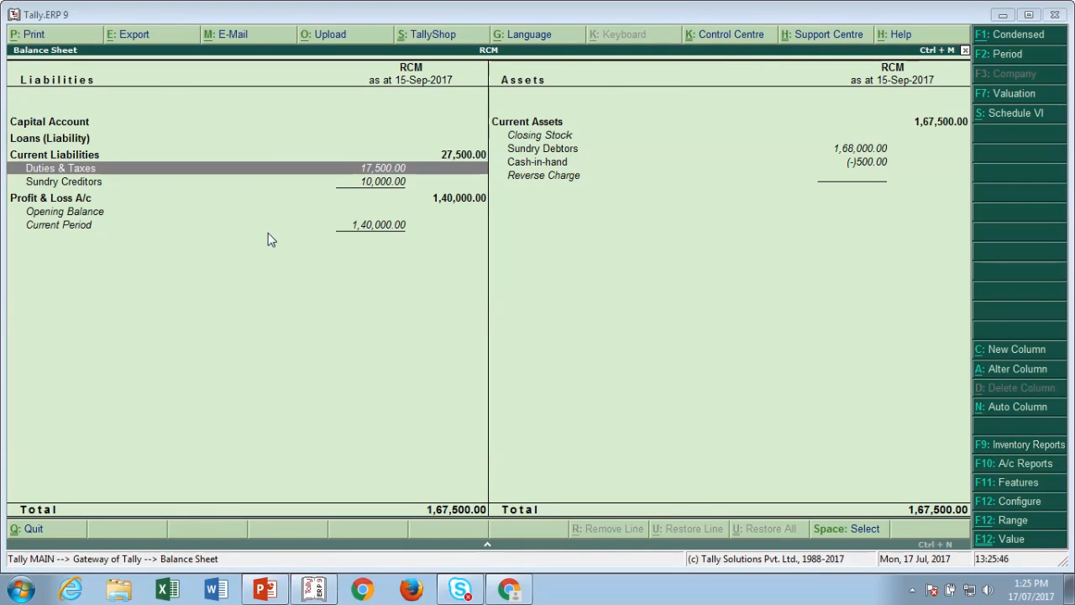
key("Escape")
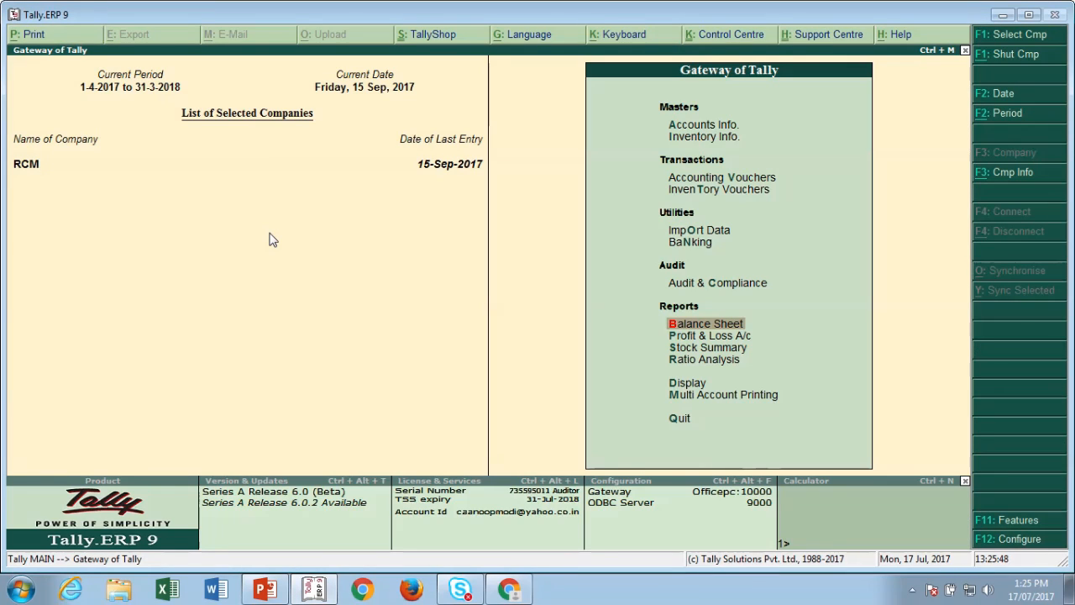
key("d")
key("u")
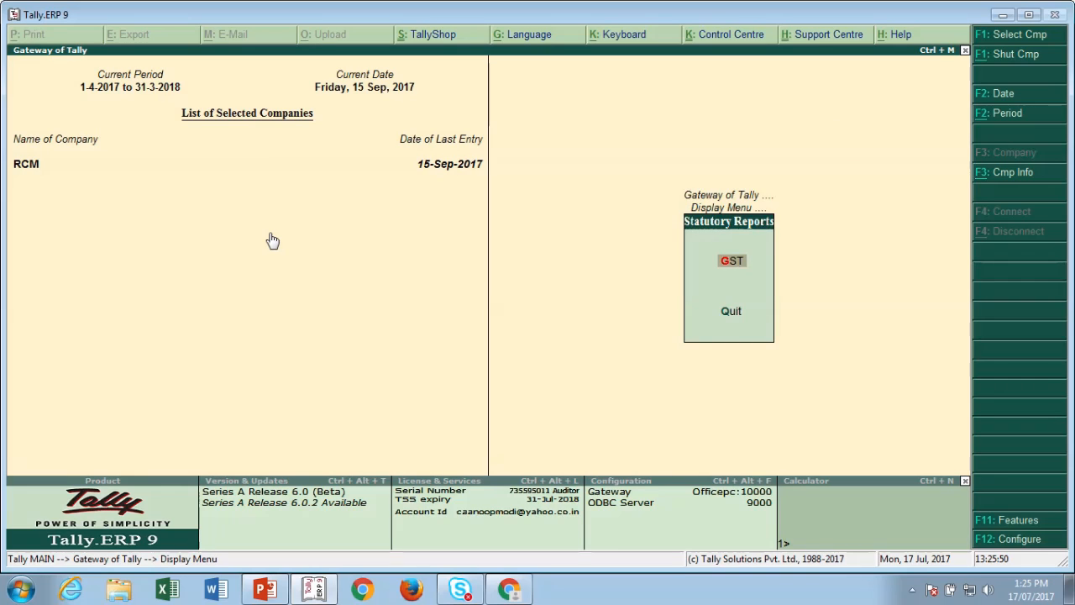
key("Return")
key("Down")
key("Return")
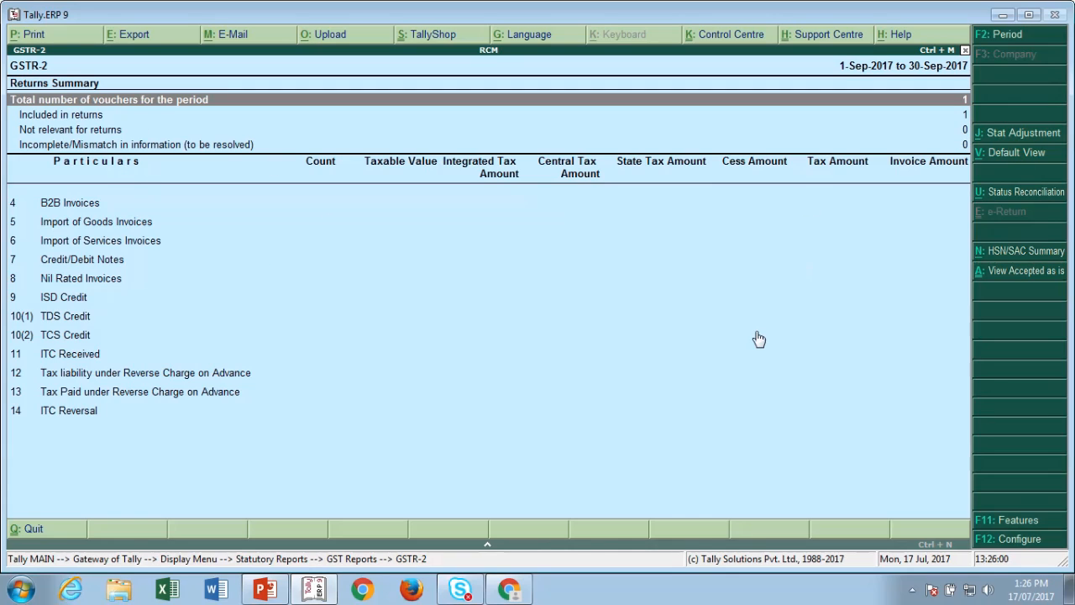
- Back out of GSTR-2 to the Gateway of Tally for RCM, then bring up the Chrome browser
key("Escape")
key("Escape")
key("Escape")
key("Escape")
key("Escape")
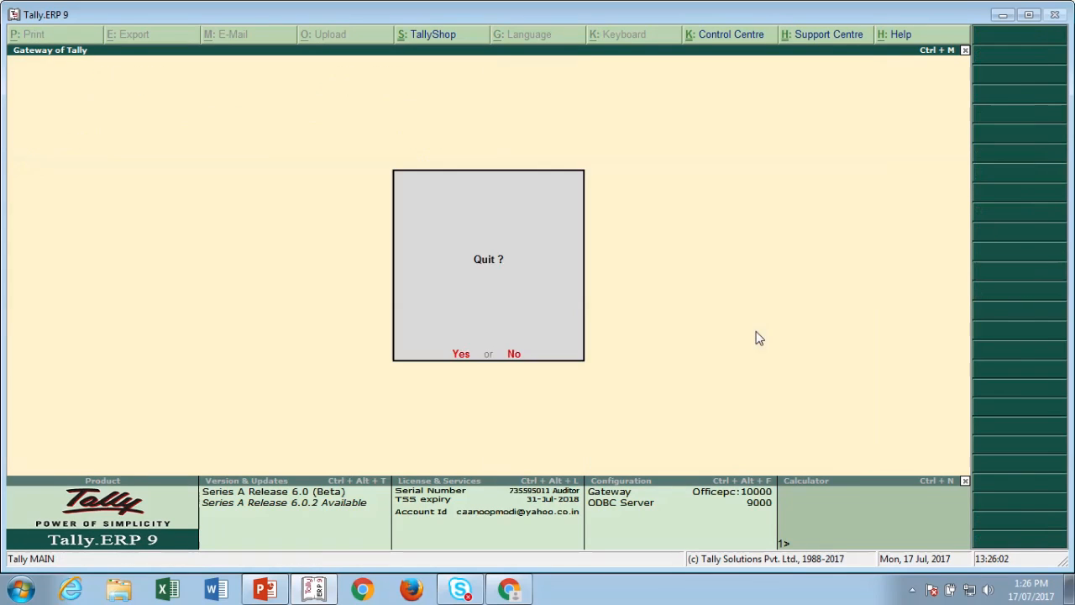
key("Escape")
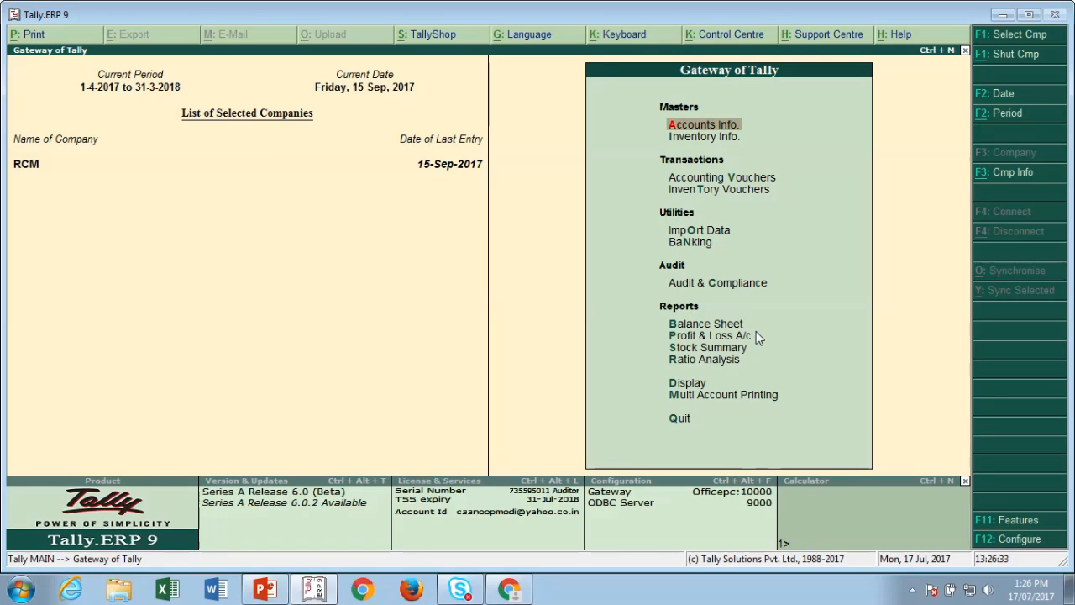
left_click(508, 588)
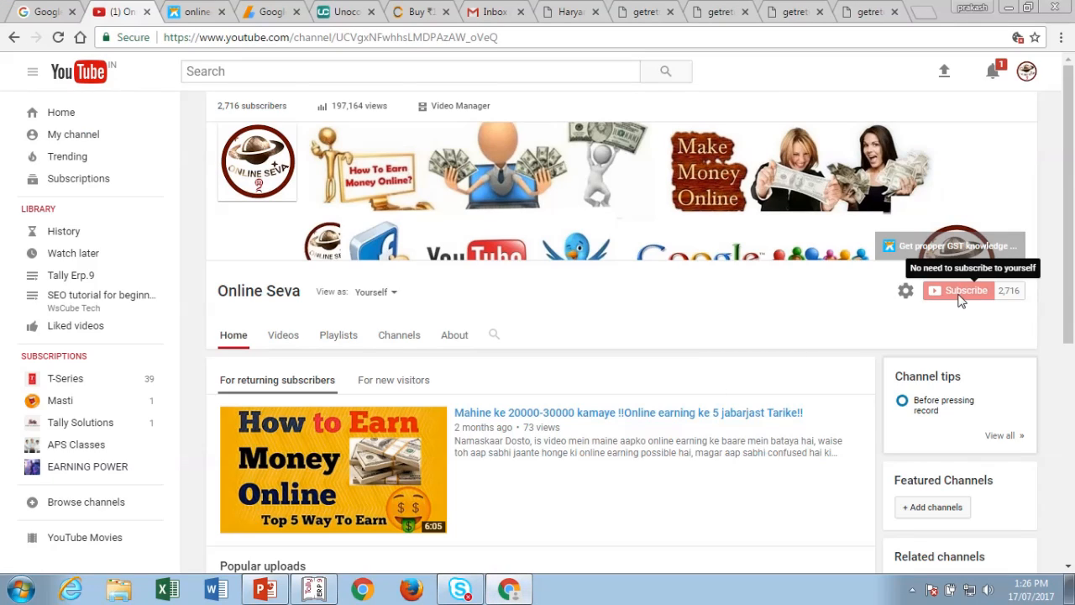